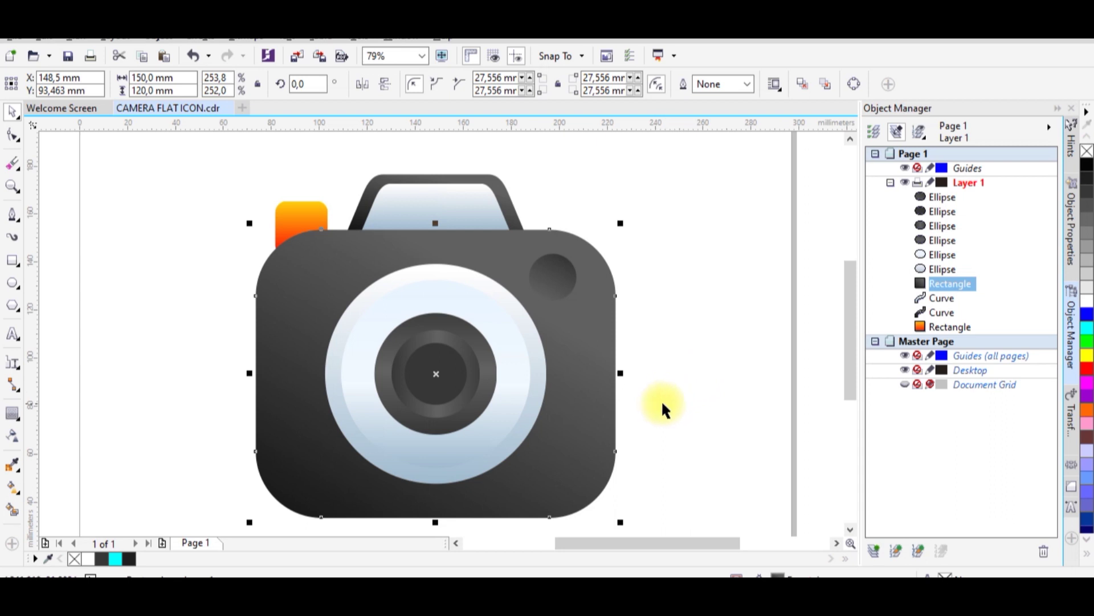
pyautogui.click(661, 369)
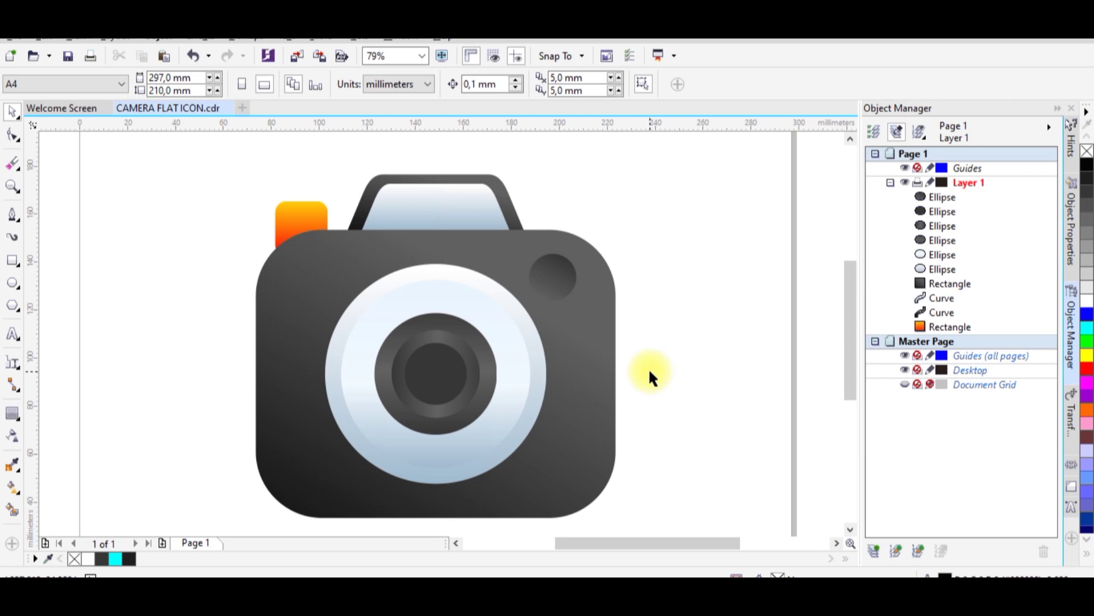
pyautogui.press('z')
pyautogui.moveTo(217, 161); pyautogui.dragTo(649, 527)
pyautogui.click(12, 111)
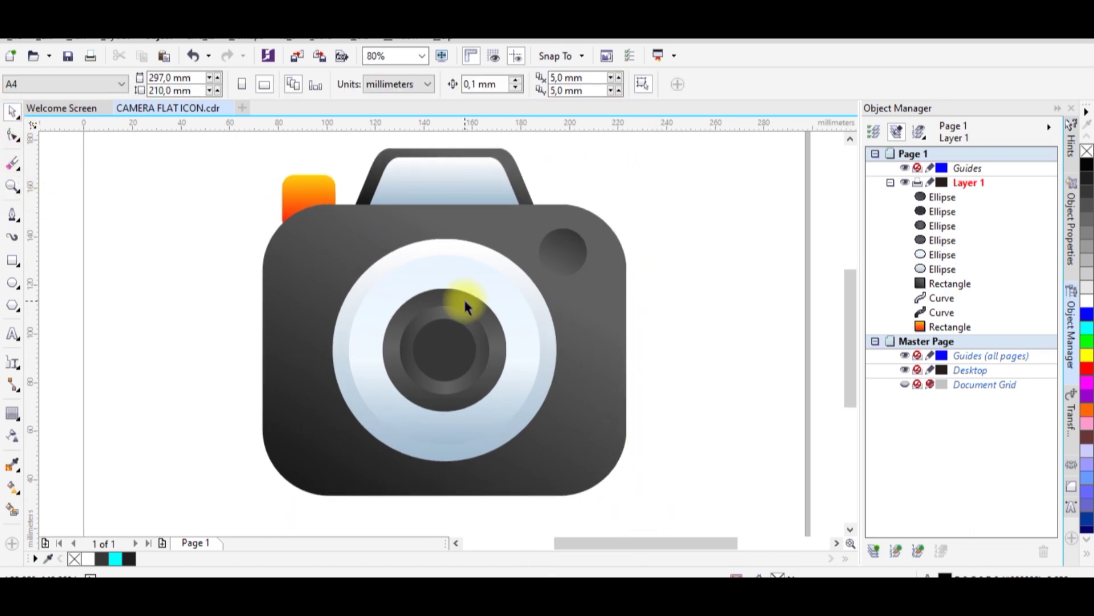
pyautogui.scroll(3, 461, 266)
pyautogui.scroll(-4, 462, 266)
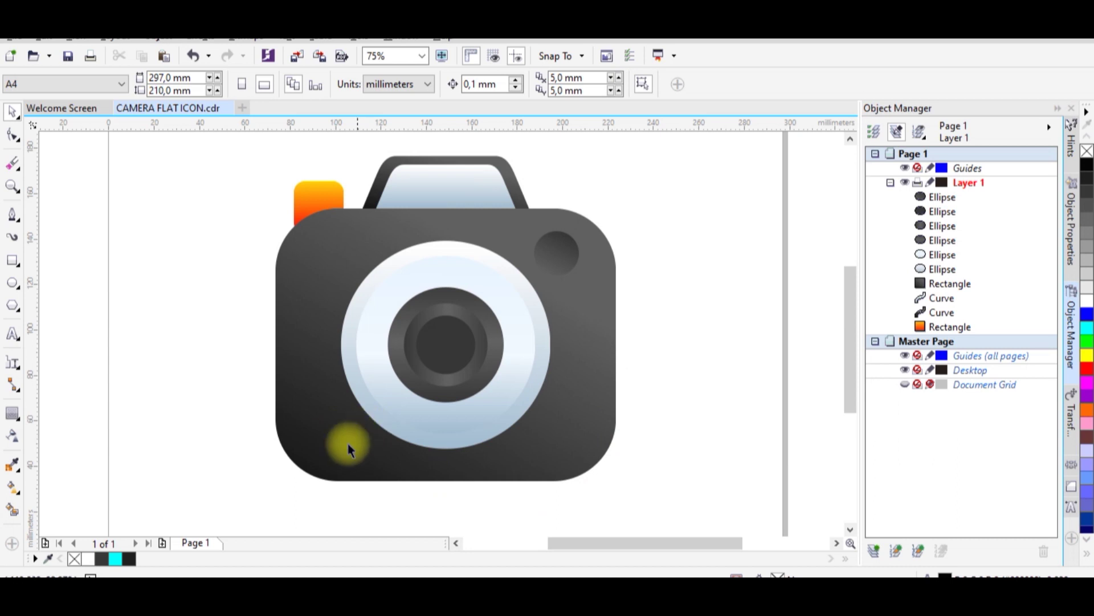
# Step: Add a second page to the document after the page with the finished camera icon
pyautogui.click(164, 543)
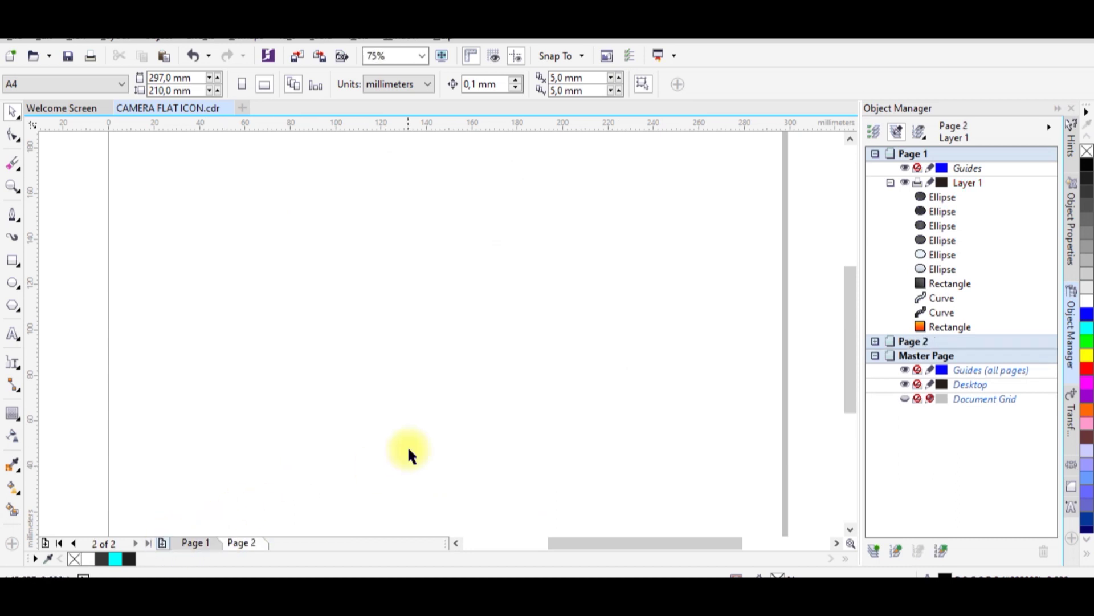
pyautogui.scroll(-2, 412, 351)
pyautogui.scroll(2, 412, 351)
pyautogui.scroll(-2, 411, 350)
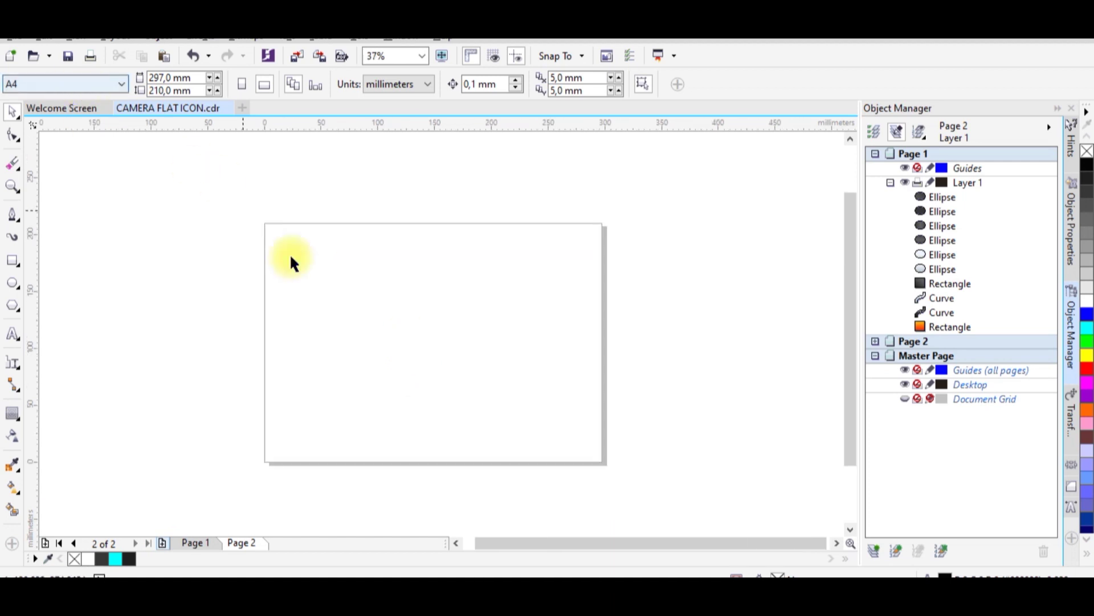
pyautogui.scroll(4, 418, 291)
pyautogui.scroll(-2, 220, 297)
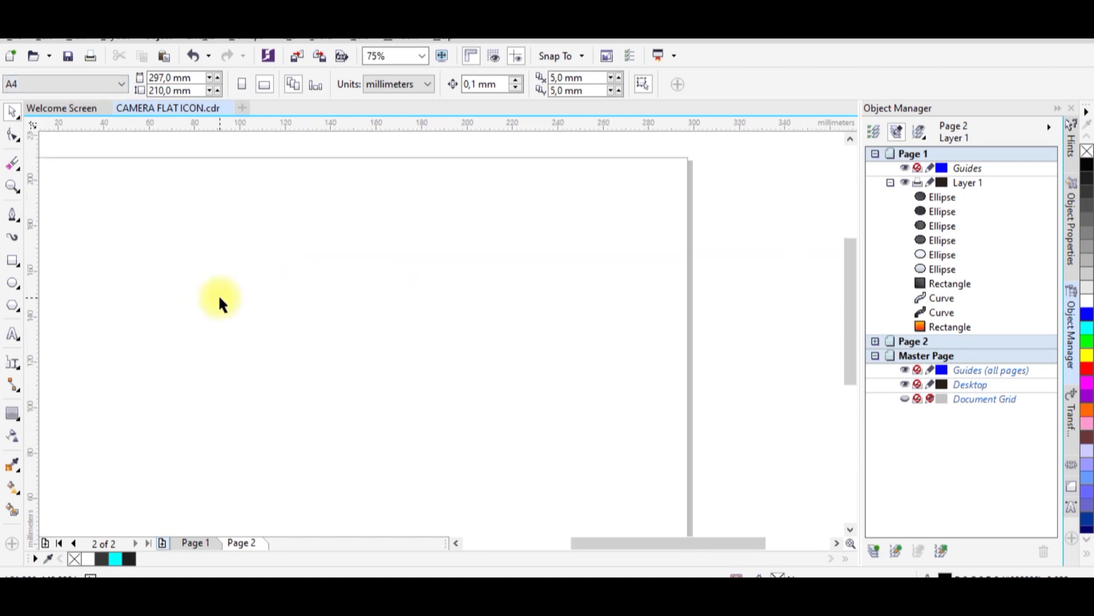
# Step: Try the Letter page size and portrait orientation on page 2, and return the page to A4 landscape
pyautogui.click(57, 85)
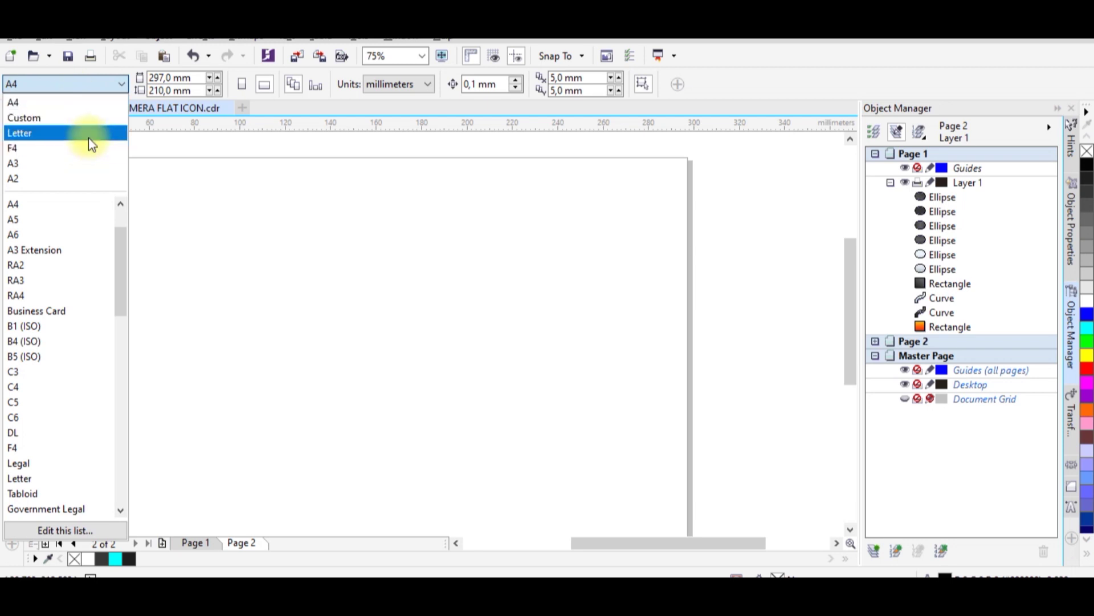
pyautogui.click(89, 138)
pyautogui.click(83, 87)
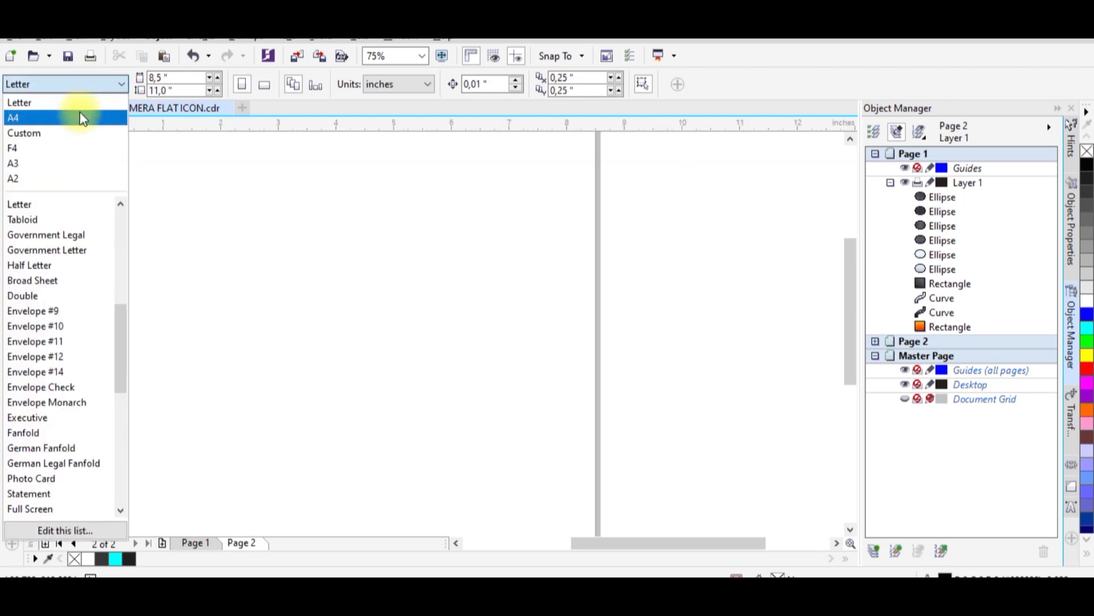
pyautogui.click(83, 118)
pyautogui.scroll(-2, 410, 263)
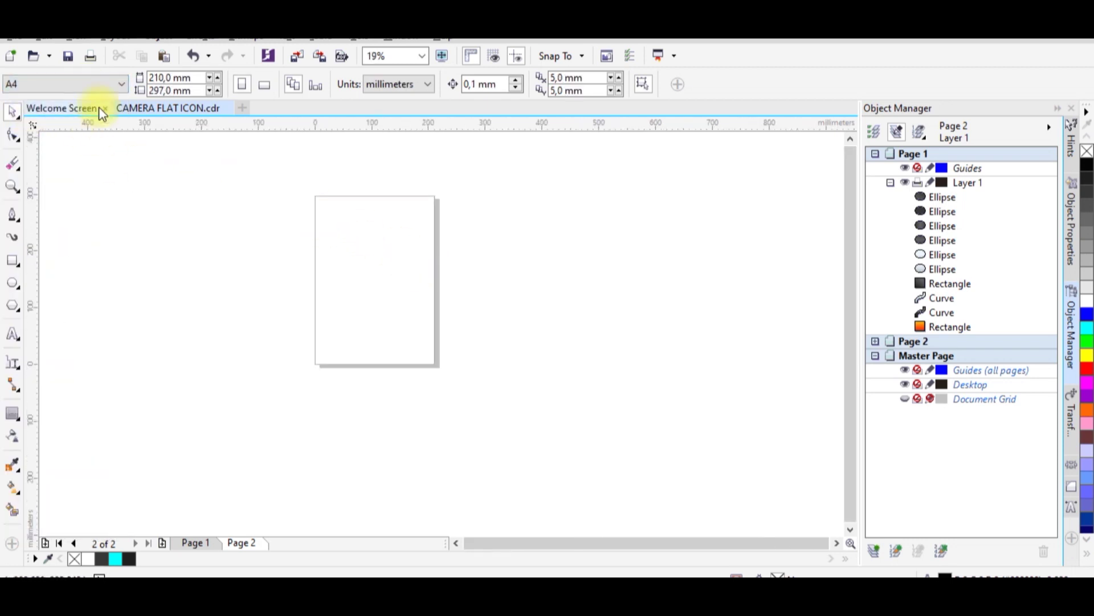
pyautogui.click(263, 85)
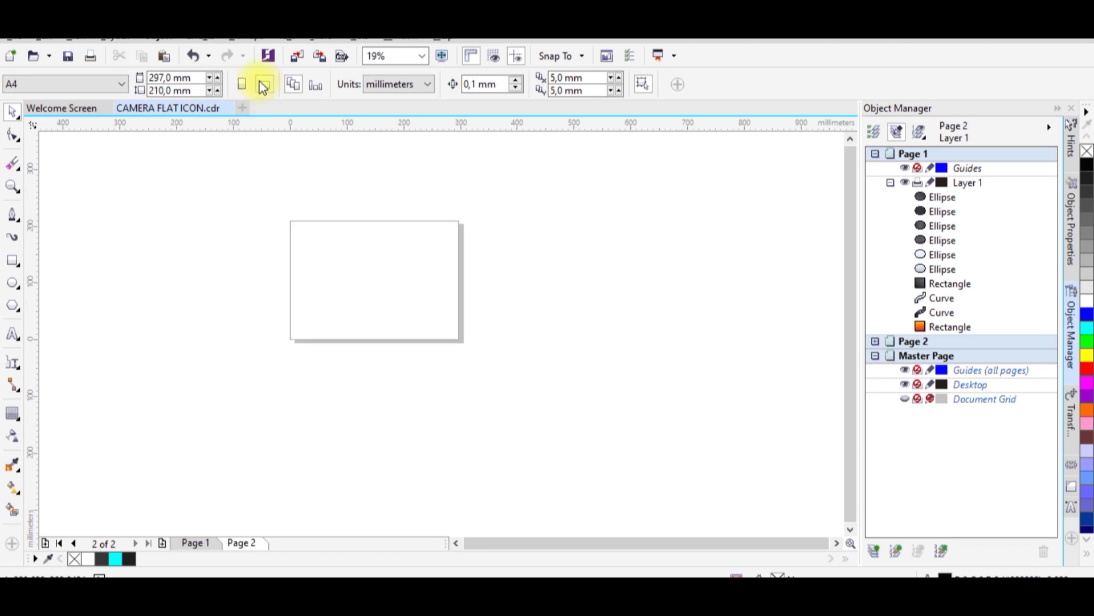
pyautogui.scroll(2, 329, 210)
pyautogui.click(245, 86)
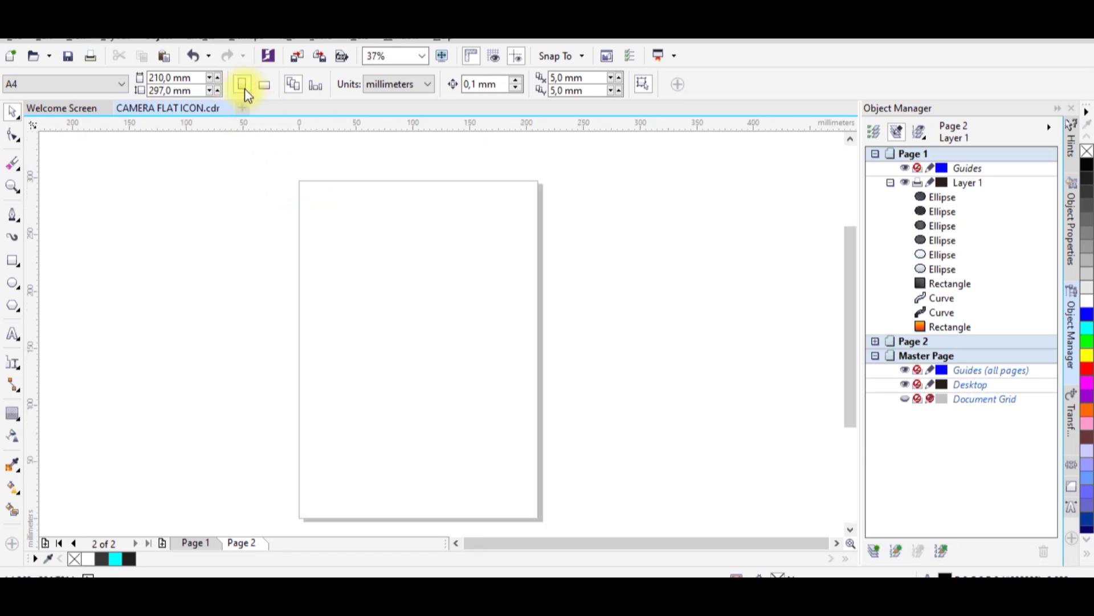
pyautogui.click(268, 87)
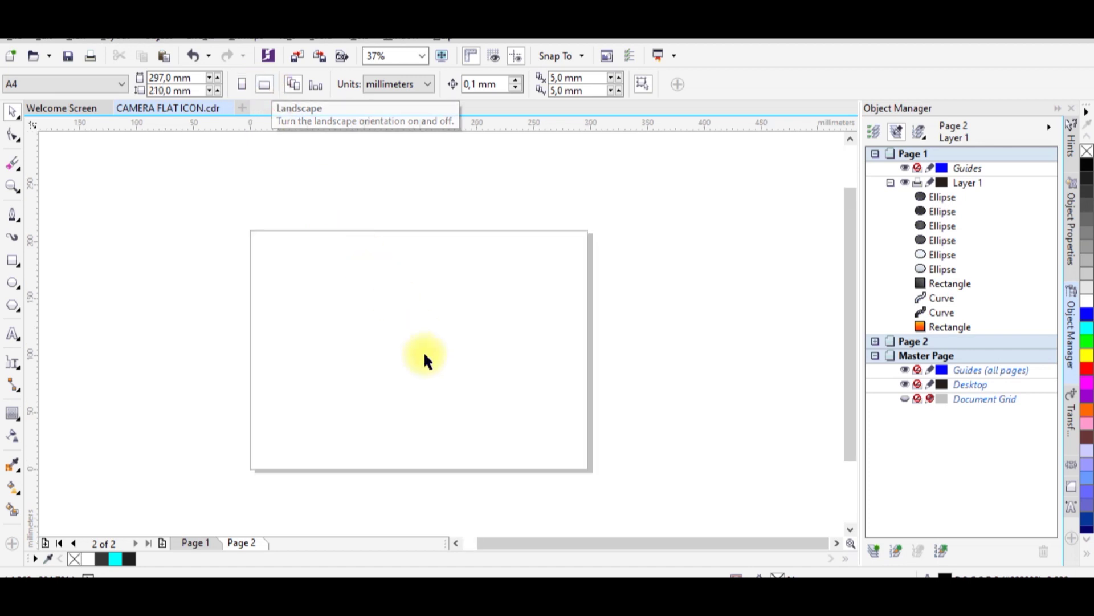
pyautogui.scroll(-2, 379, 349)
pyautogui.scroll(2, 378, 347)
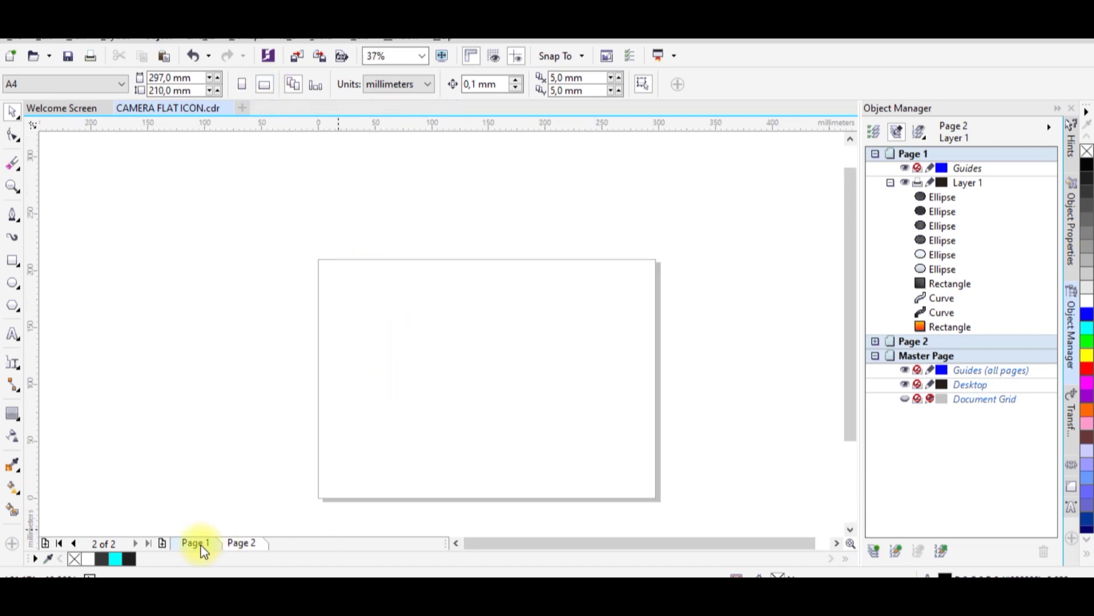
# Step: Sketch a rectangle about 123 mm wide and 89 mm tall on page 2, using page 1's camera body as reference
pyautogui.click(201, 545)
pyautogui.scroll(2, 507, 342)
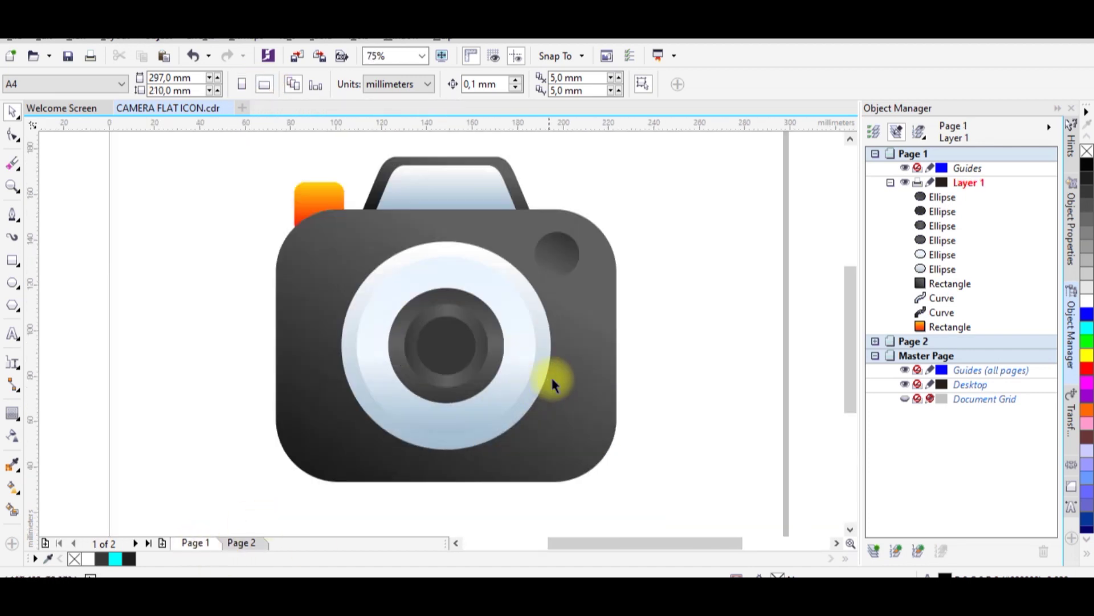
pyautogui.click(575, 334)
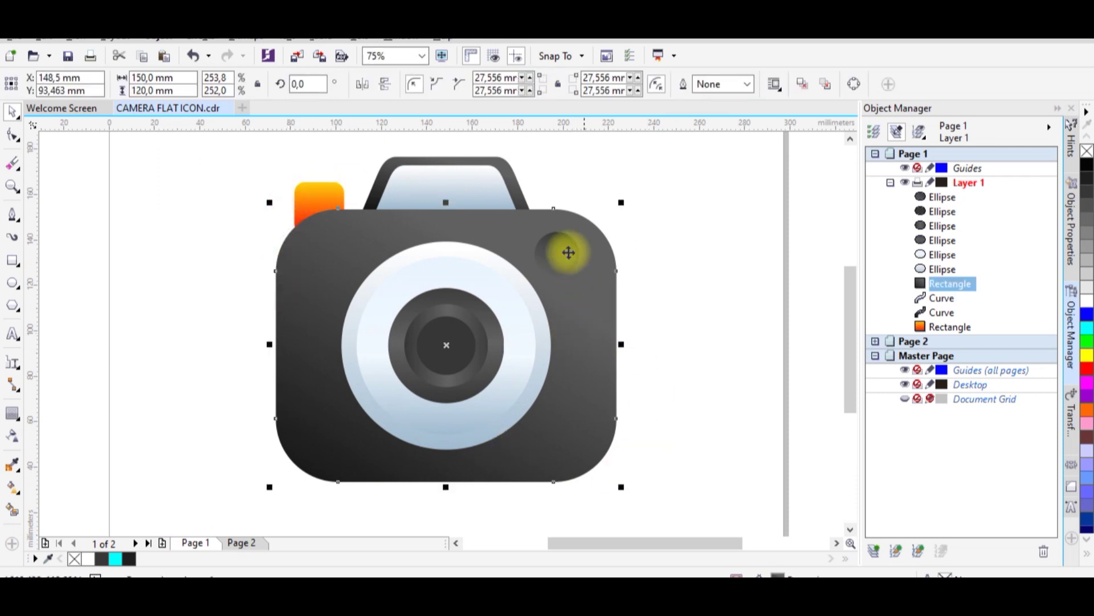
pyautogui.click(249, 544)
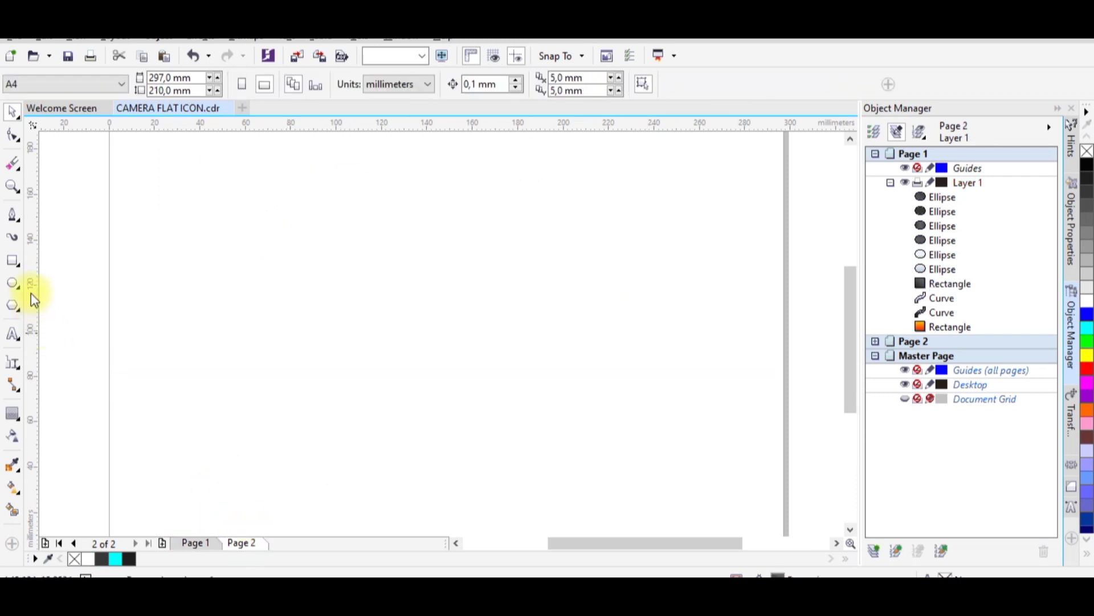
pyautogui.click(16, 264)
pyautogui.click(88, 257)
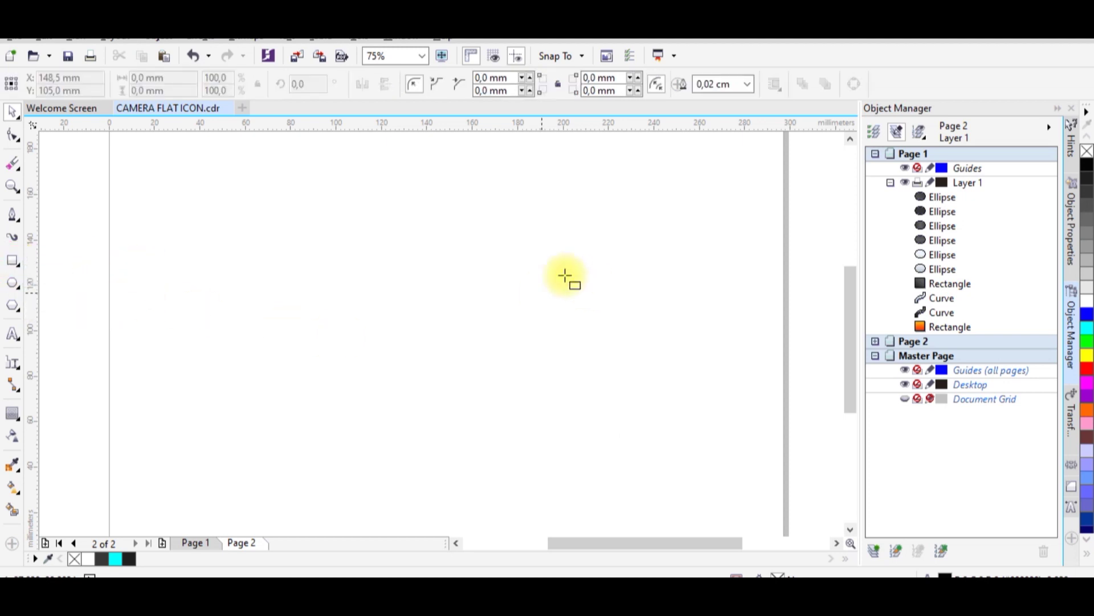
pyautogui.moveTo(299, 242)
pyautogui.mouseDown()
pyautogui.moveTo(567, 371)
pyautogui.moveTo(579, 445)
pyautogui.mouseUp()
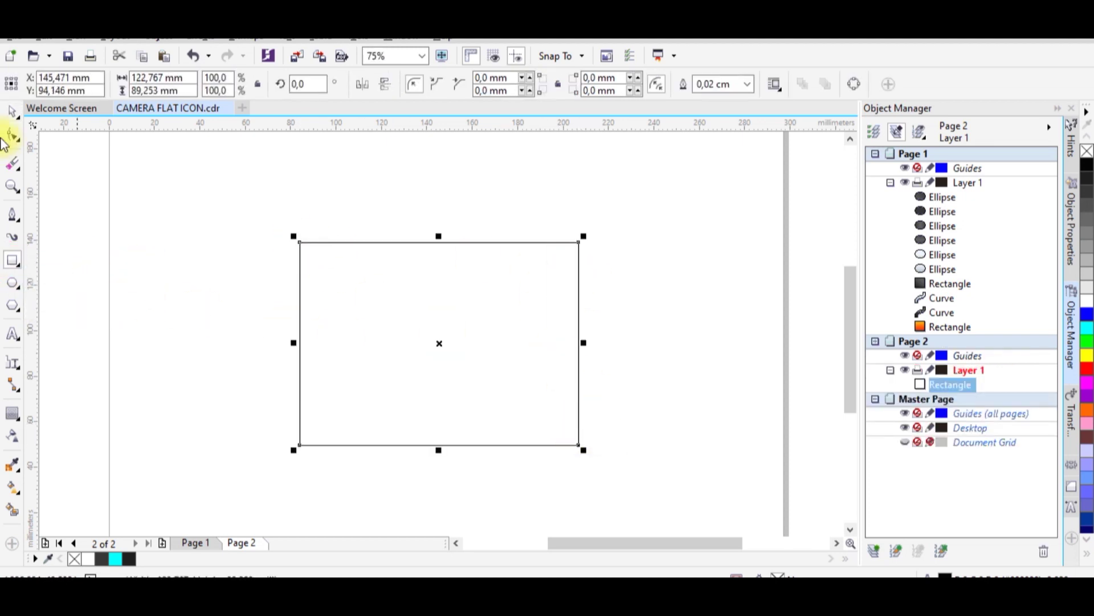
pyautogui.click(12, 111)
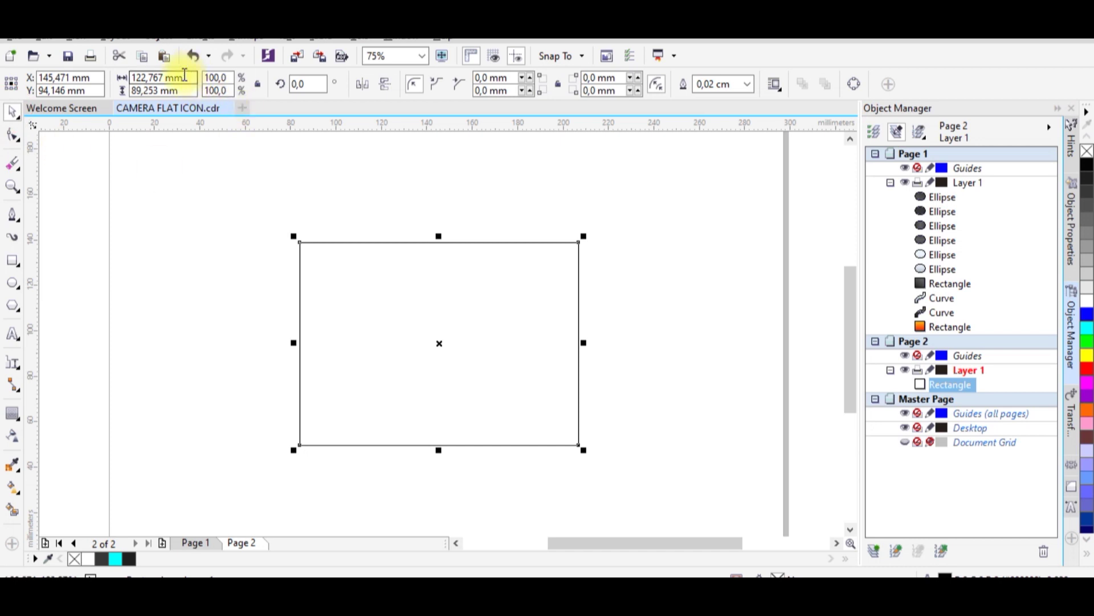
# Step: Set the rectangle's width to 150 mm and its height to 120 mm
pyautogui.click(382, 263)
pyautogui.click(190, 81)
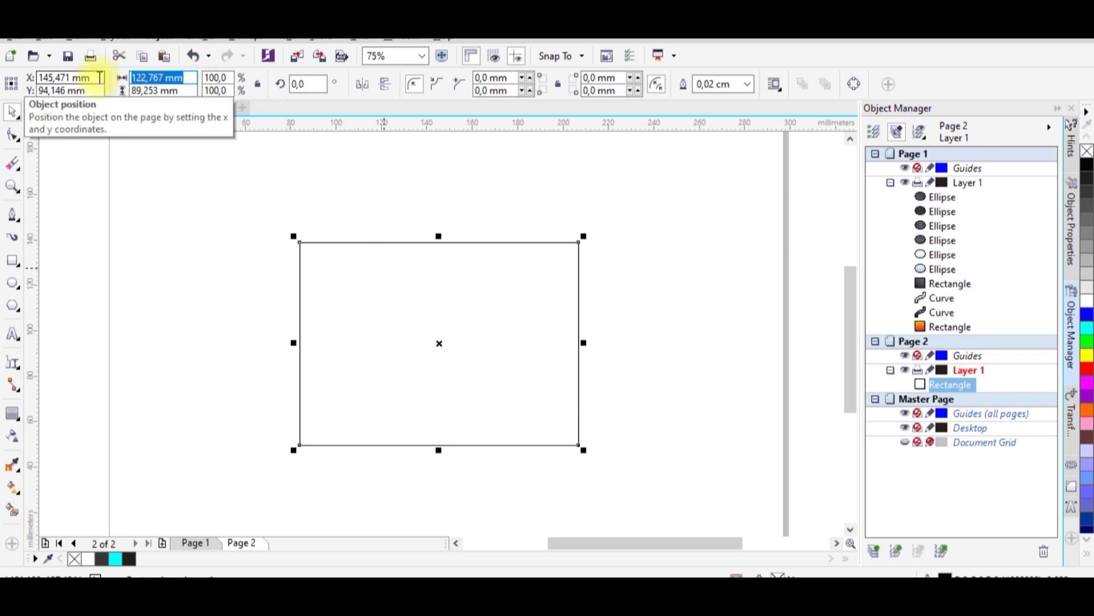
pyautogui.write('150')
pyautogui.press('Tab')
pyautogui.write('120')
pyautogui.press('Return')
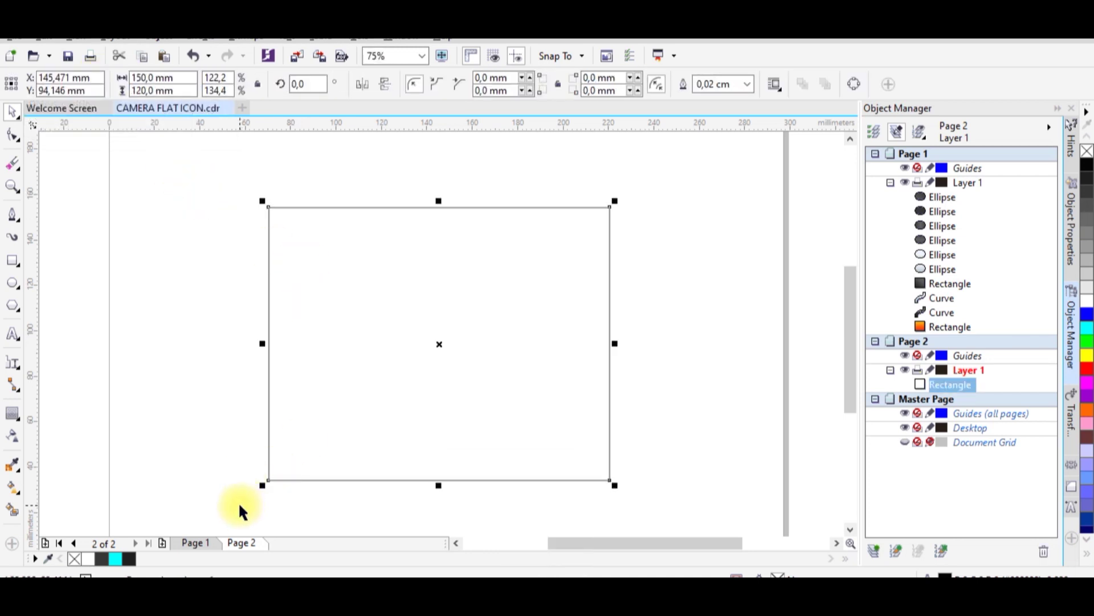
# Step: Round all four corners of the rectangle to a radius of about 28 mm, using the camera body on page 1 as reference
pyautogui.click(14, 135)
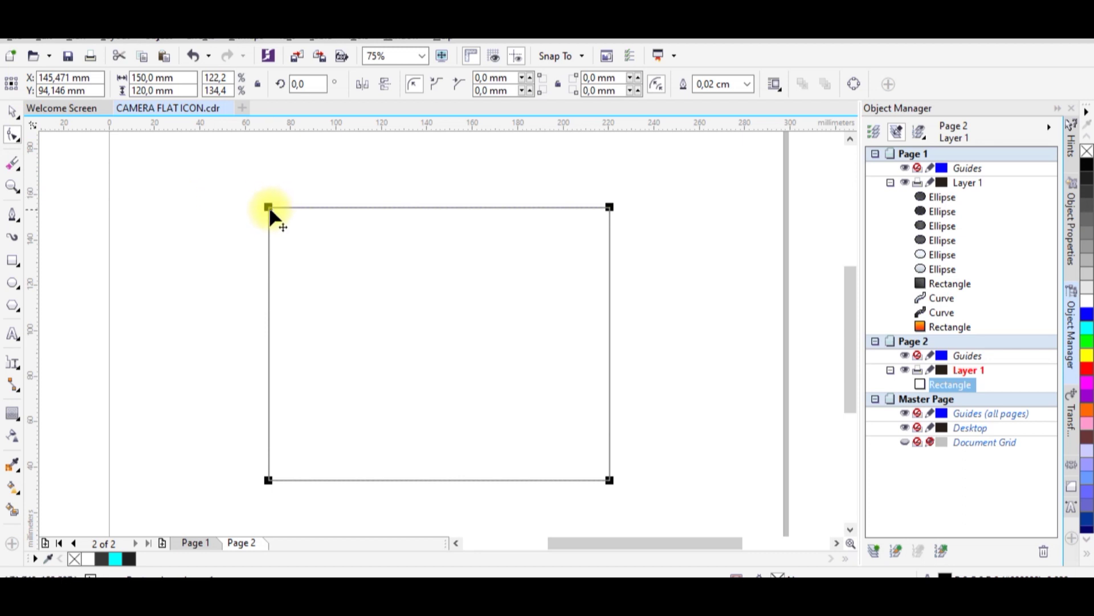
pyautogui.moveTo(270, 210); pyautogui.dragTo(311, 261)
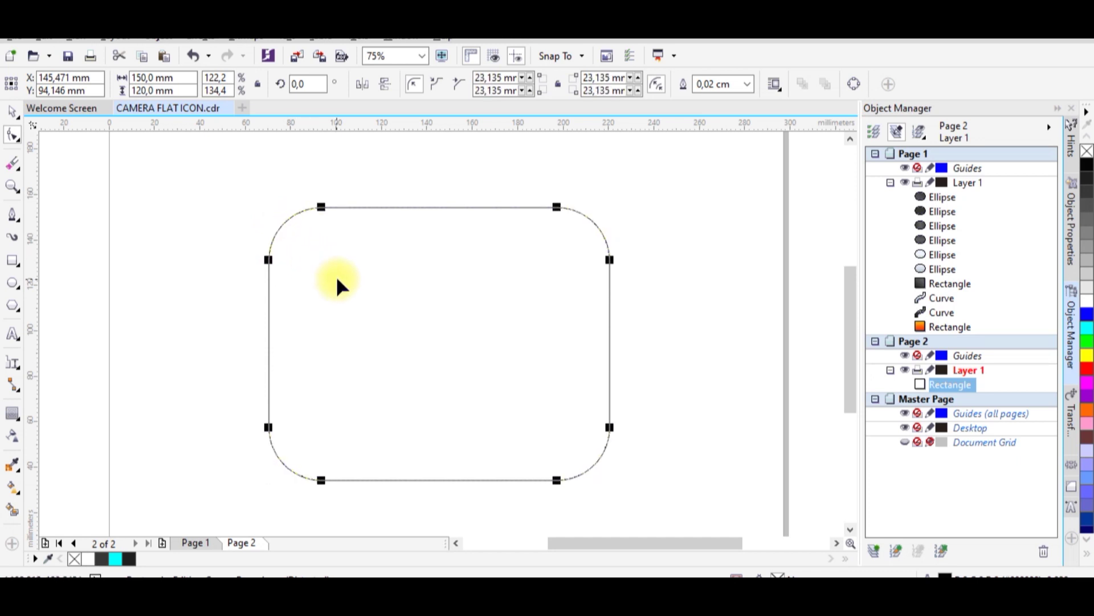
pyautogui.click(195, 543)
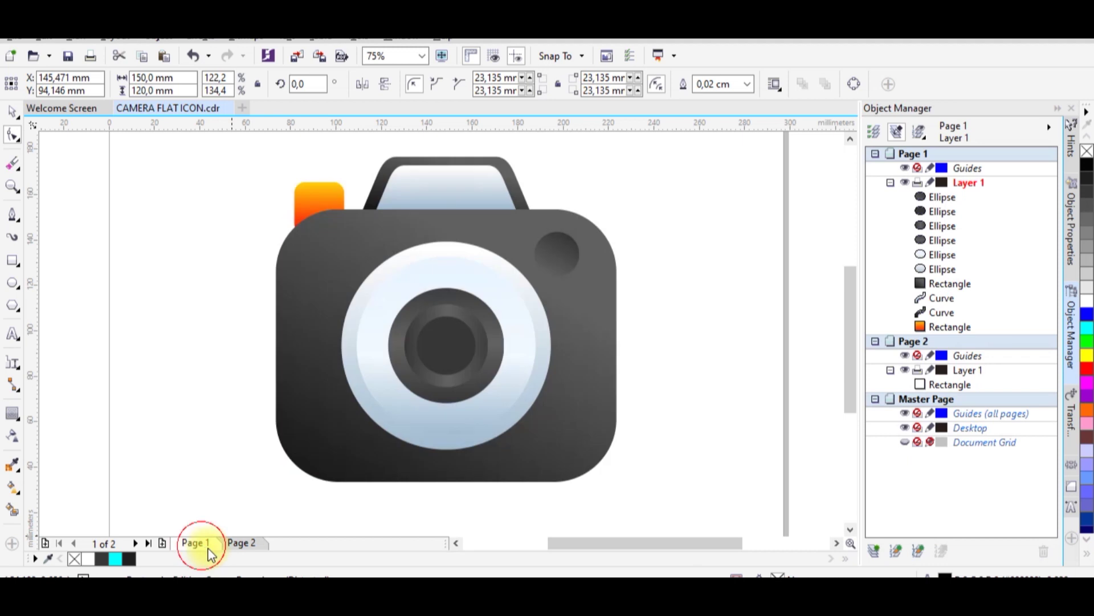
pyautogui.click(249, 544)
pyautogui.click(310, 236)
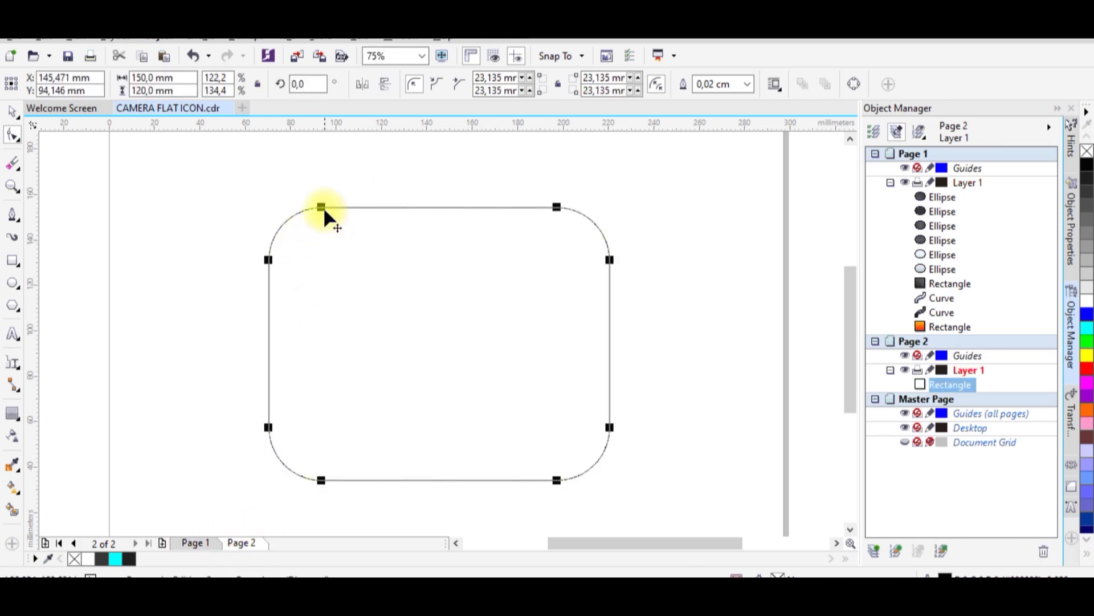
pyautogui.moveTo(325, 206); pyautogui.dragTo(333, 215)
pyautogui.click(13, 111)
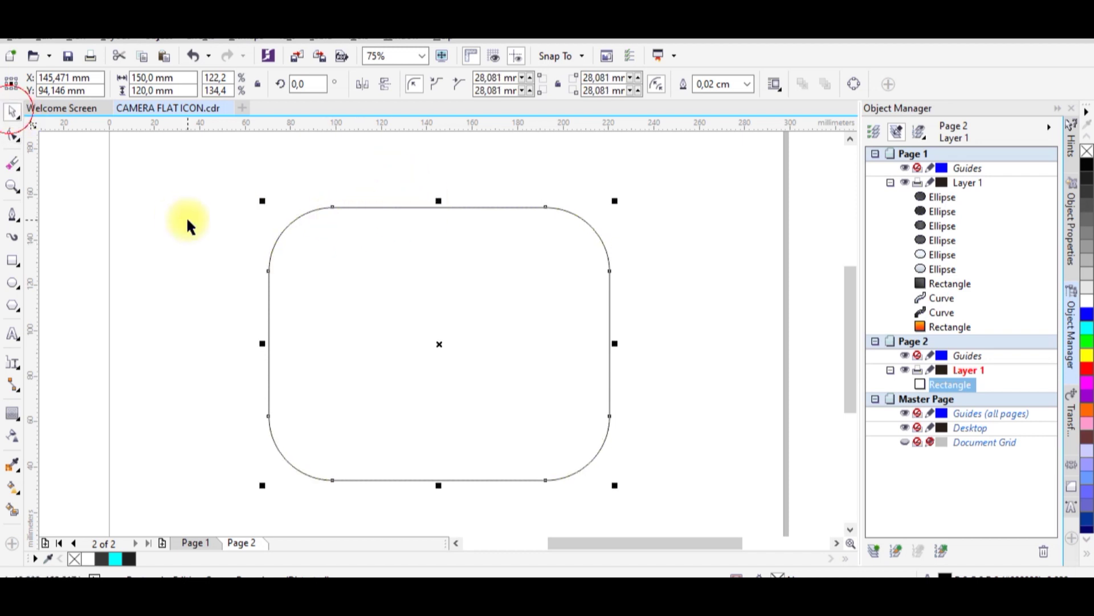
# Step: Move the rounded rectangle to about X 150.4 mm, Y 98.7 mm and compare it with the camera on page 1
pyautogui.moveTo(452, 325); pyautogui.dragTo(463, 315)
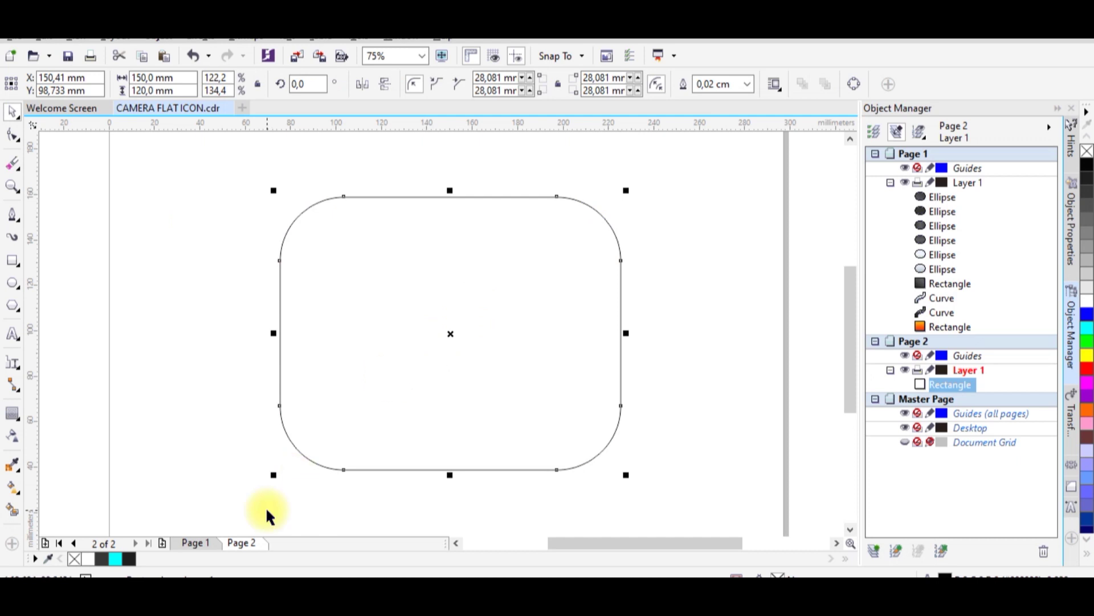
pyautogui.click(195, 543)
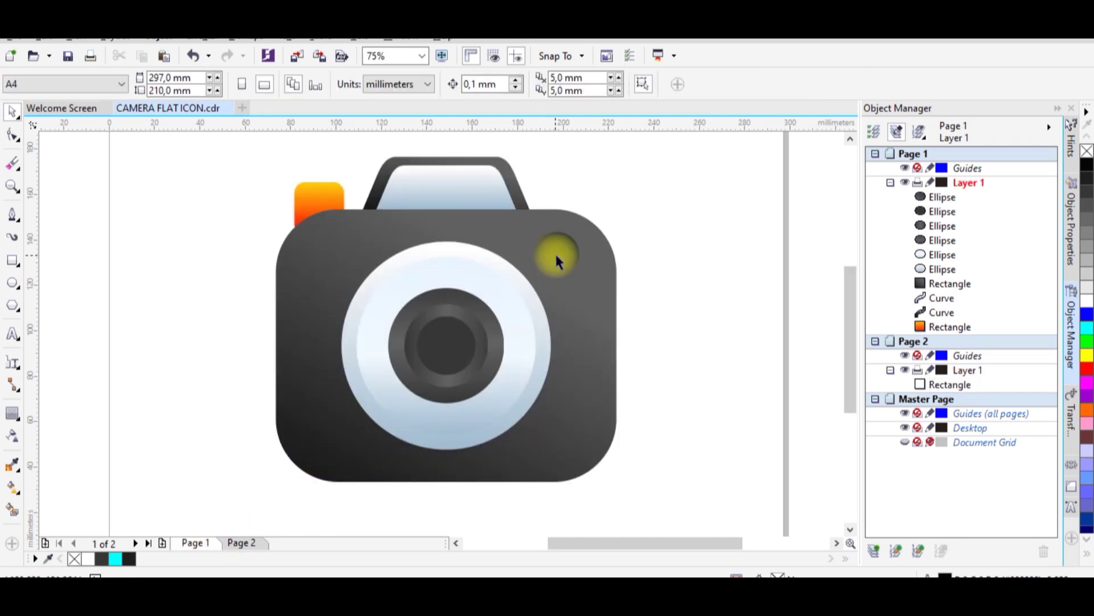
pyautogui.click(242, 542)
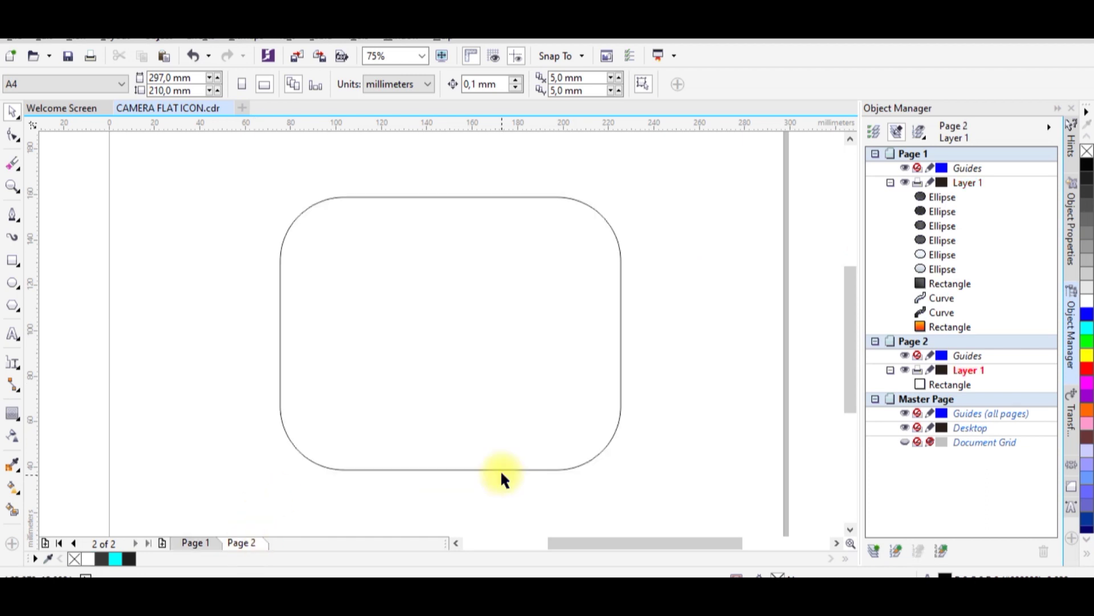
# Step: Apply a linear black-to-white gradient to the rounded rectangle, running from its lower-left corner to its upper-right corner, with Interactive Fill
pyautogui.click(456, 420)
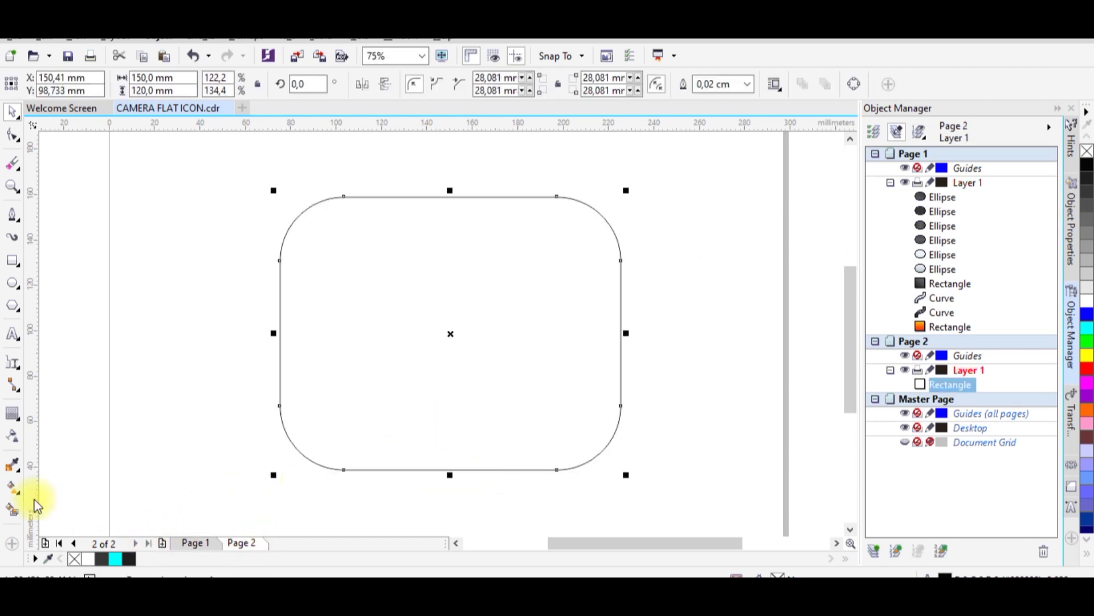
pyautogui.click(15, 493)
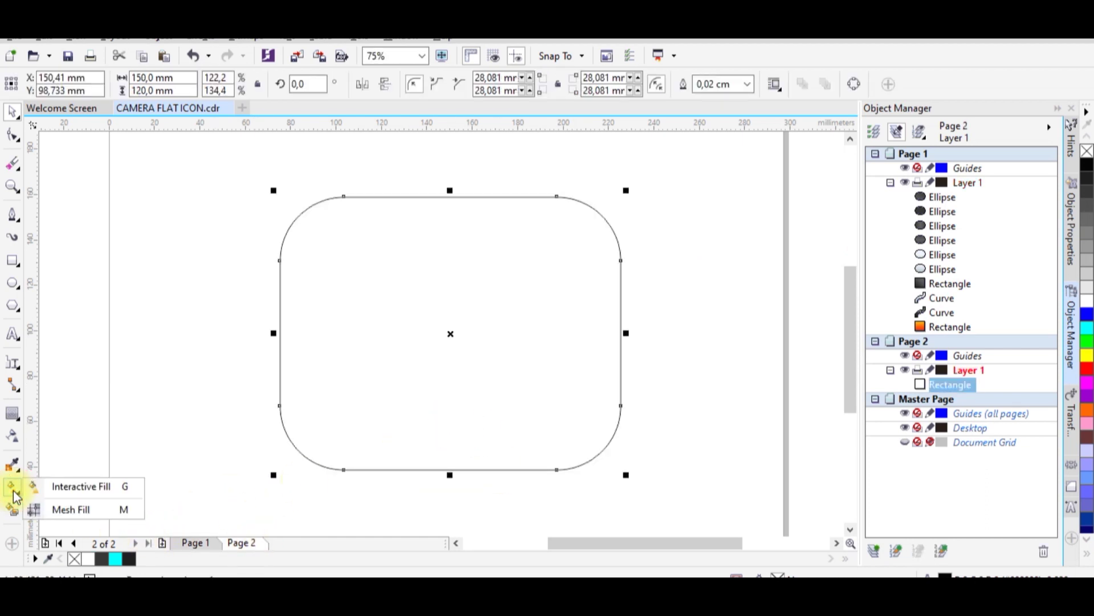
pyautogui.click(97, 488)
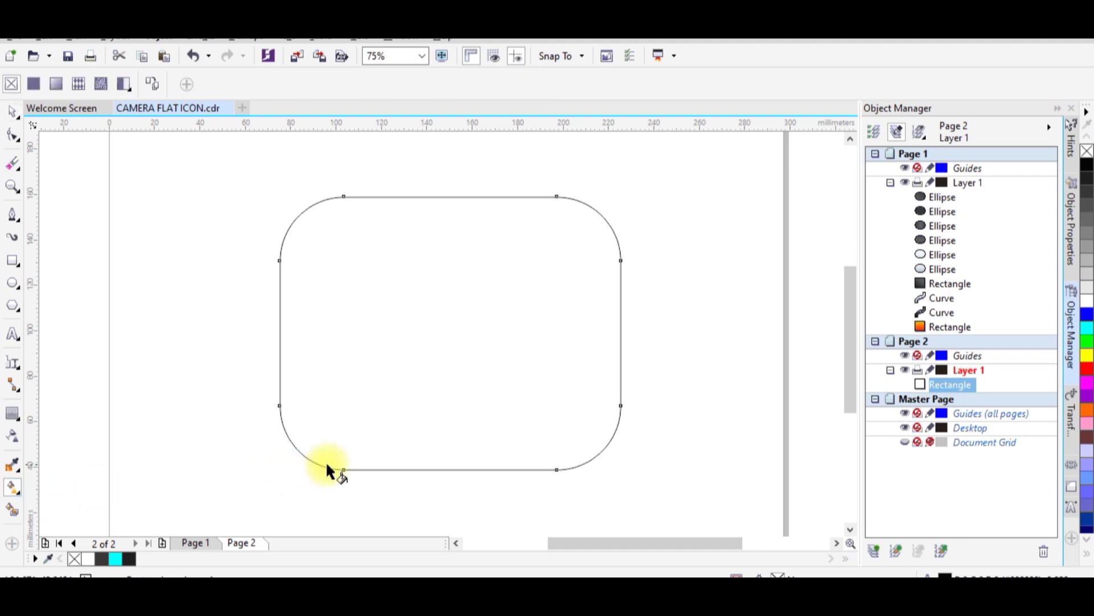
pyautogui.moveTo(327, 464); pyautogui.dragTo(586, 212)
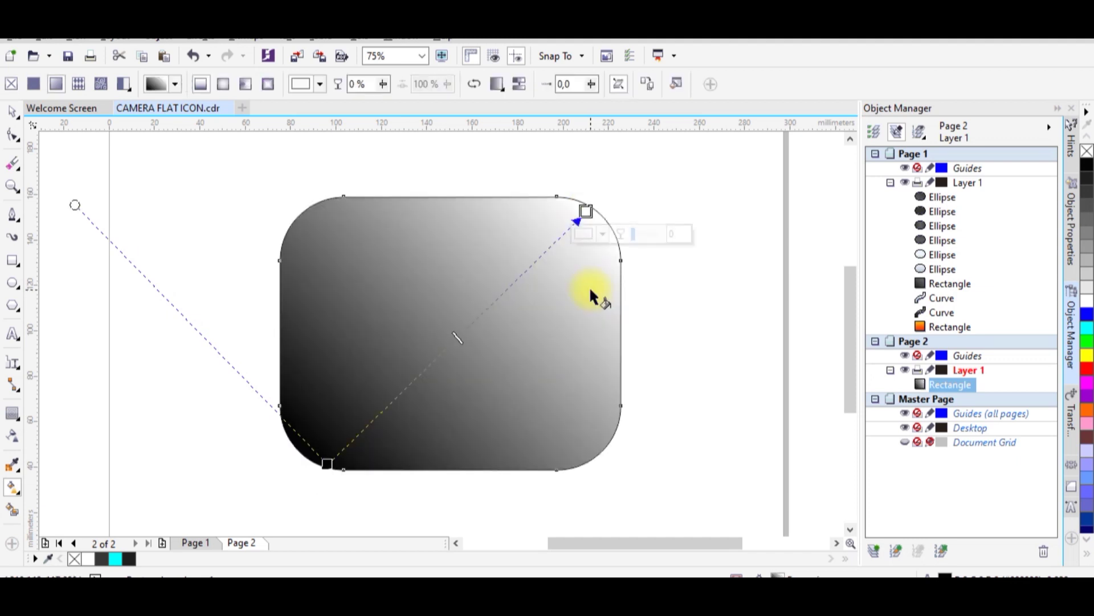
# Step: Change the gradient's upper-right end colour to dark grey #666666
pyautogui.click(587, 212)
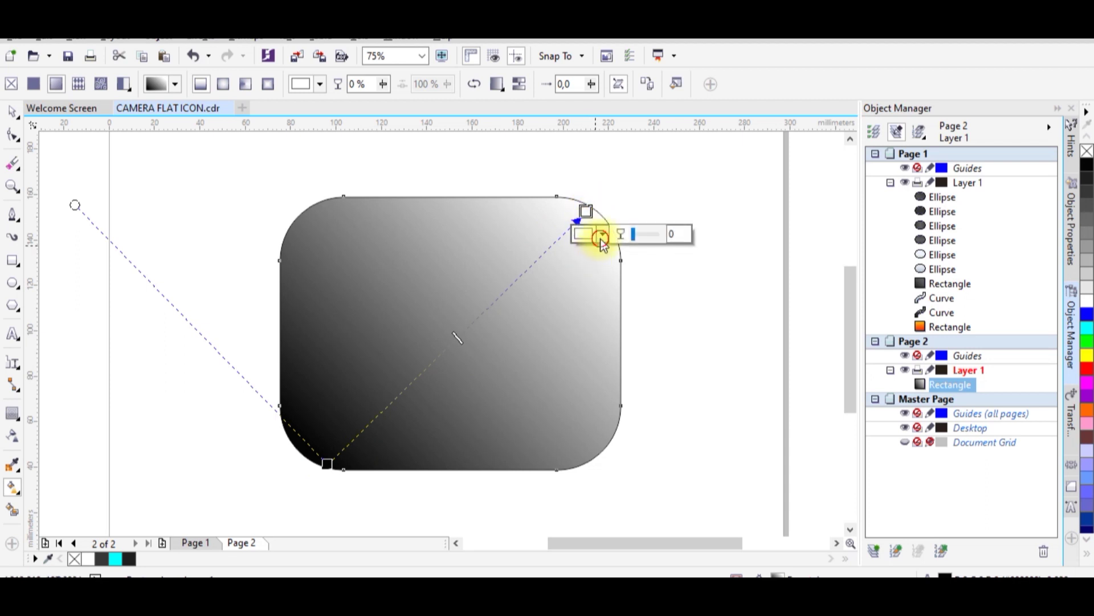
pyautogui.click(600, 235)
pyautogui.moveTo(590, 330); pyautogui.dragTo(583, 360)
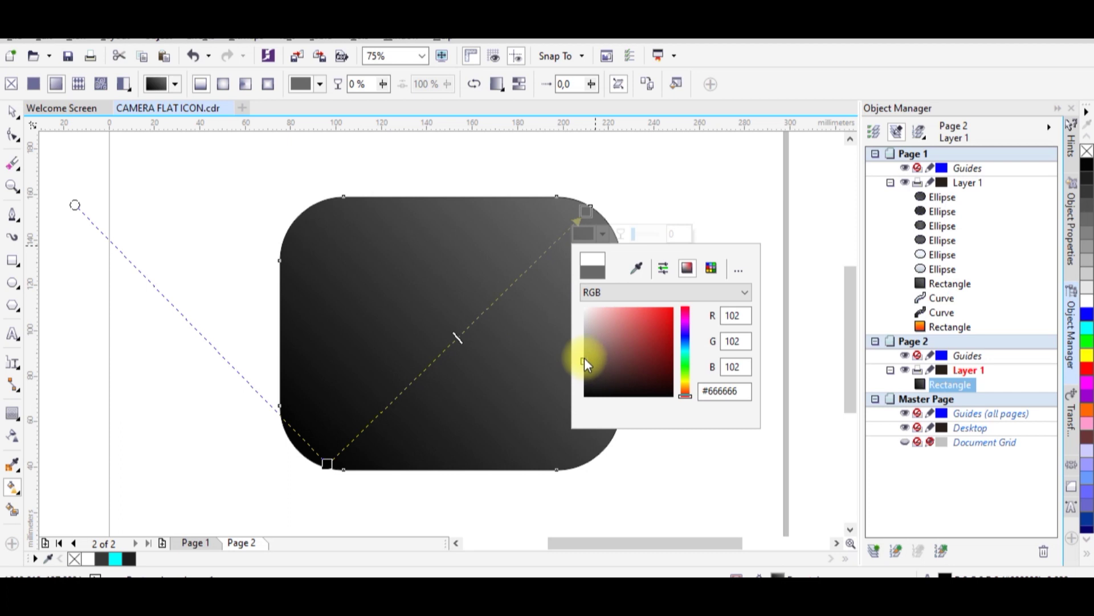
# Step: Extend the gradient's black end past the rectangle's lower-left corner and shift its dark grey end slightly inward from the upper-right corner
pyautogui.click(557, 319)
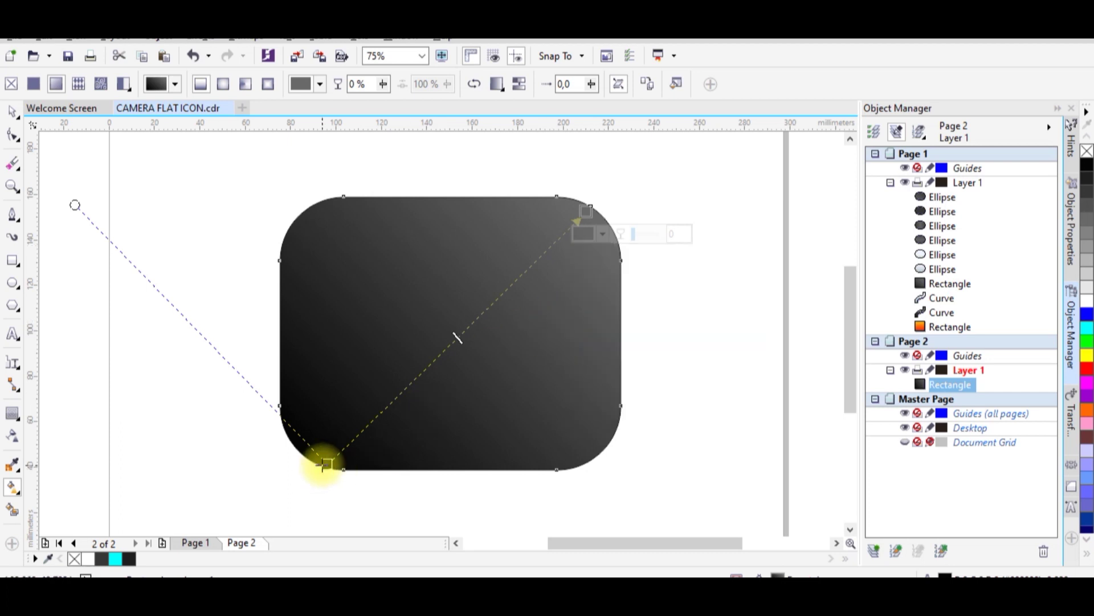
pyautogui.moveTo(326, 465); pyautogui.dragTo(281, 522)
pyautogui.moveTo(587, 213); pyautogui.dragTo(568, 210)
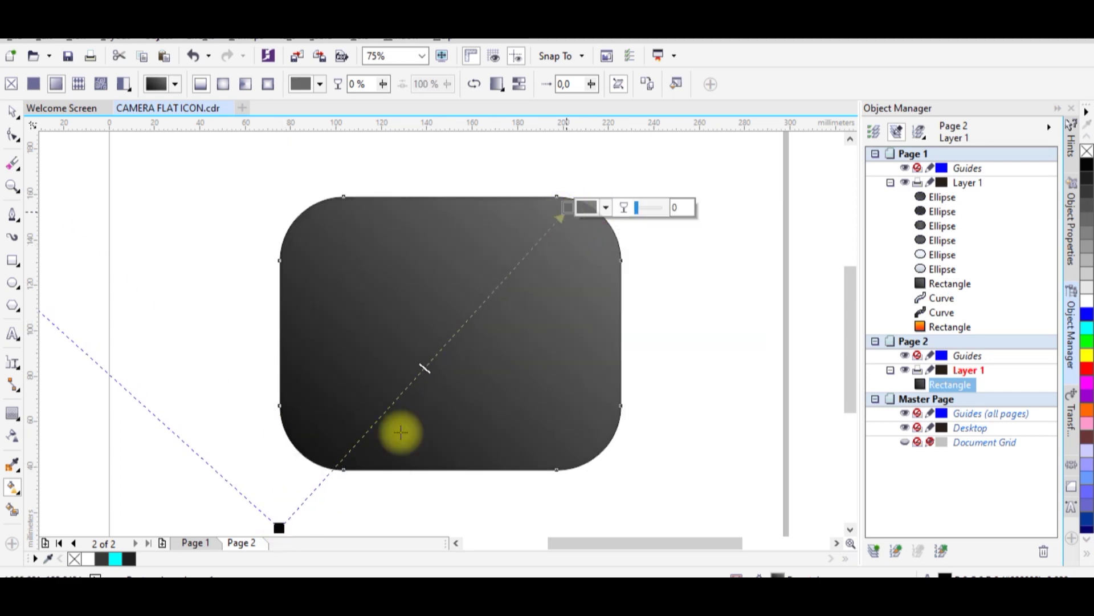
pyautogui.scroll(-2, 408, 315)
pyautogui.click(342, 421)
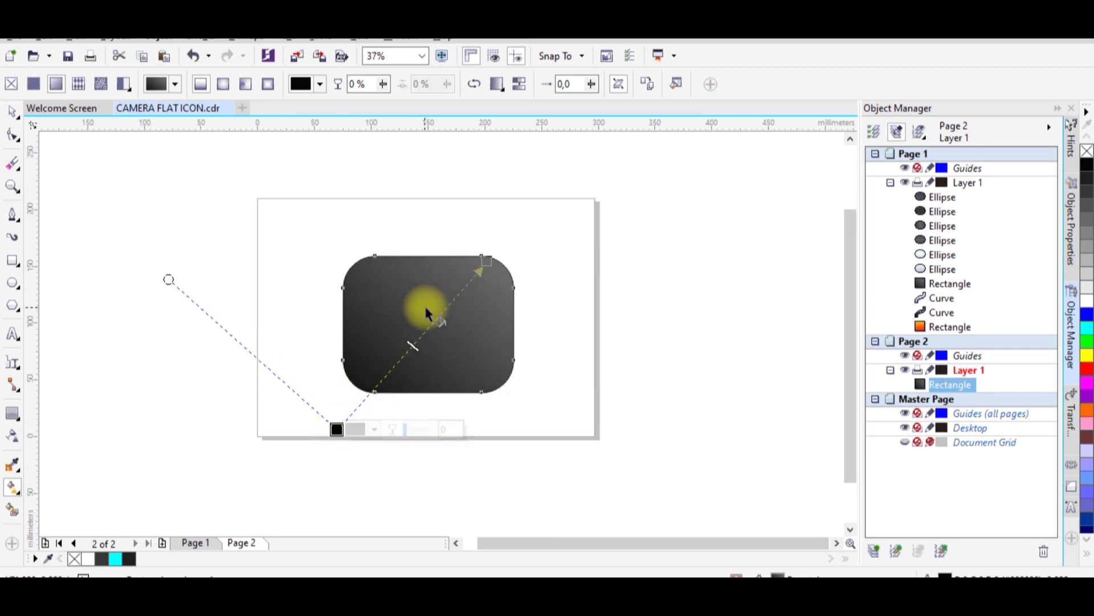
pyautogui.scroll(2, 425, 308)
pyautogui.click(13, 112)
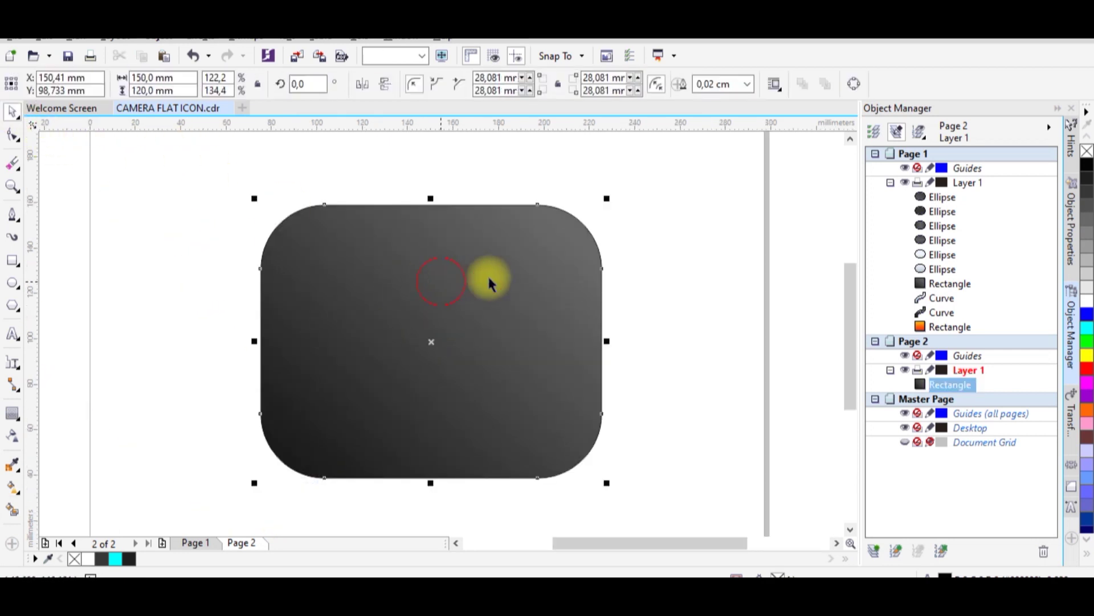
# Step: Move the rounded rectangle to about X 152.9 mm, Y 105.4 mm and remove its outline
pyautogui.scroll(3, 547, 199)
pyautogui.scroll(-3, 530, 228)
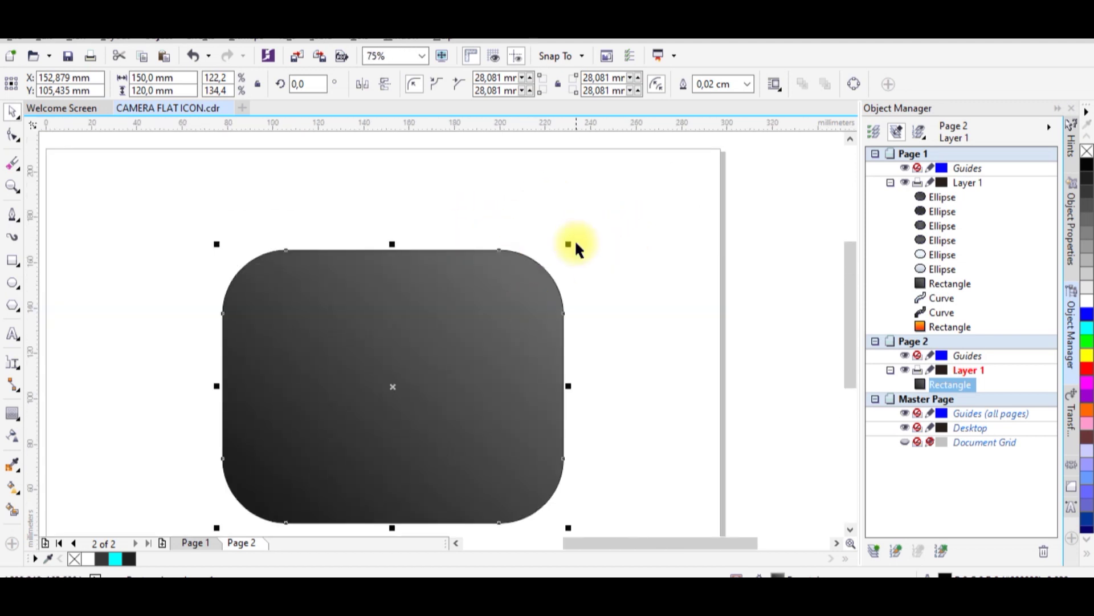
pyautogui.scroll(-1, 479, 300)
pyautogui.scroll(1, 477, 300)
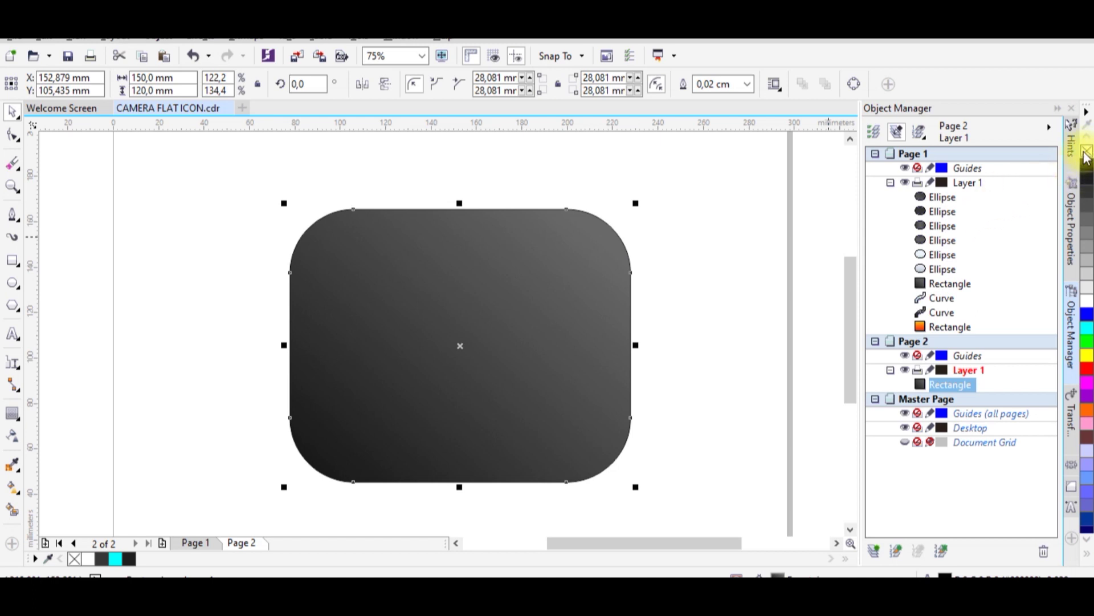
pyautogui.rightClick(74, 564)
pyautogui.click(590, 215)
pyautogui.scroll(2, 569, 226)
pyautogui.scroll(-2, 527, 254)
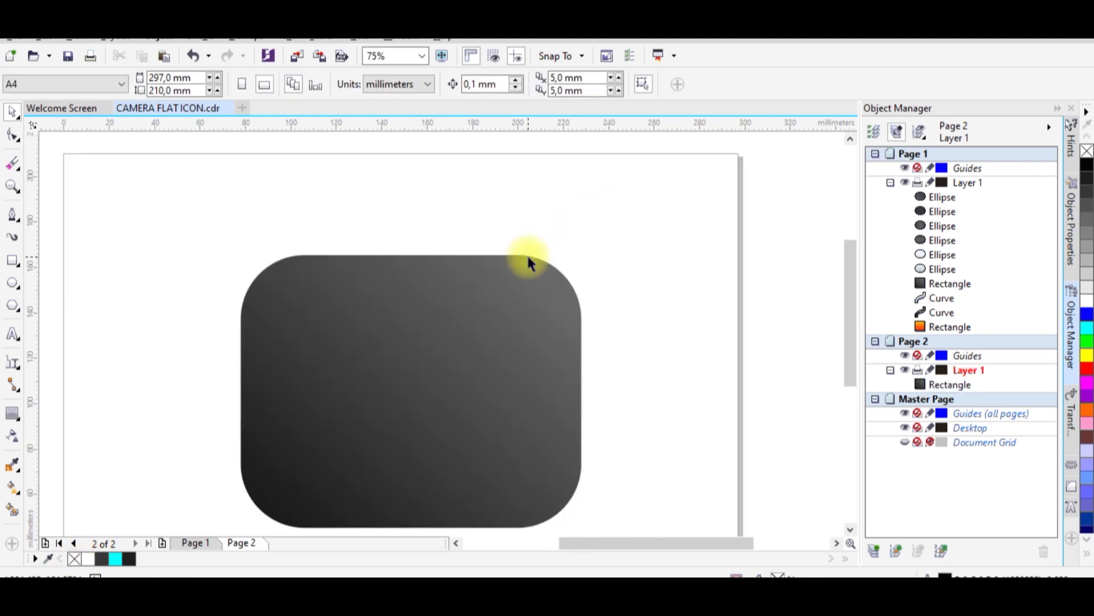
pyautogui.scroll(-2, 514, 264)
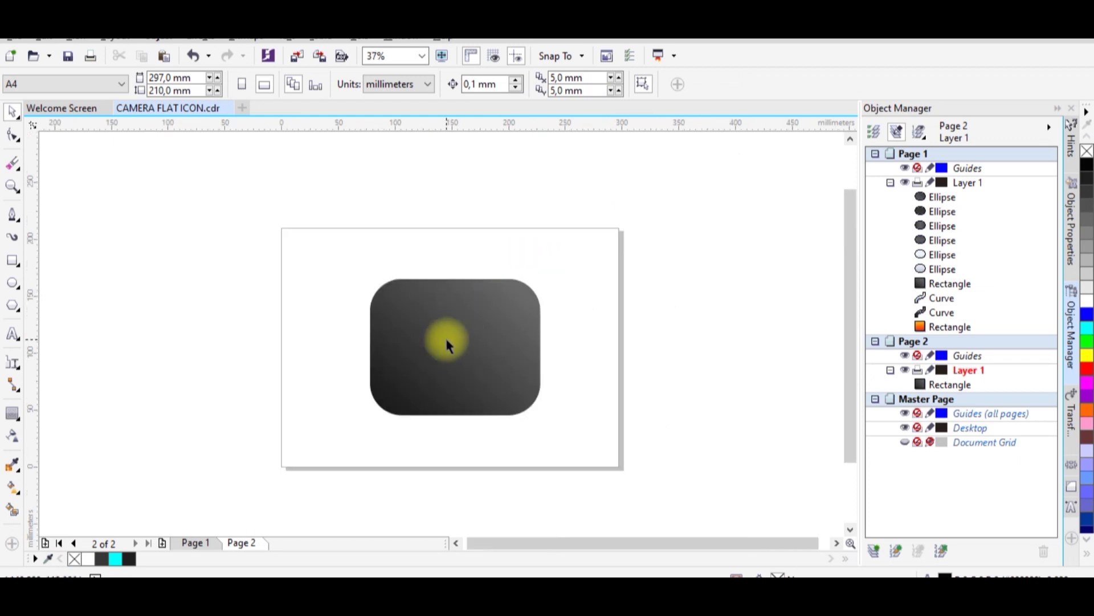
pyautogui.scroll(2, 445, 336)
# Step: Draw a circle about 86.4 mm in diameter for the lens on page 2 and centre it on the rounded rectangle
pyautogui.click(200, 544)
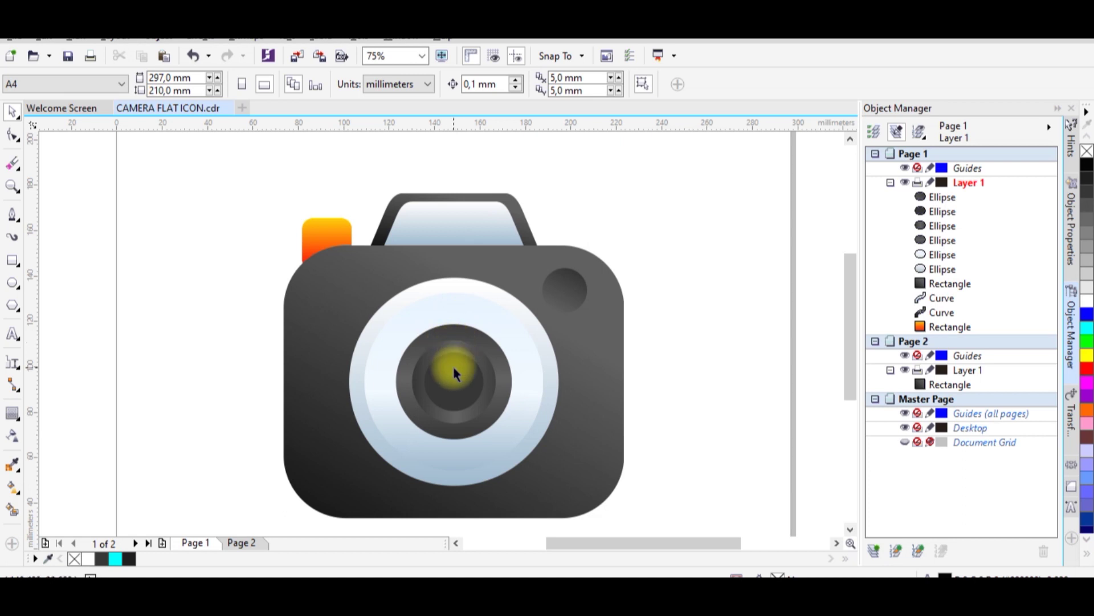
pyautogui.click(248, 539)
pyautogui.click(12, 283)
pyautogui.moveTo(349, 263); pyautogui.dragTo(545, 422)
pyautogui.press('space')
pyautogui.keyDown('shift'); pyautogui.click(578, 393); pyautogui.keyUp('shift')
pyautogui.press('c')
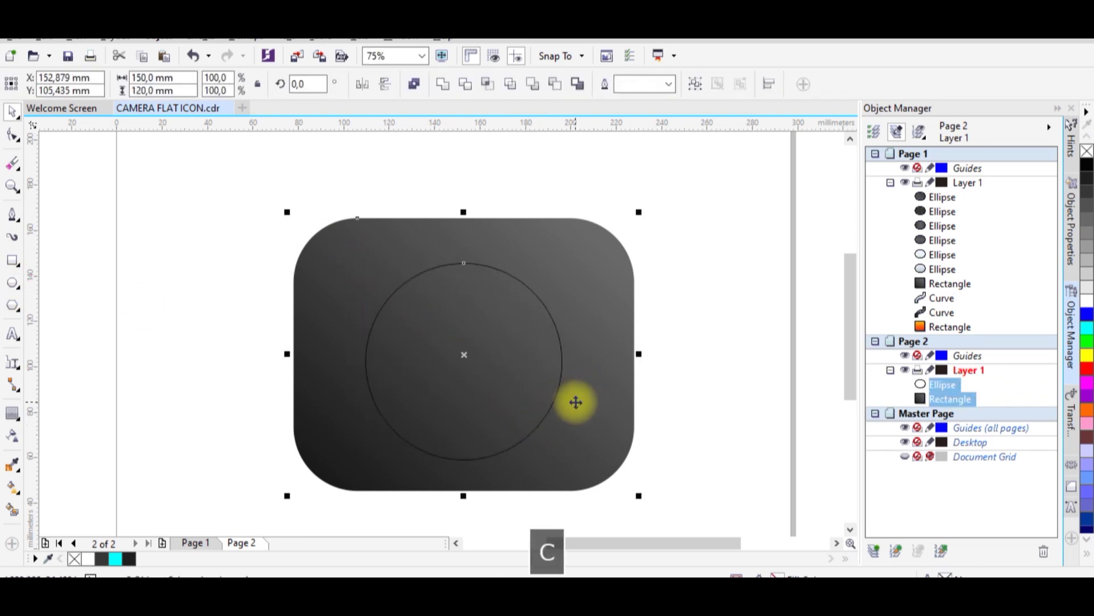
pyautogui.press('e')
pyautogui.click(684, 423)
# Step: Move the circle off-centre to about X 124 mm, Y 117.8 mm, and centre it on the rounded rectangle again
pyautogui.click(494, 371)
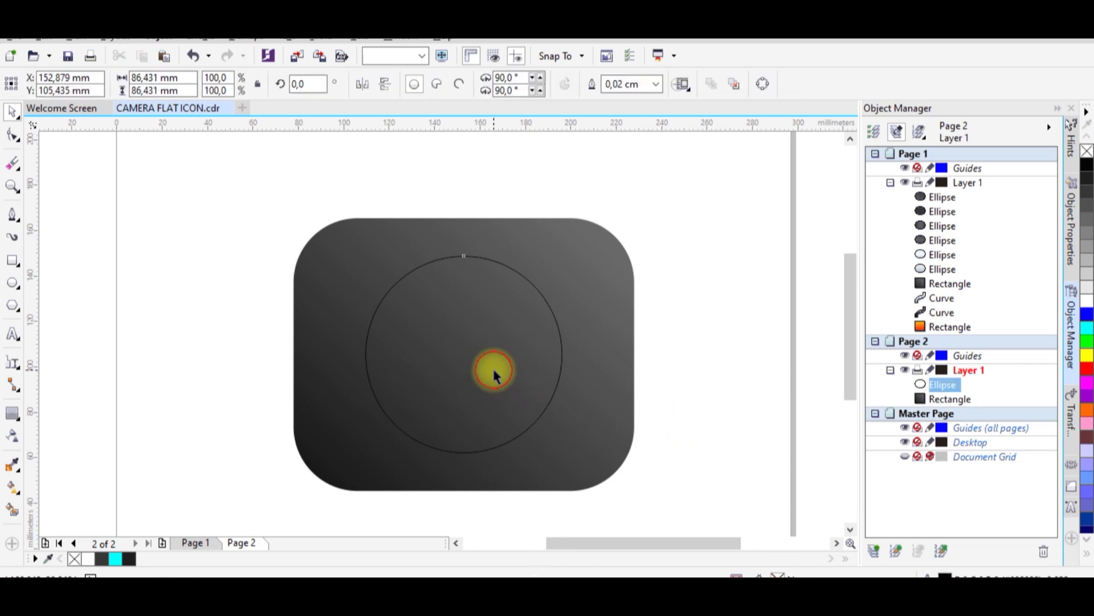
pyautogui.moveTo(505, 330); pyautogui.dragTo(457, 310)
pyautogui.click(688, 353)
pyautogui.click(471, 342)
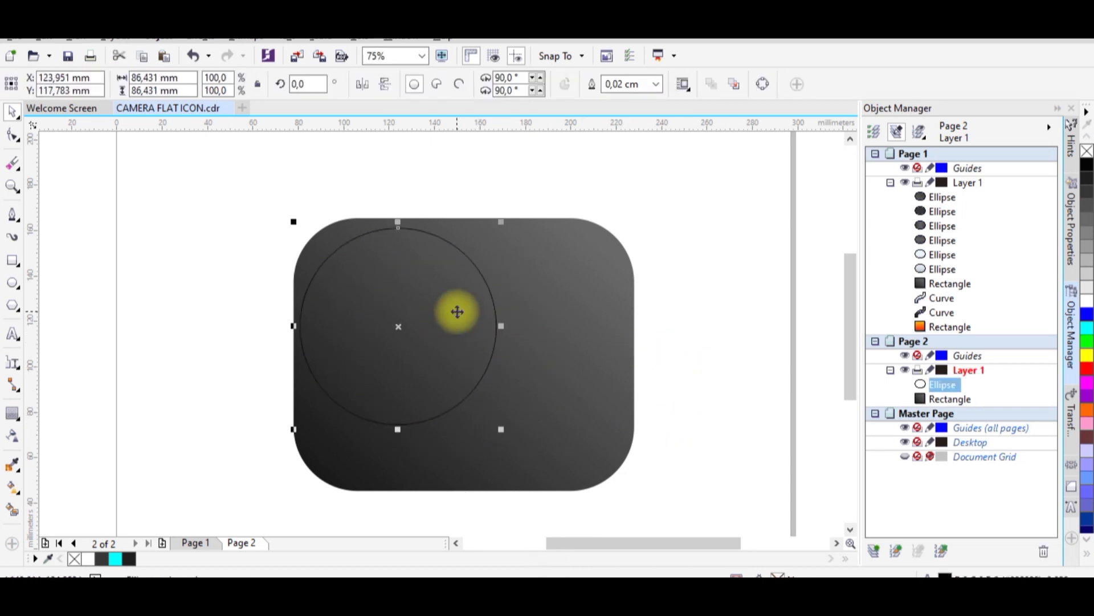
pyautogui.click(676, 384)
pyautogui.click(490, 376)
pyautogui.click(712, 387)
pyautogui.click(469, 392)
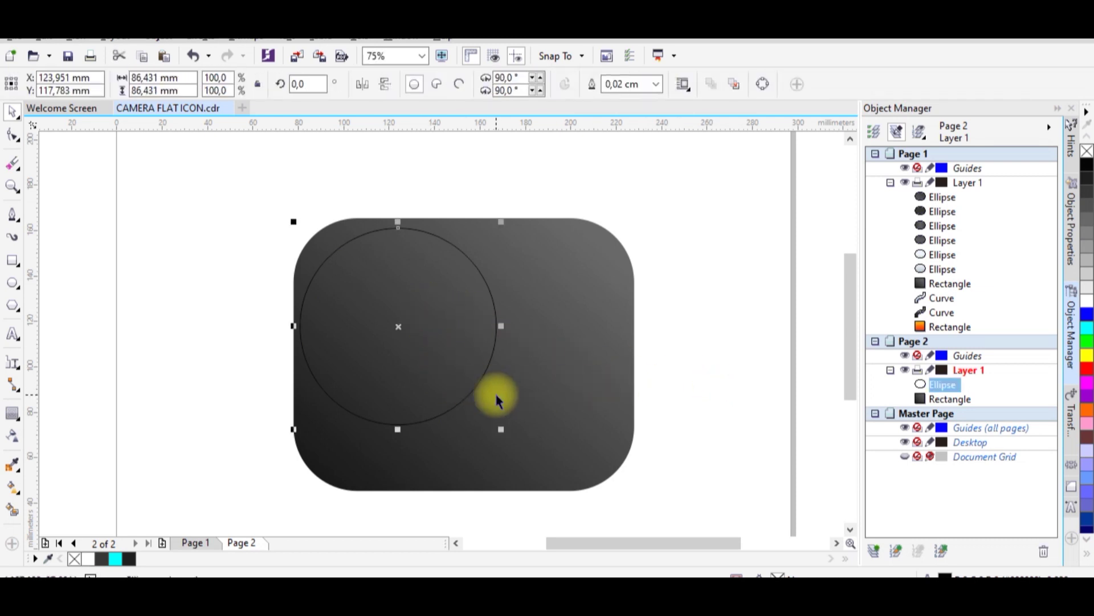
pyautogui.keyDown('shift'); pyautogui.click(536, 413); pyautogui.keyUp('shift')
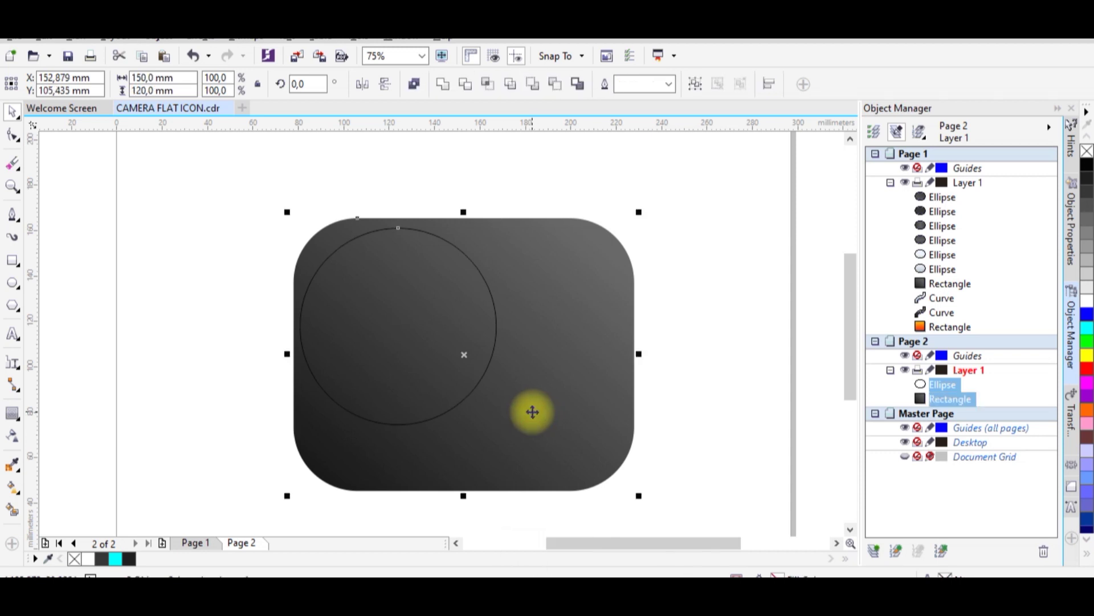
pyautogui.press('c')
pyautogui.press('e')
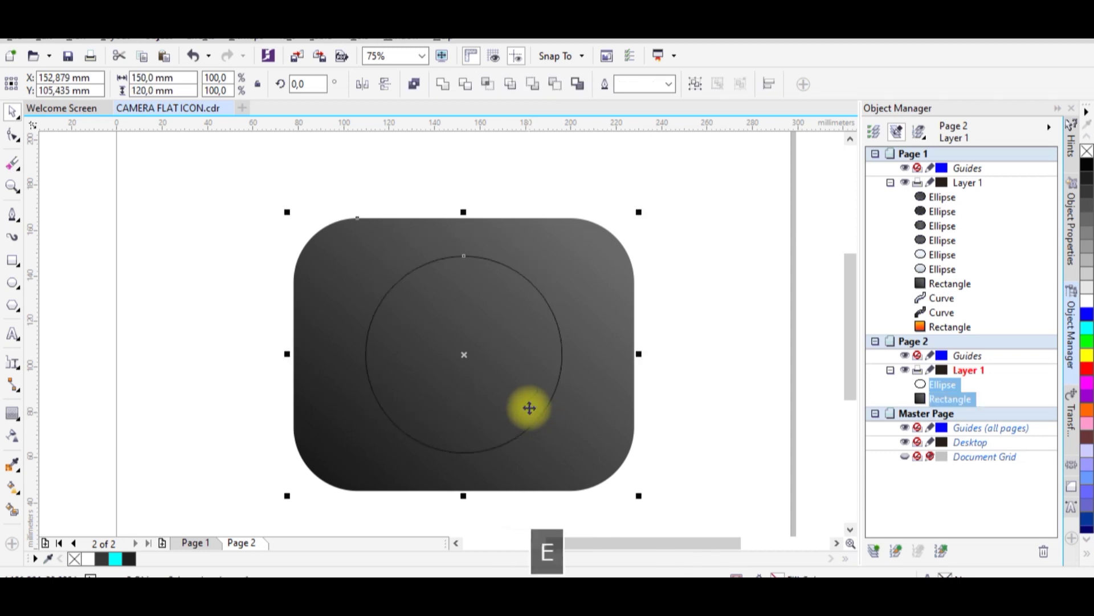
pyautogui.click(677, 415)
# Step: Enlarge the circle about its centre to about 87.9 mm in diameter, using page 1 as reference, and fill it with blue
pyautogui.click(530, 344)
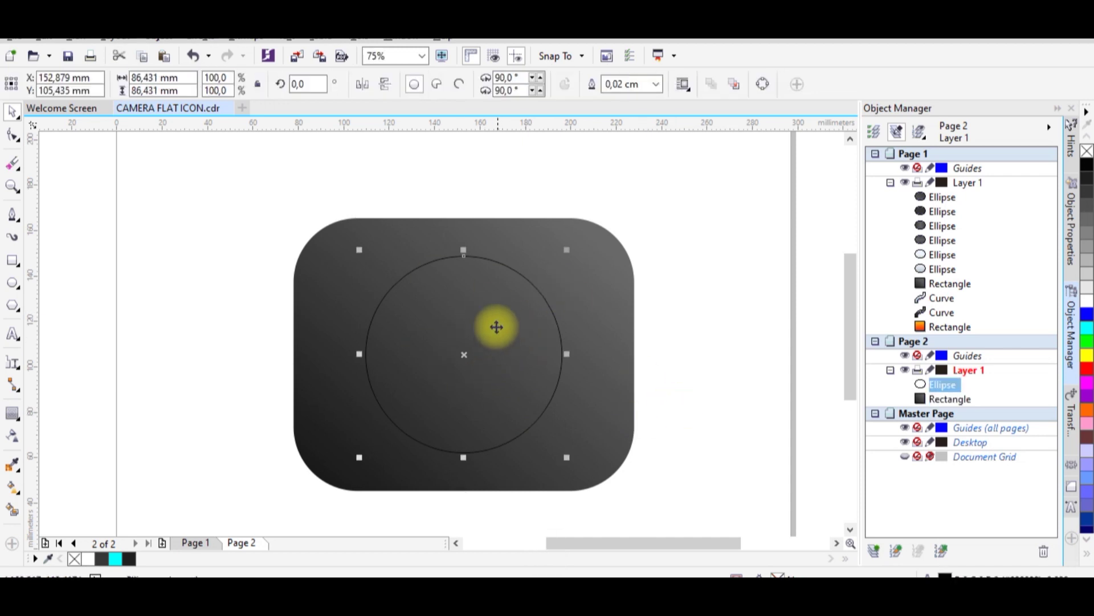
pyautogui.click(196, 542)
pyautogui.click(242, 542)
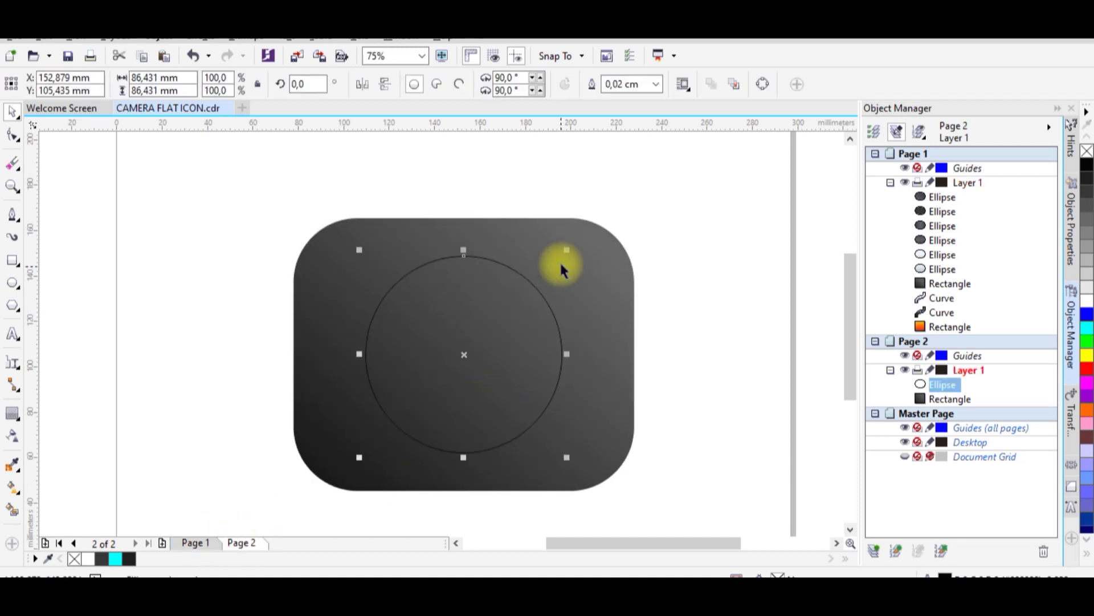
pyautogui.moveTo(570, 253); pyautogui.dragTo(573, 254)
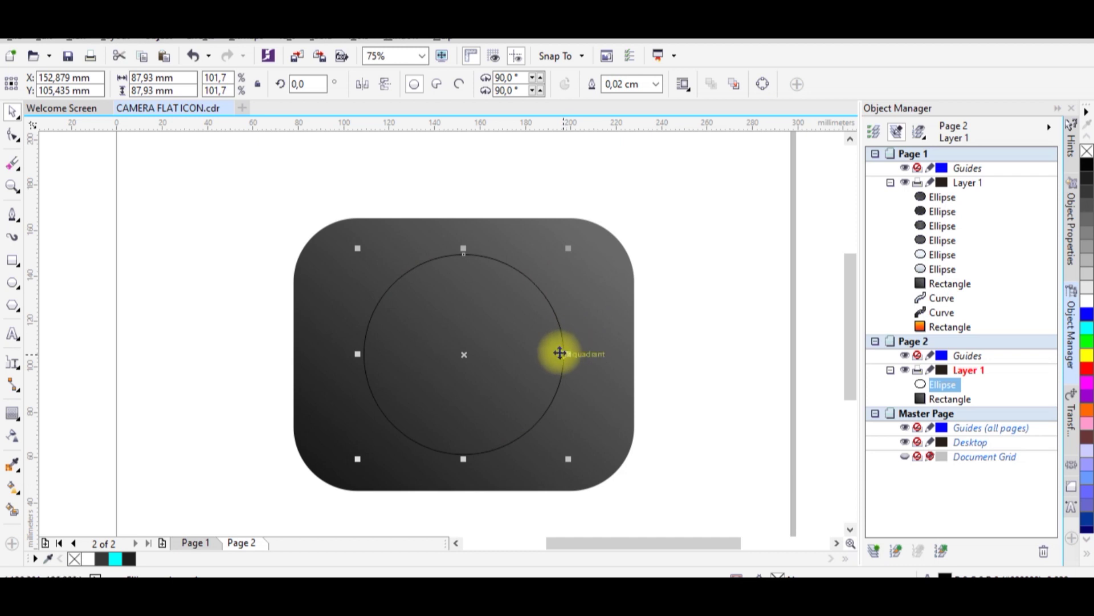
pyautogui.click(1086, 316)
pyautogui.click(678, 321)
# Step: Copy and paste the blue circle, move the copy to about X 163.5 mm, Y 104.7 mm, and fill it with yellow
pyautogui.click(549, 325)
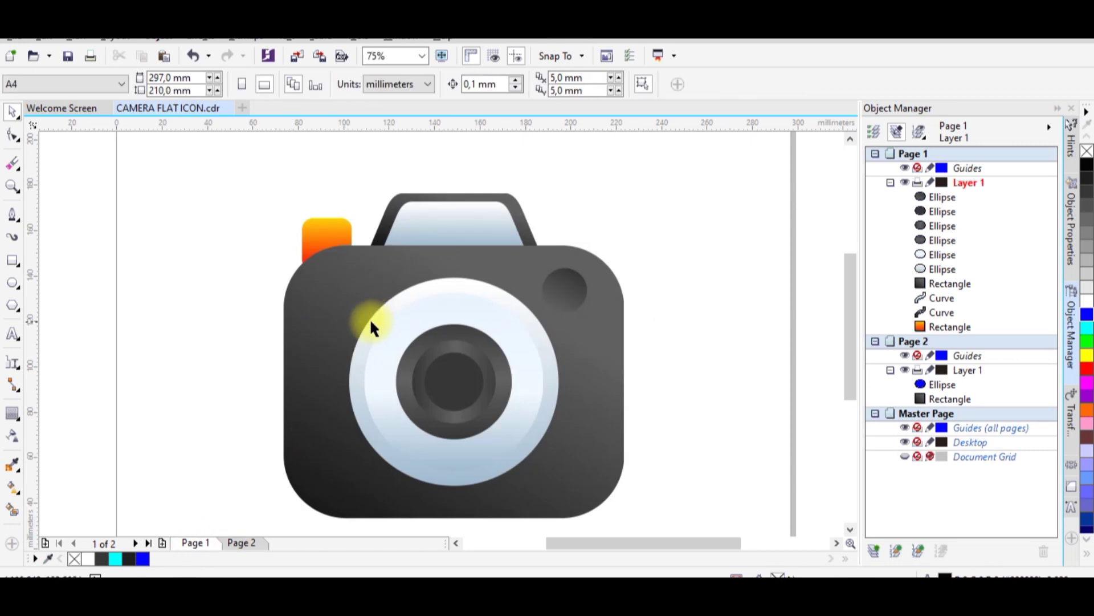
pyautogui.click(241, 543)
pyautogui.click(489, 335)
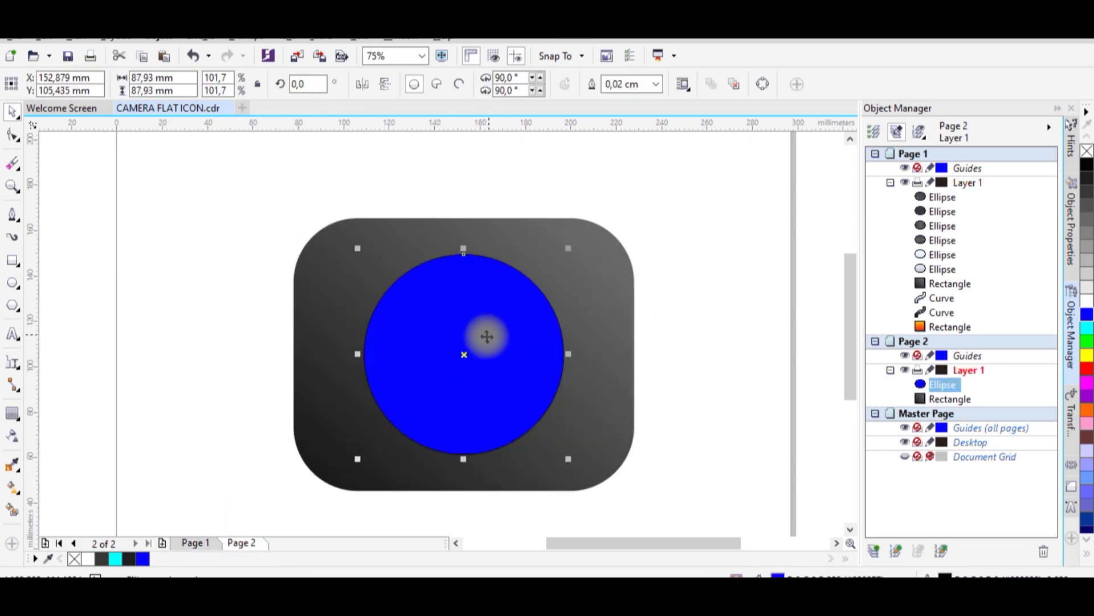
pyautogui.rightClick(489, 334)
pyautogui.click(531, 318)
pyautogui.click(659, 312)
pyautogui.rightClick(659, 310)
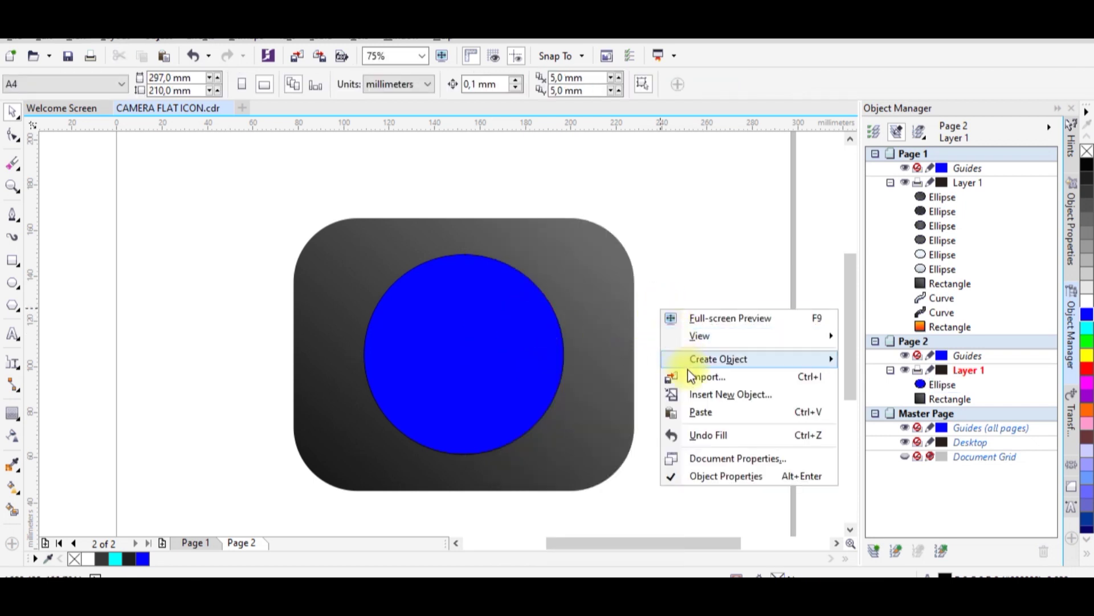
pyautogui.click(699, 410)
pyautogui.click(494, 358)
pyautogui.moveTo(493, 358); pyautogui.dragTo(517, 360)
pyautogui.click(1086, 359)
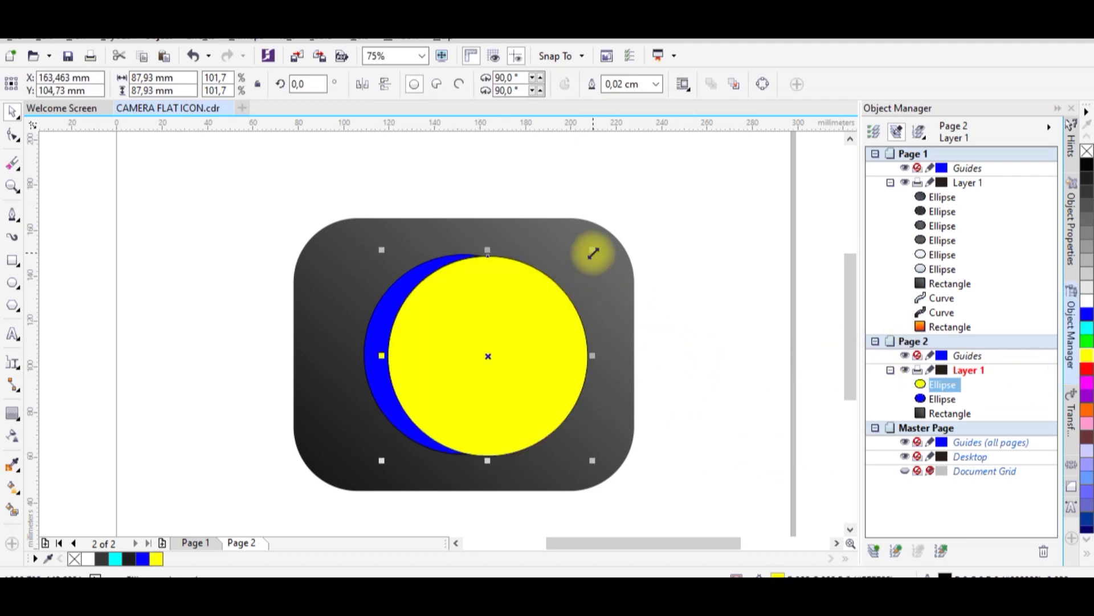
# Step: Scale the yellow circle down to about 75.6 mm in diameter and centre it on the blue circle
pyautogui.moveTo(593, 253); pyautogui.dragTo(565, 279)
pyautogui.keyDown('shift'); pyautogui.click(510, 278); pyautogui.keyUp('shift')
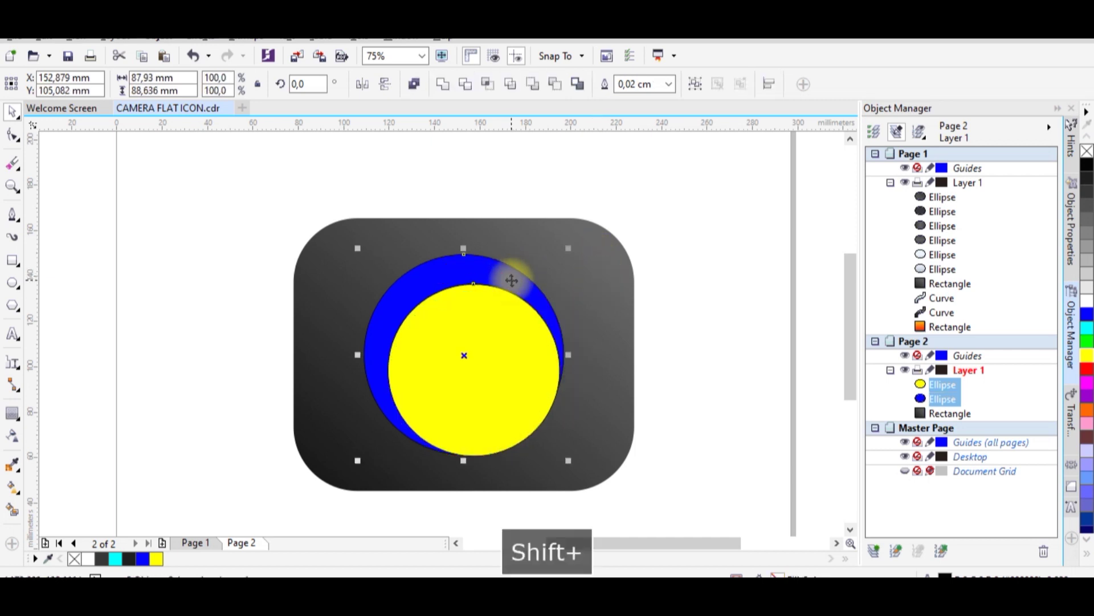
pyautogui.press('c')
pyautogui.press('e')
pyautogui.click(669, 348)
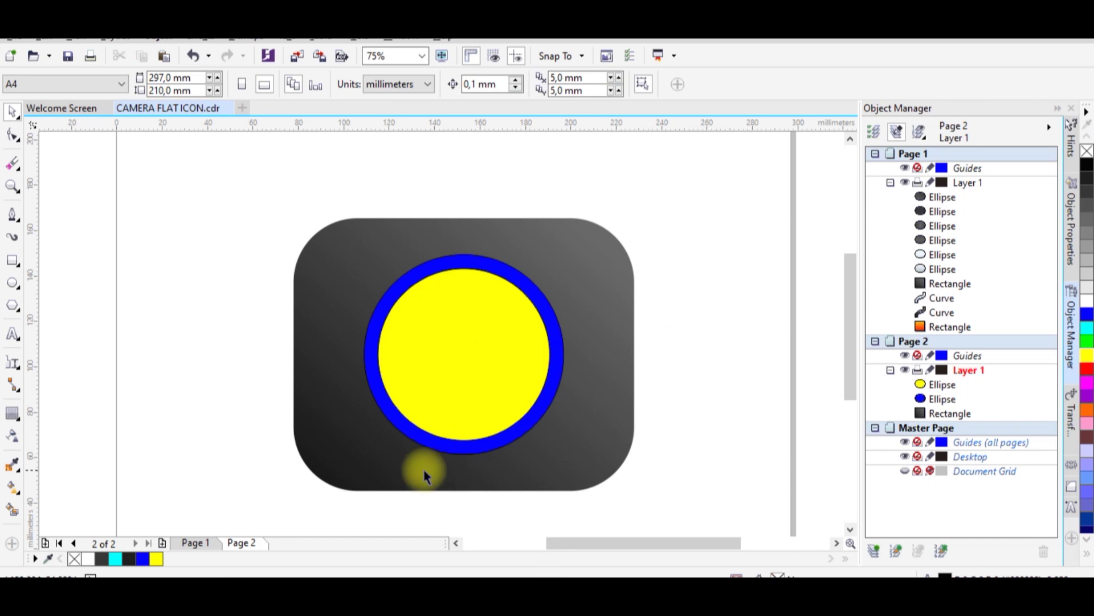
# Step: Compare the blue and yellow ring proportions with the outer lens rings of the camera on page 1
pyautogui.click(207, 539)
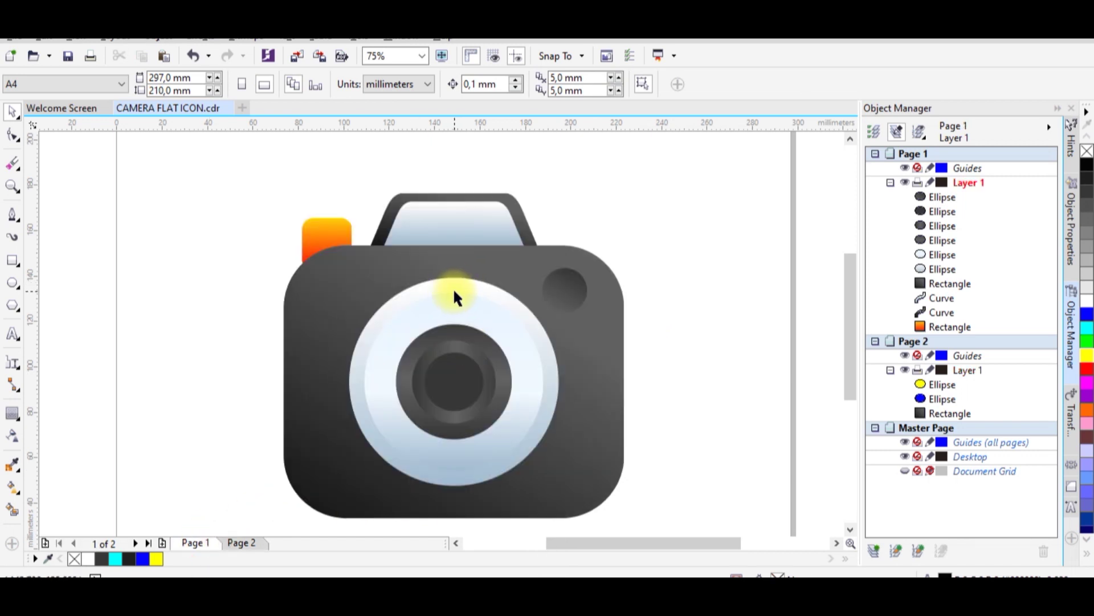
pyautogui.scroll(3, 453, 288)
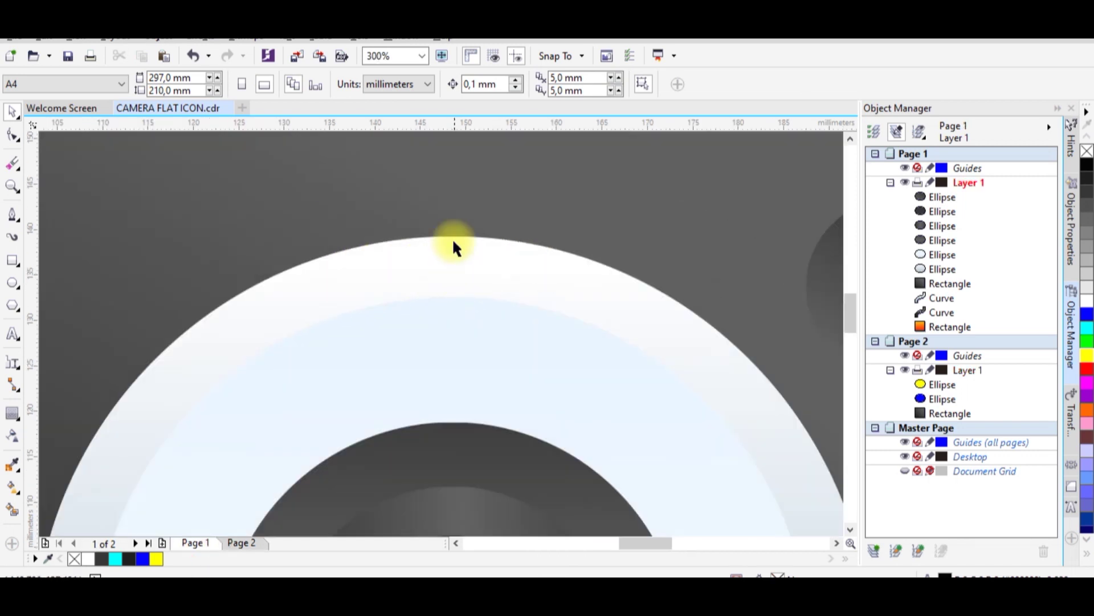
pyautogui.click(242, 542)
pyautogui.scroll(-2, 437, 269)
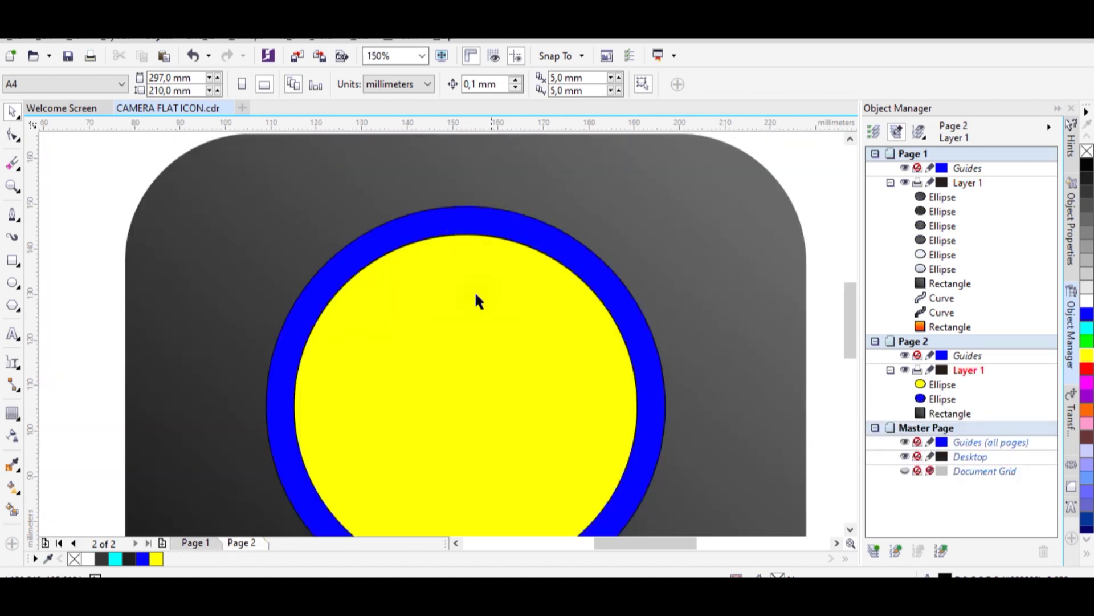
pyautogui.click(195, 542)
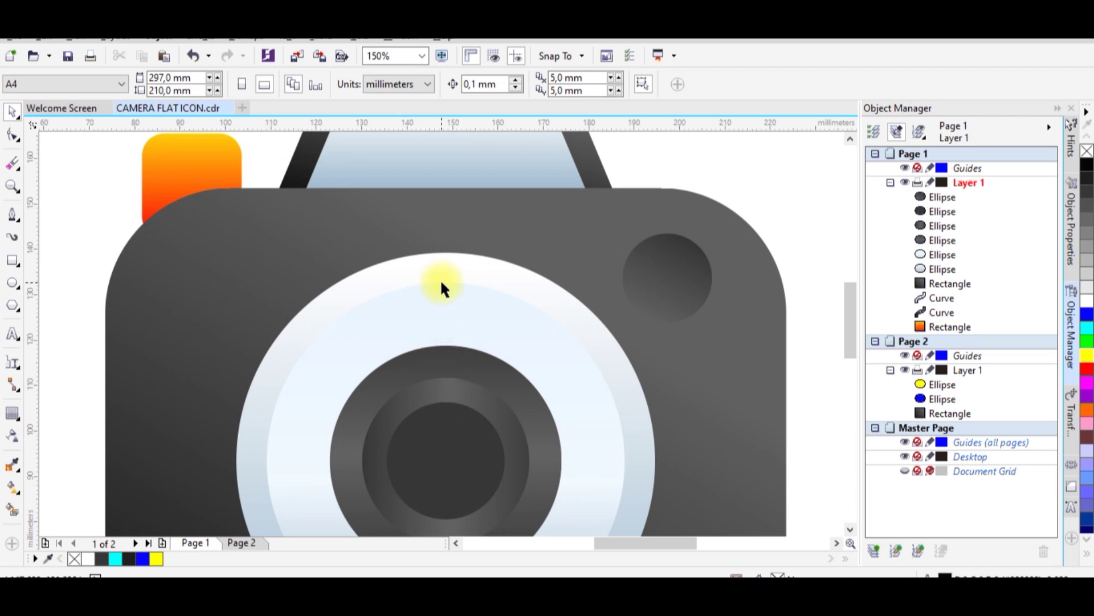
pyautogui.click(241, 542)
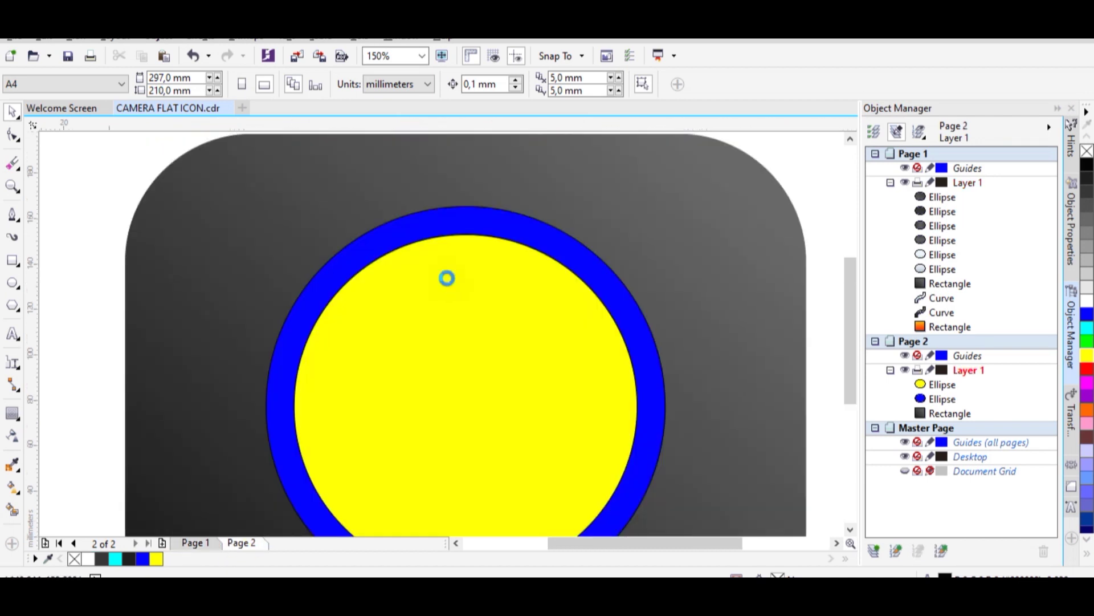
pyautogui.scroll(-2, 445, 275)
# Step: Copy and paste the yellow circle, move the copy to about X 170.7 mm, Y 102.9 mm, and fill it with red
pyautogui.click(451, 292)
pyautogui.rightClick(454, 296)
pyautogui.click(489, 314)
pyautogui.click(652, 357)
pyautogui.rightClick(667, 344)
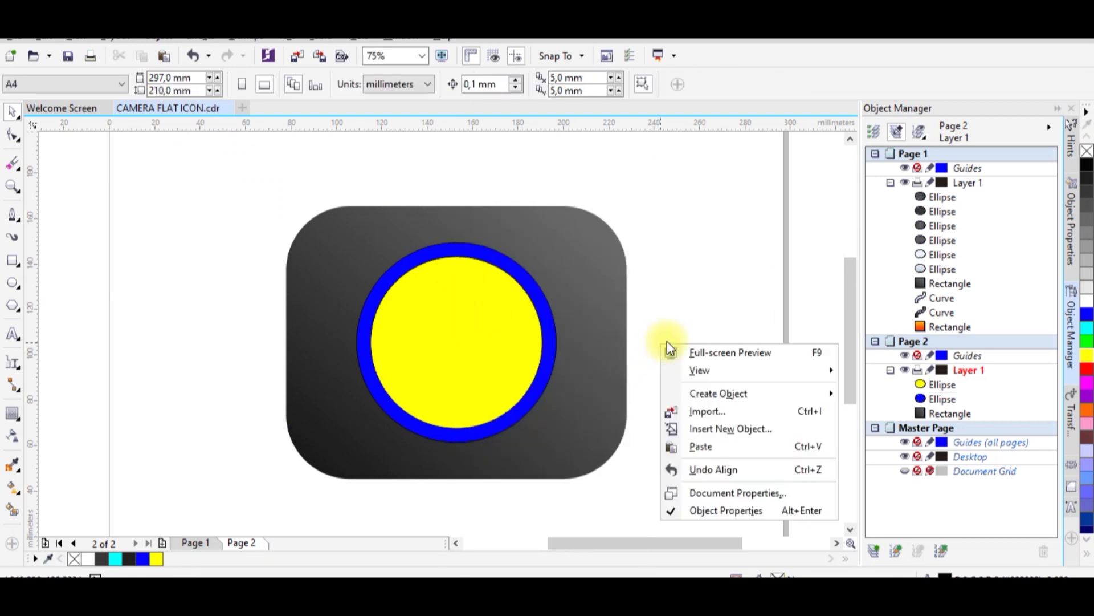
pyautogui.click(700, 447)
pyautogui.moveTo(501, 354); pyautogui.dragTo(542, 359)
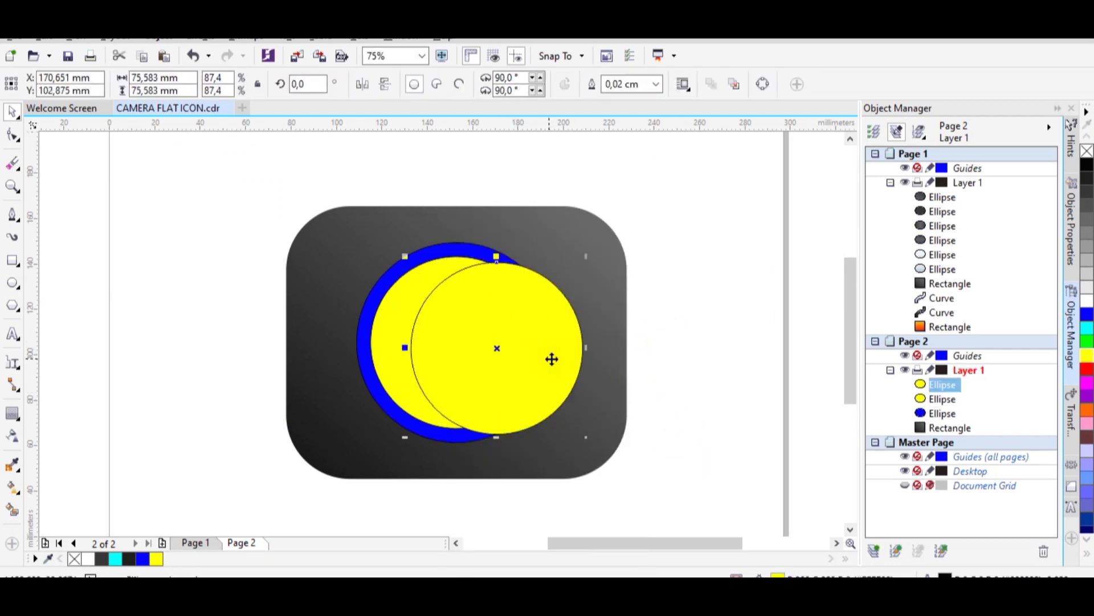
pyautogui.click(1087, 369)
# Step: Scale the red circle down to about 61.4 mm in diameter and centre it on the yellow circle
pyautogui.moveTo(590, 254); pyautogui.dragTo(615, 279)
pyautogui.keyDown('shift'); pyautogui.click(501, 276); pyautogui.keyUp('shift')
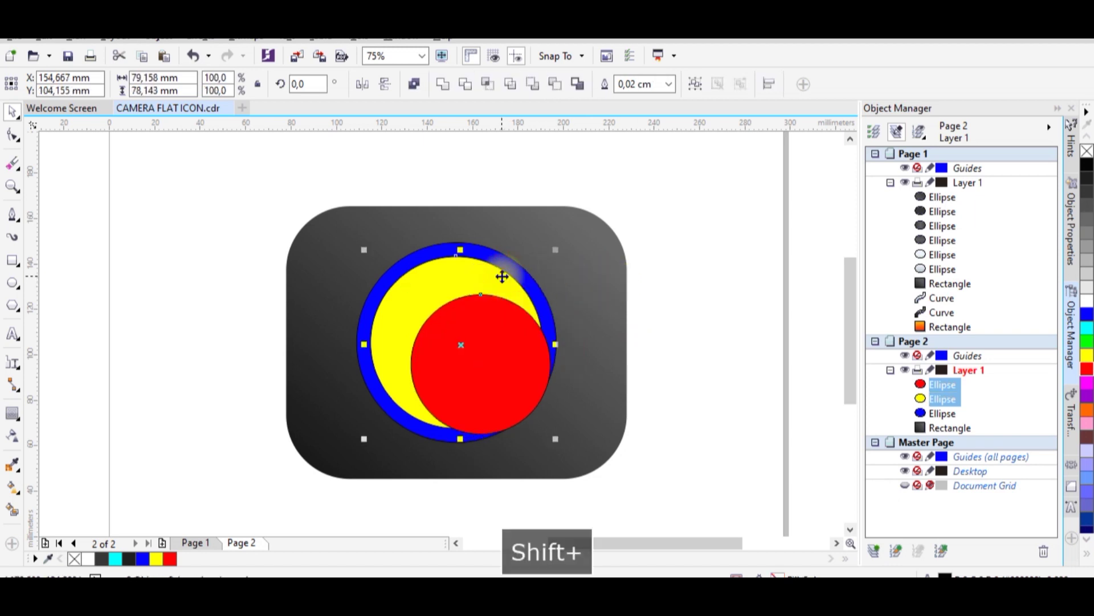
pyautogui.press('c')
pyautogui.press('e')
pyautogui.click(661, 388)
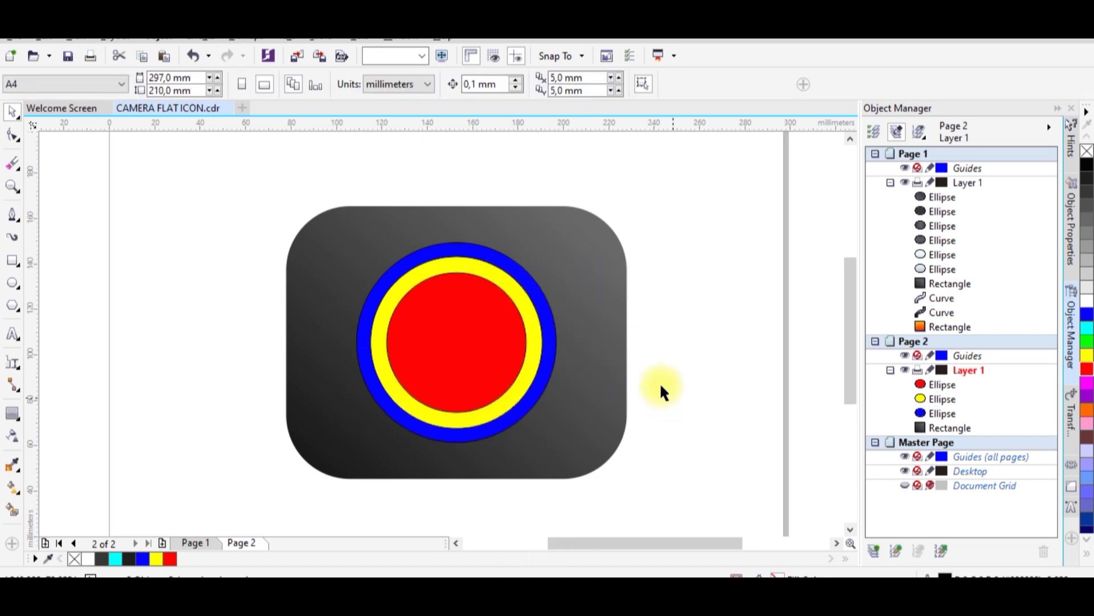
# Step: Shrink the red circle further about its centre to widen the yellow ring around it
pyautogui.click(495, 322)
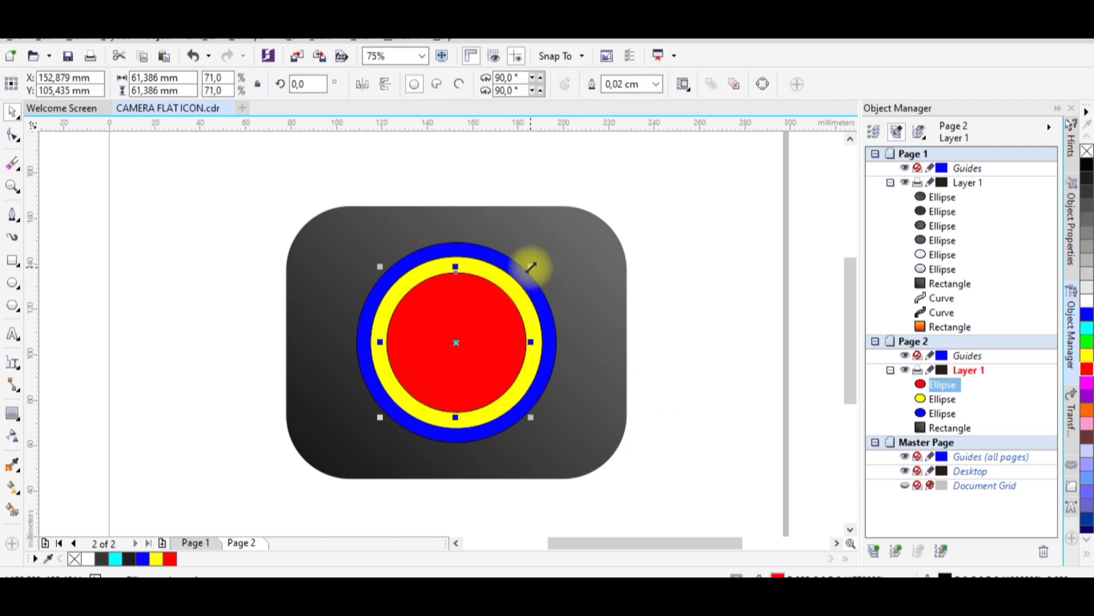
pyautogui.moveTo(530, 266); pyautogui.dragTo(520, 278)
pyautogui.click(667, 347)
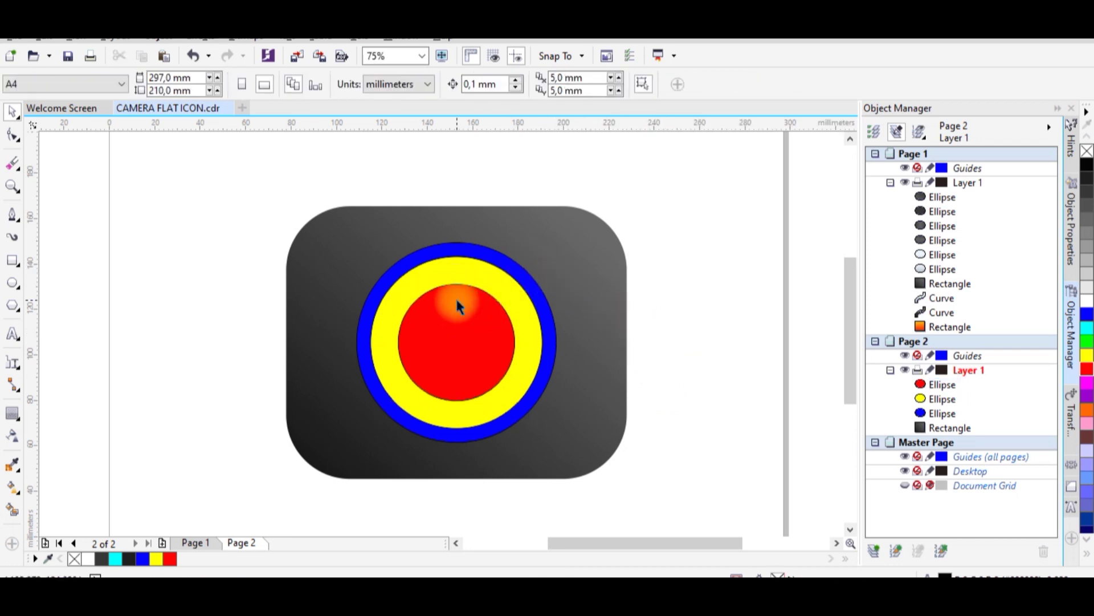
# Step: Copy and paste the red circle, move the copy to about X 177.6 mm, Y 103.3 mm, and fill it with magenta
pyautogui.scroll(2, 456, 306)
pyautogui.click(457, 302)
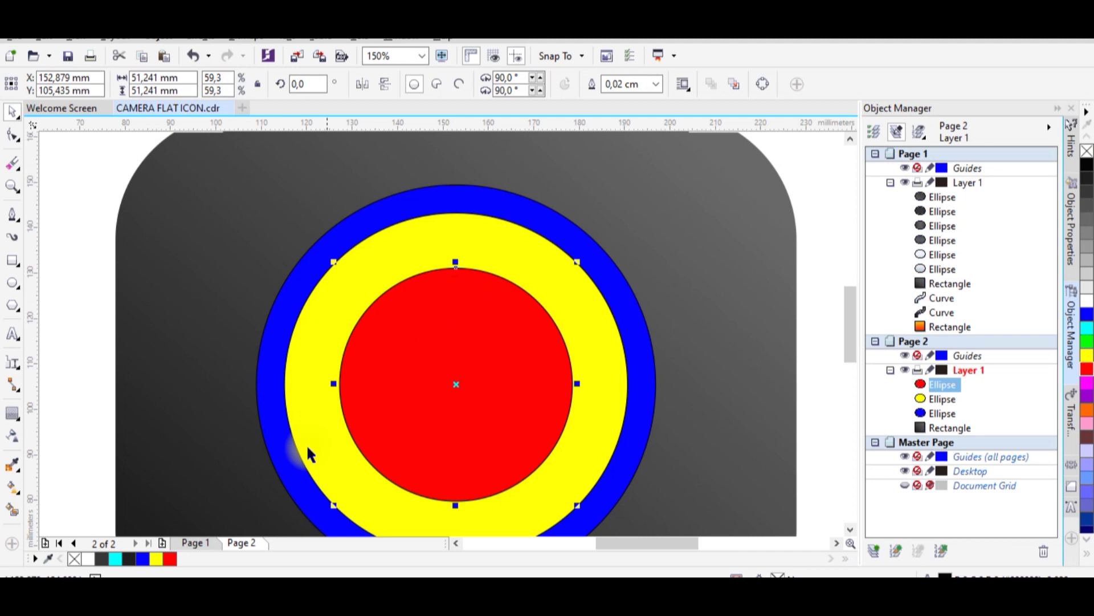
pyautogui.click(197, 543)
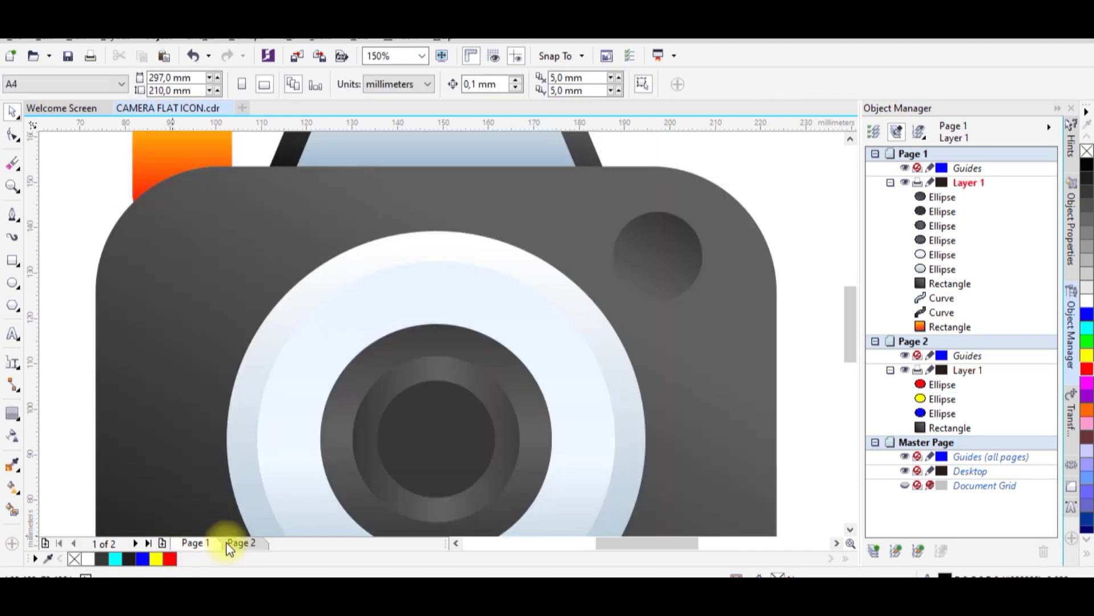
pyautogui.click(245, 543)
pyautogui.click(443, 375)
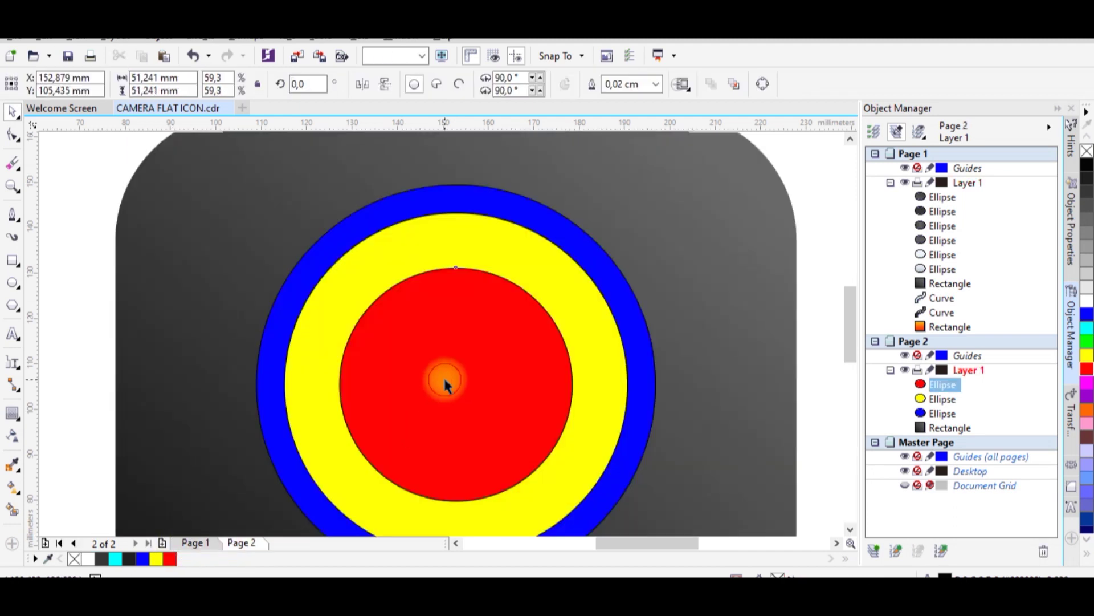
pyautogui.rightClick(445, 379)
pyautogui.click(500, 314)
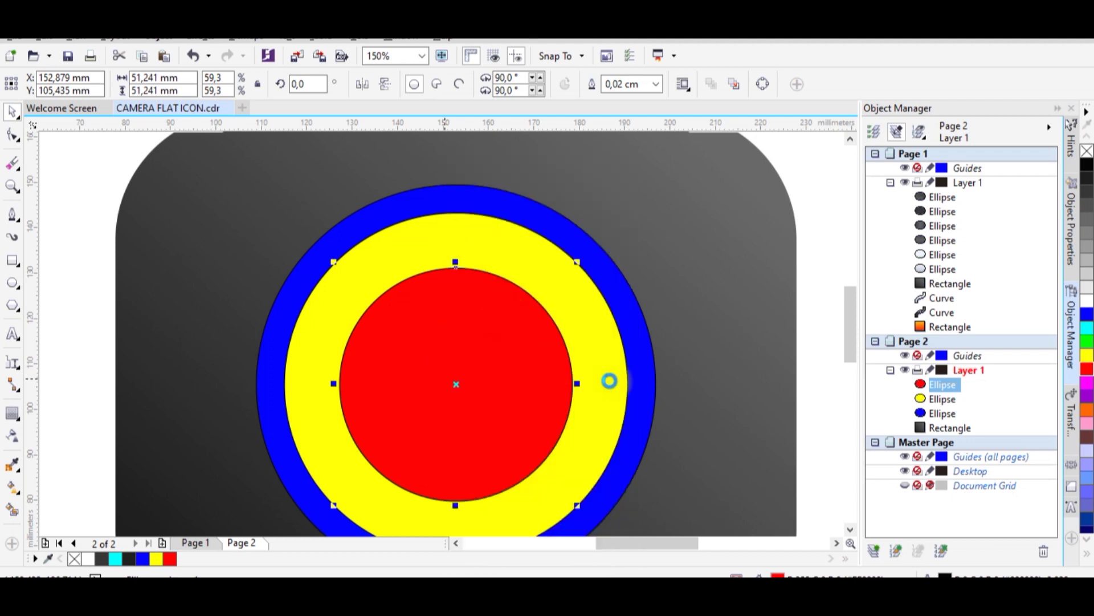
pyautogui.click(798, 369)
pyautogui.hotkey('ctrl', 'v')
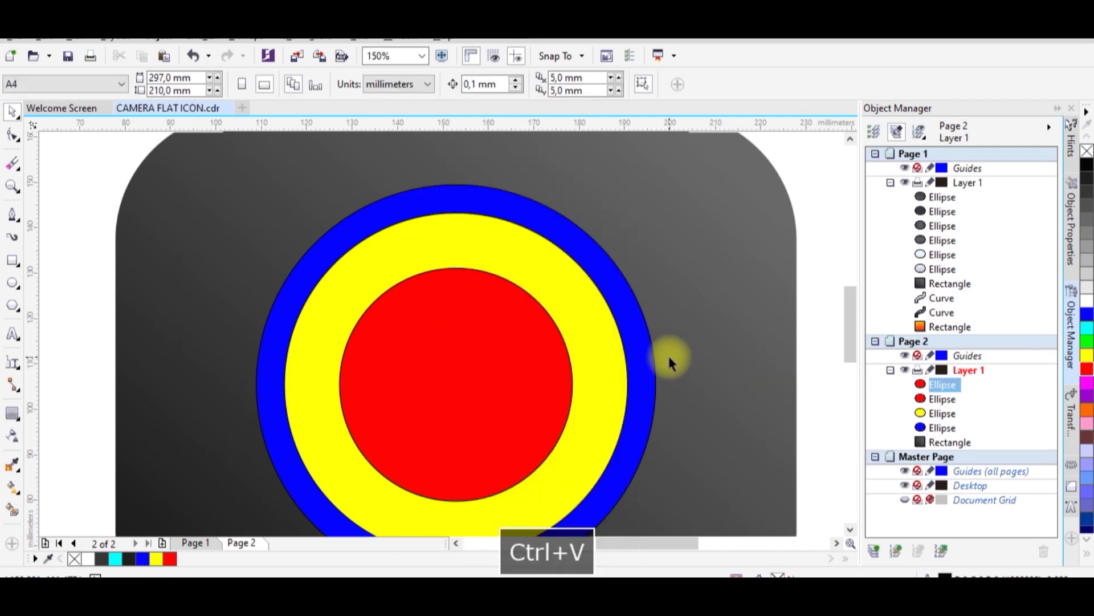
pyautogui.scroll(-2, 488, 324)
pyautogui.moveTo(487, 325); pyautogui.dragTo(544, 346)
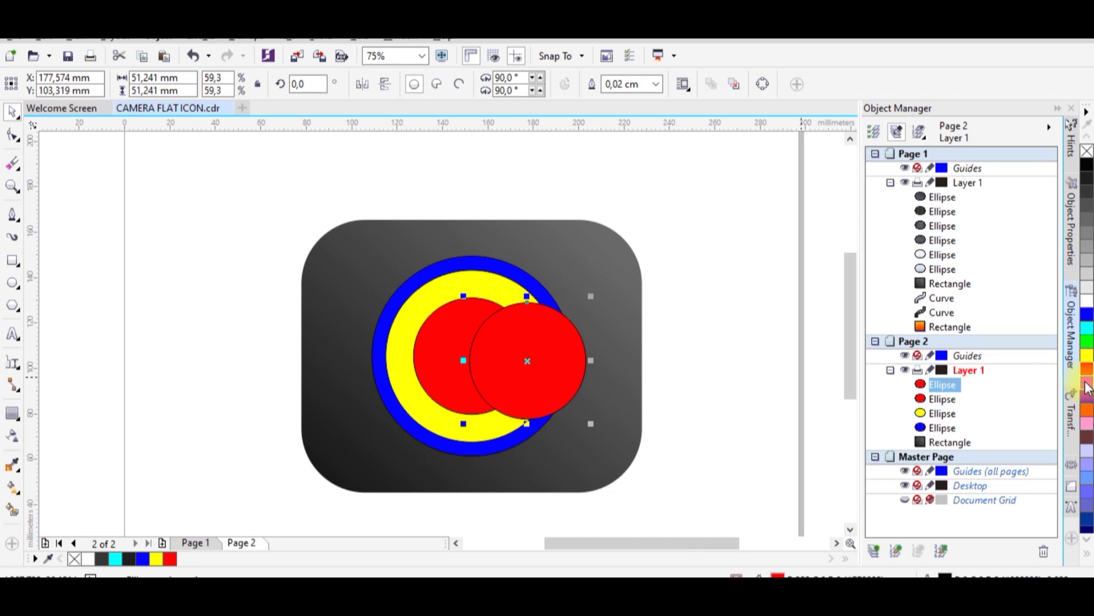
pyautogui.click(1087, 381)
# Step: Scale the magenta circle down to about 41.7 mm in diameter and centre it on the red circle
pyautogui.scroll(2, 589, 274)
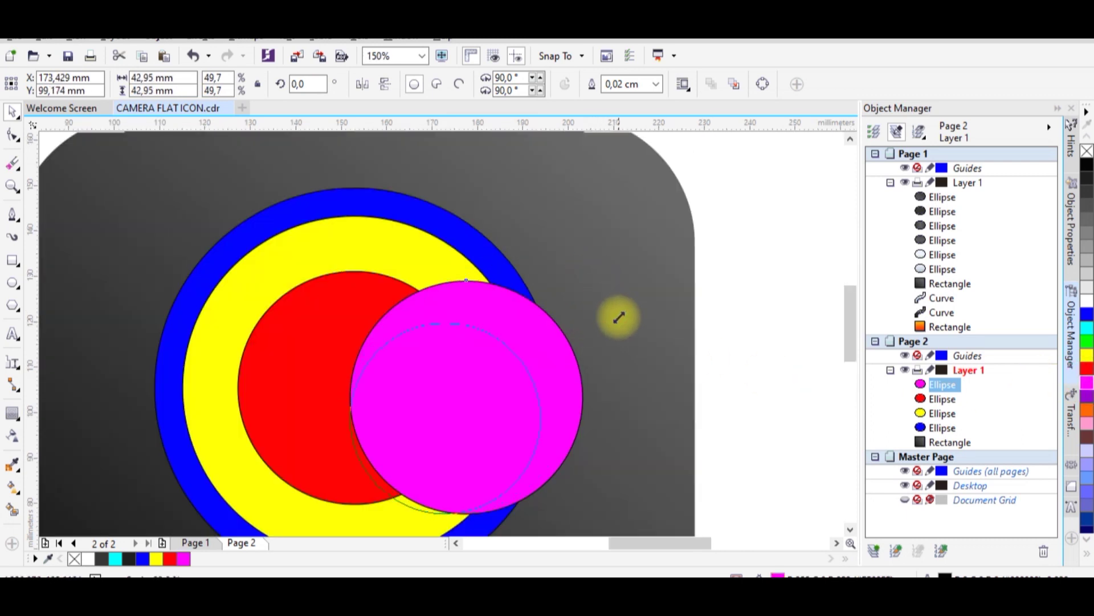
pyautogui.moveTo(589, 276); pyautogui.dragTo(538, 324)
pyautogui.keyDown('shift'); pyautogui.click(380, 283); pyautogui.keyUp('shift')
pyautogui.press('c')
pyautogui.press('e')
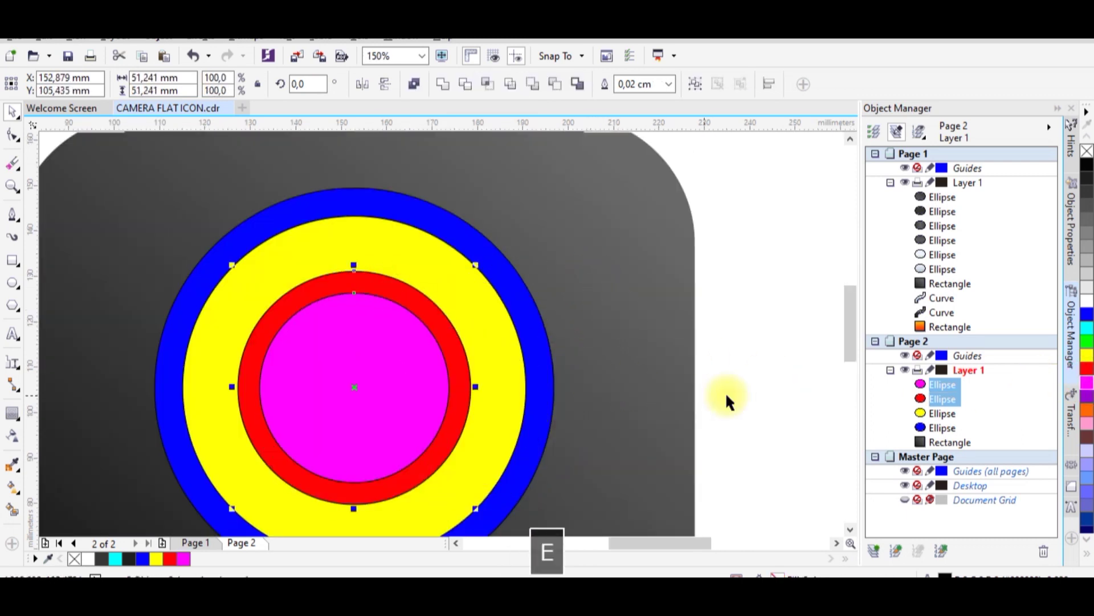
pyautogui.click(587, 327)
# Step: Shrink the magenta circle about its centre to about 40.7 mm and compare it with the lens on page 1
pyautogui.scroll(-2, 587, 327)
pyautogui.scroll(2, 469, 316)
pyautogui.click(471, 320)
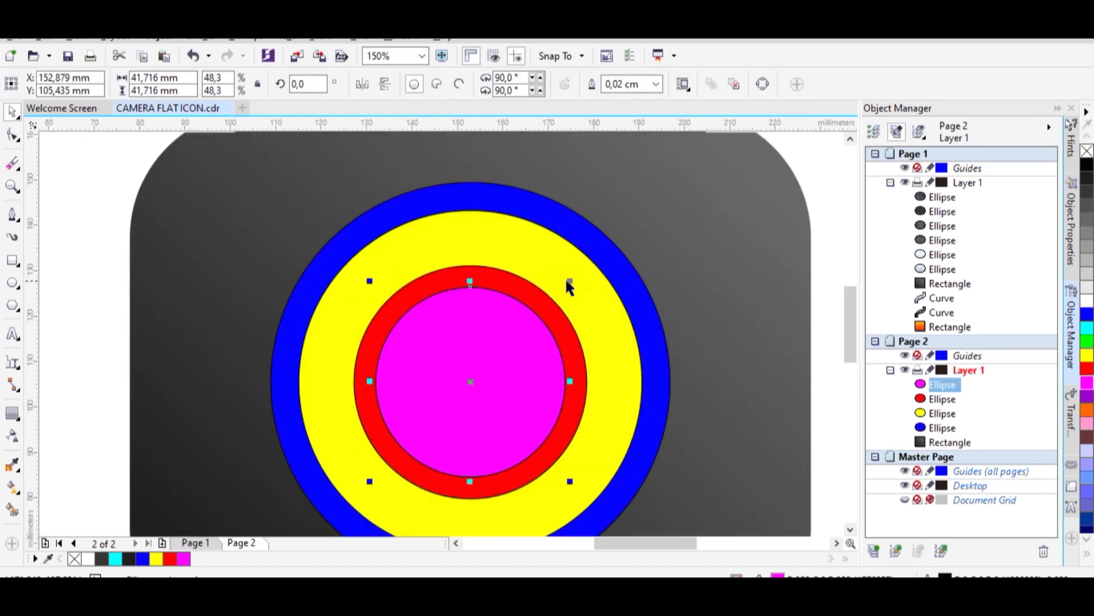
pyautogui.moveTo(575, 282); pyautogui.dragTo(572, 287)
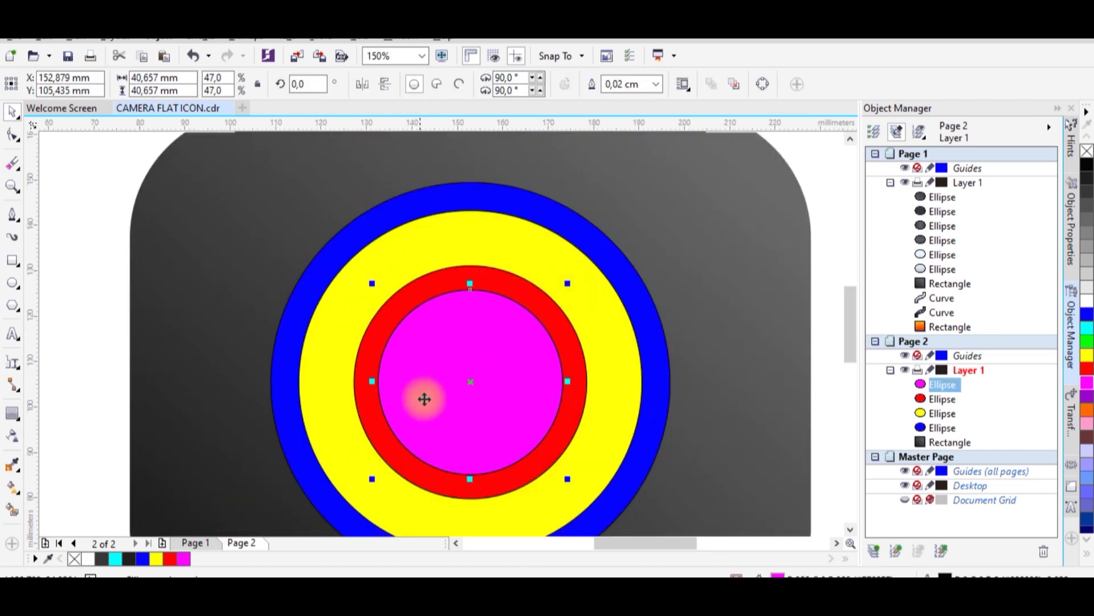
pyautogui.click(195, 542)
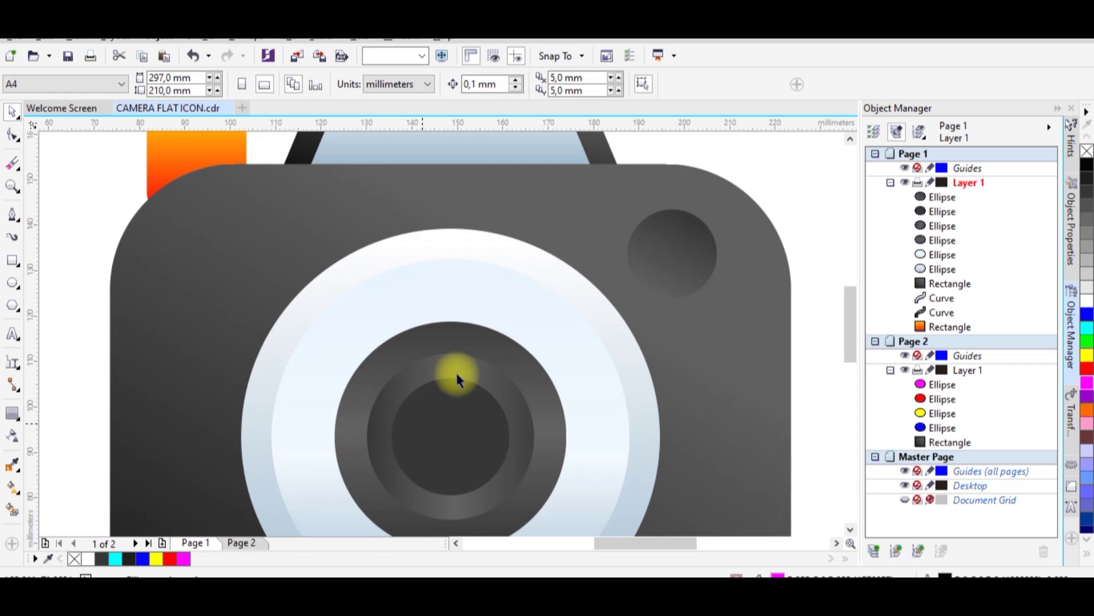
pyautogui.click(241, 542)
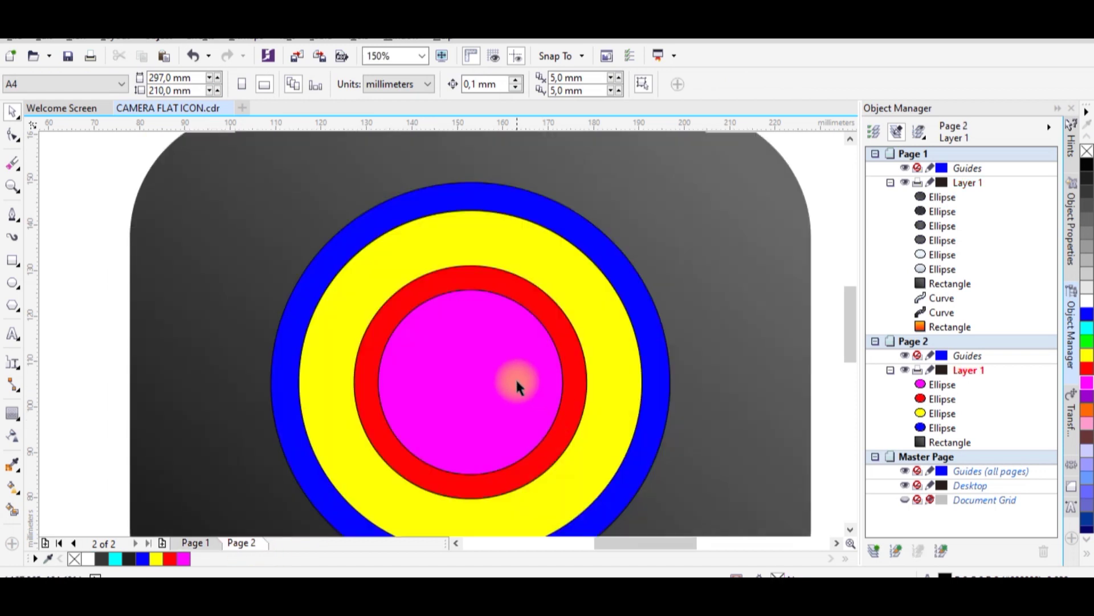
# Step: Copy and paste the magenta circle, move the copy to about X 164.2 mm, Y 104 mm, and fill it with orange
pyautogui.click(501, 365)
pyautogui.rightClick(500, 371)
pyautogui.click(575, 313)
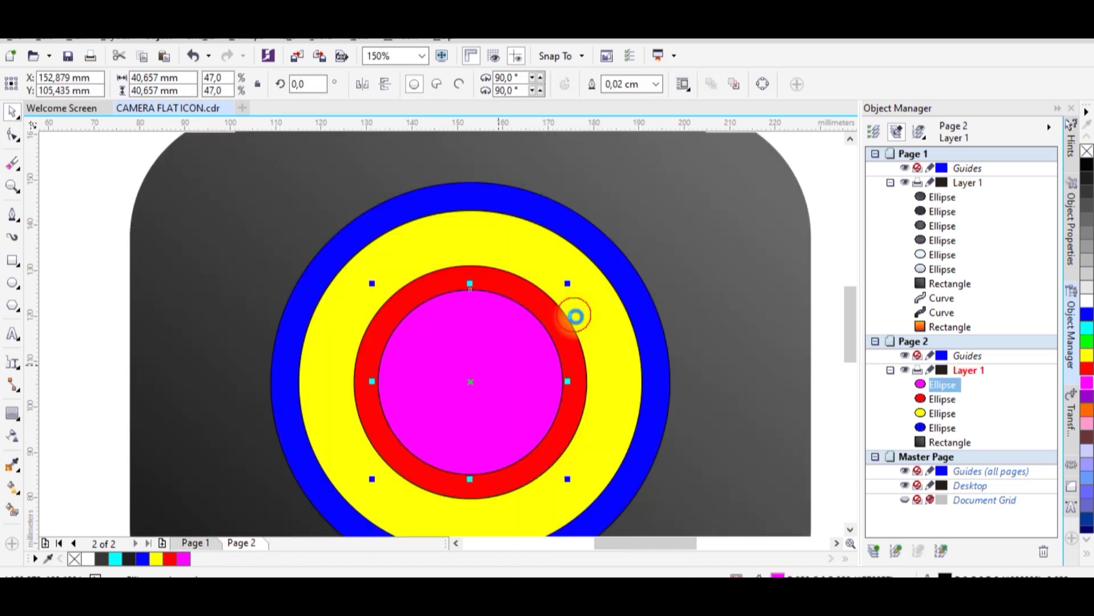
pyautogui.scroll(-2, 533, 259)
pyautogui.click(699, 268)
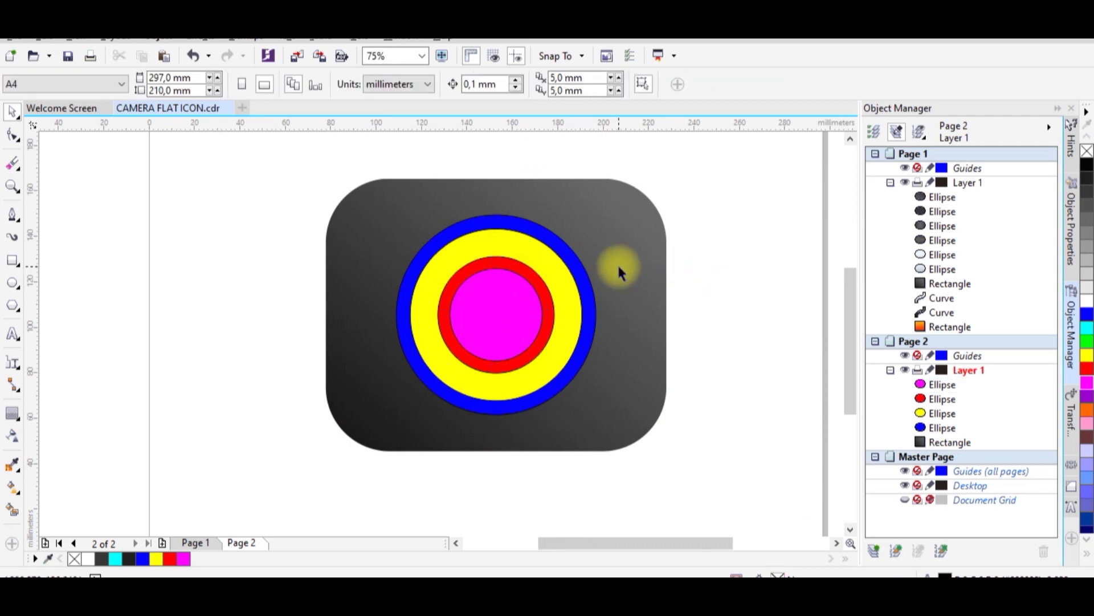
pyautogui.rightClick(712, 275)
pyautogui.click(730, 374)
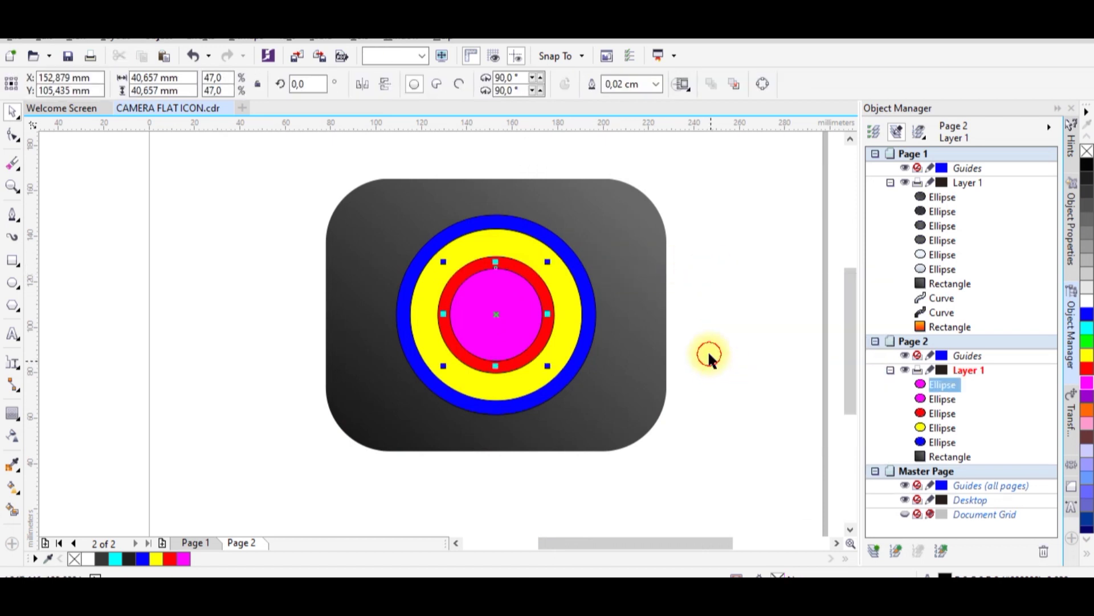
pyautogui.scroll(2, 501, 323)
pyautogui.moveTo(544, 319); pyautogui.dragTo(593, 325)
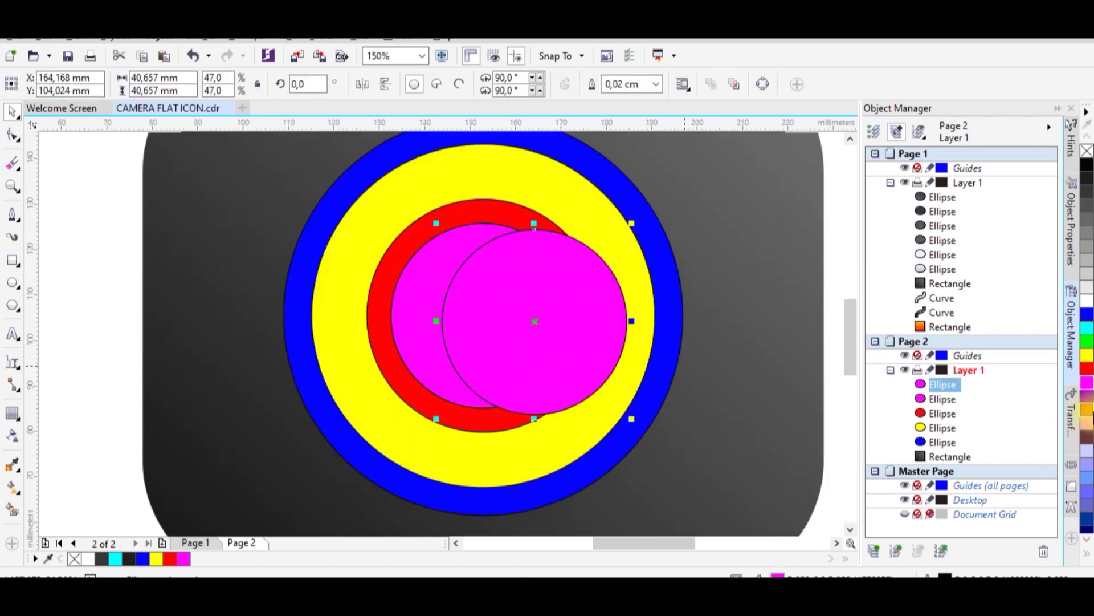
pyautogui.click(1087, 409)
# Step: Scale the orange circle down and centre it on the magenta circle to leave a magenta ring around it
pyautogui.moveTo(629, 231); pyautogui.dragTo(655, 289)
pyautogui.keyDown('shift'); pyautogui.click(528, 251); pyautogui.keyUp('shift')
pyautogui.press('e')
pyautogui.press('c')
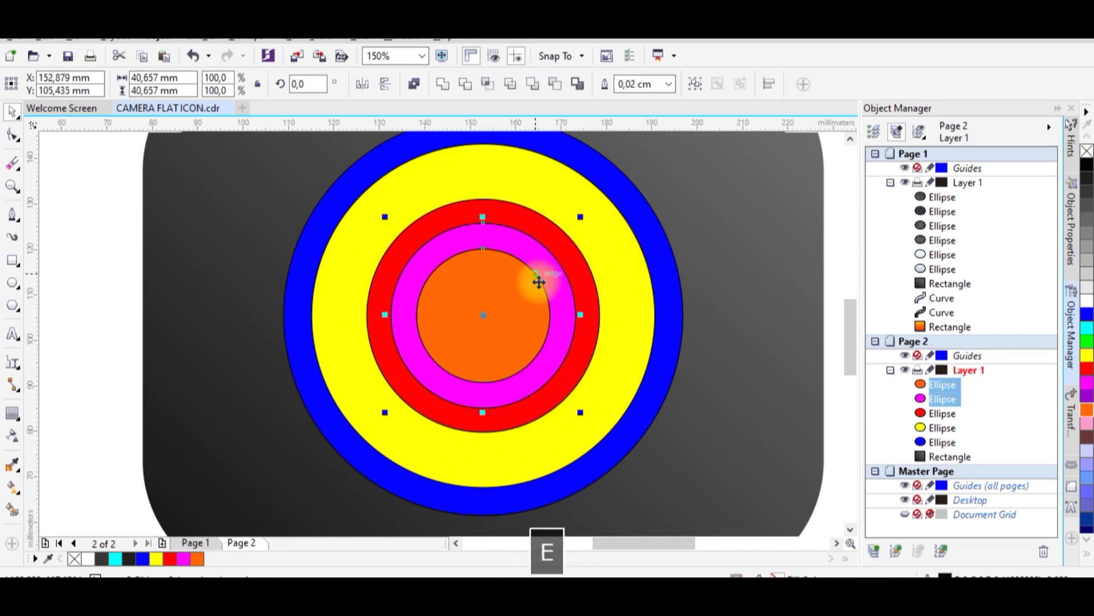
# Step: Compare the five coloured circles on page 2 with the finished lens on page 1, examining the outermost ring of each
pyautogui.scroll(-2, 547, 305)
pyautogui.click(196, 543)
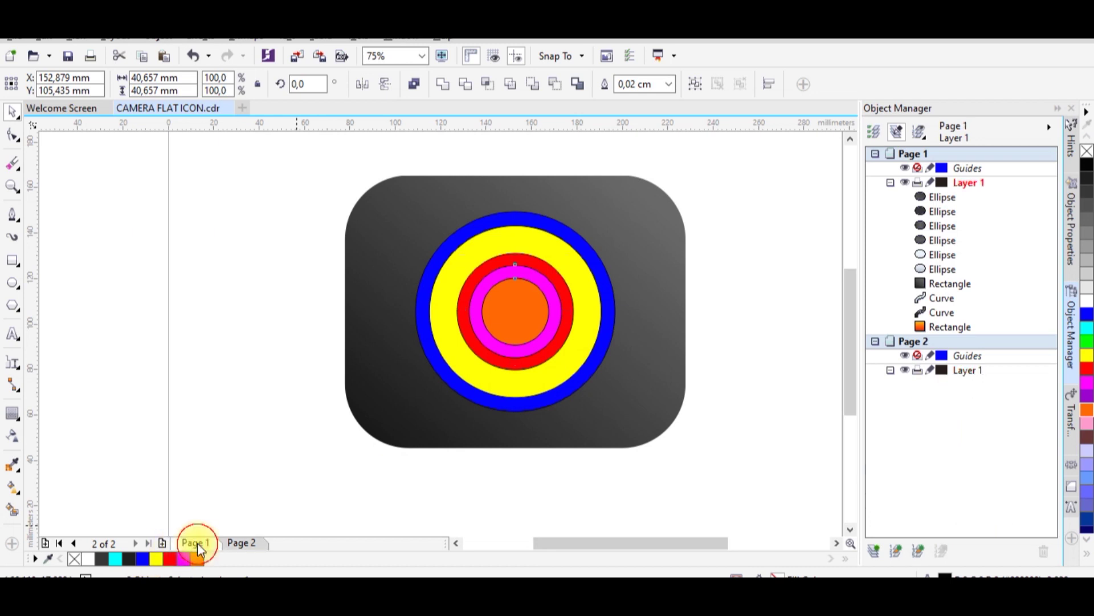
pyautogui.click(244, 540)
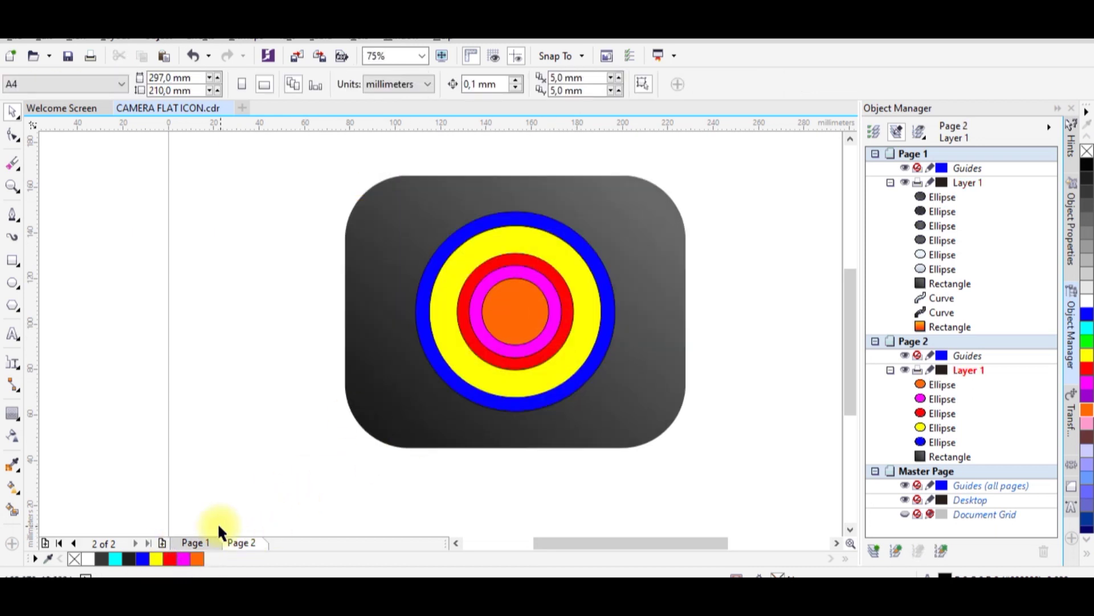
pyautogui.click(207, 543)
pyautogui.click(465, 249)
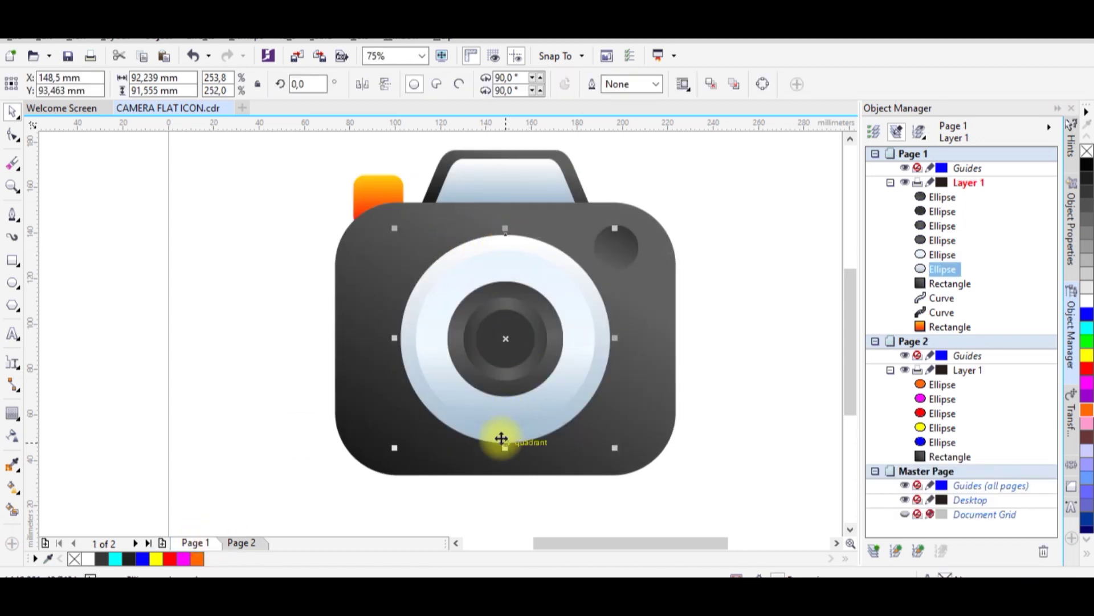
pyautogui.click(240, 543)
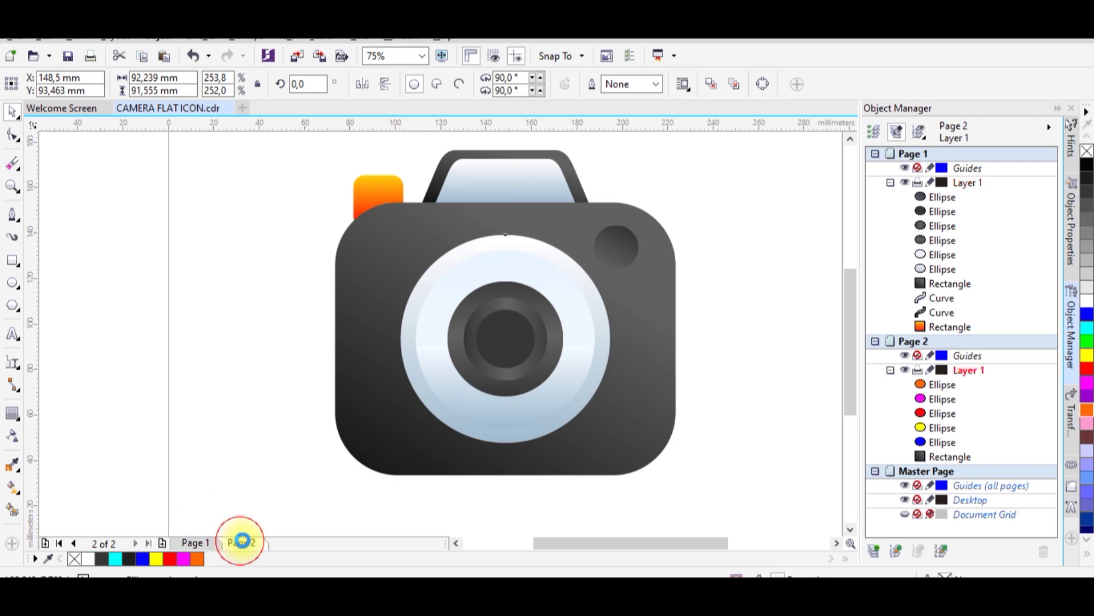
pyautogui.click(502, 401)
pyautogui.scroll(1, 582, 240)
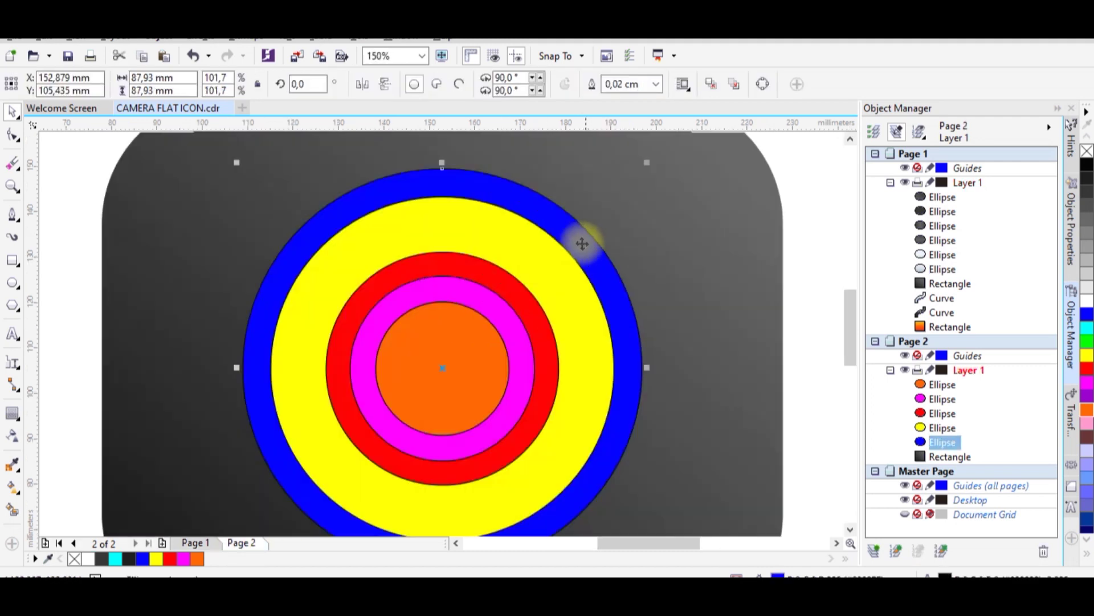
pyautogui.scroll(1, 518, 181)
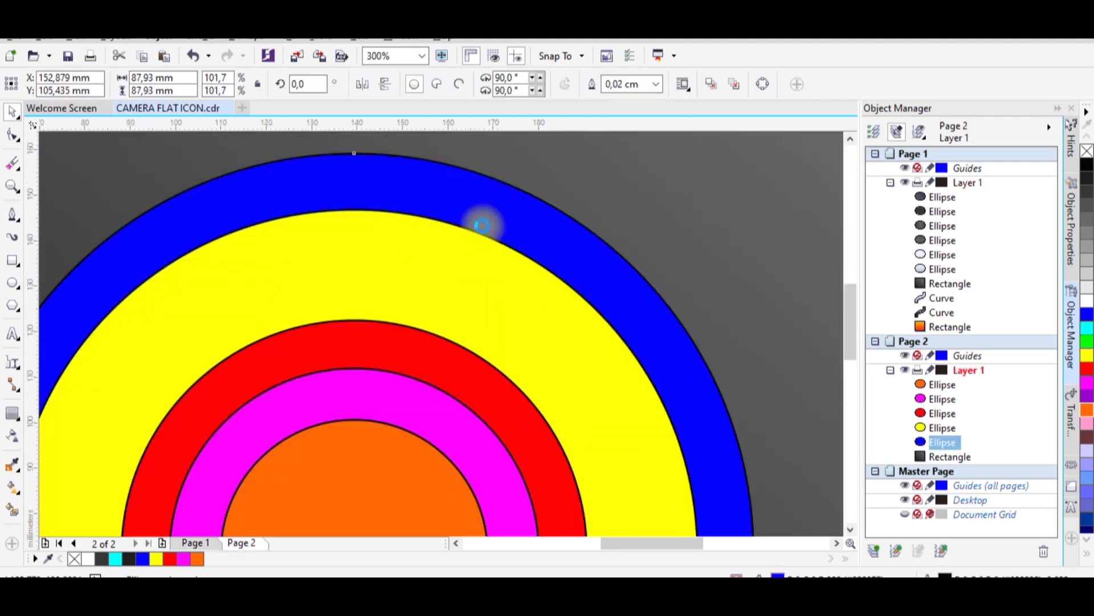
# Step: Remove the outlines from all five concentric lens circles
pyautogui.scroll(-2, 482, 225)
pyautogui.moveTo(440, 352); pyautogui.dragTo(348, 432)
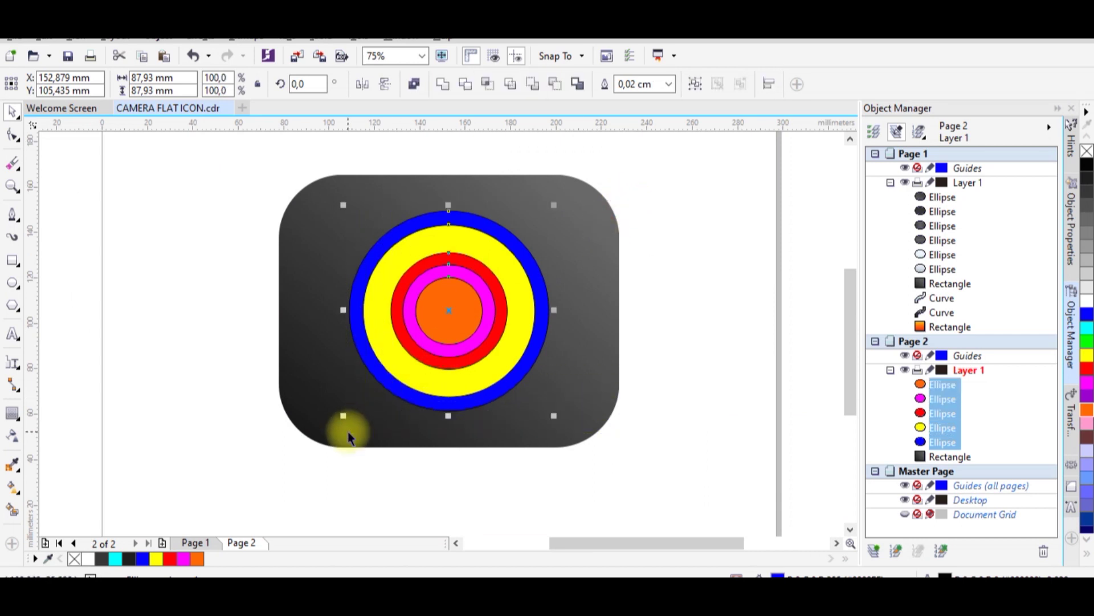
pyautogui.moveTo(301, 479); pyautogui.dragTo(592, 188)
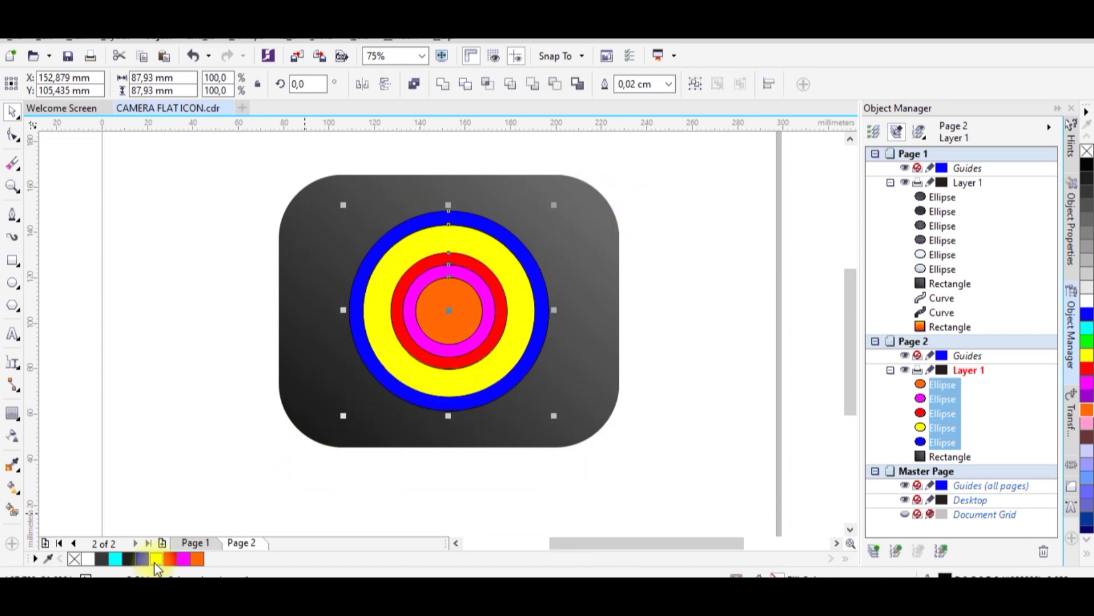
pyautogui.rightClick(74, 559)
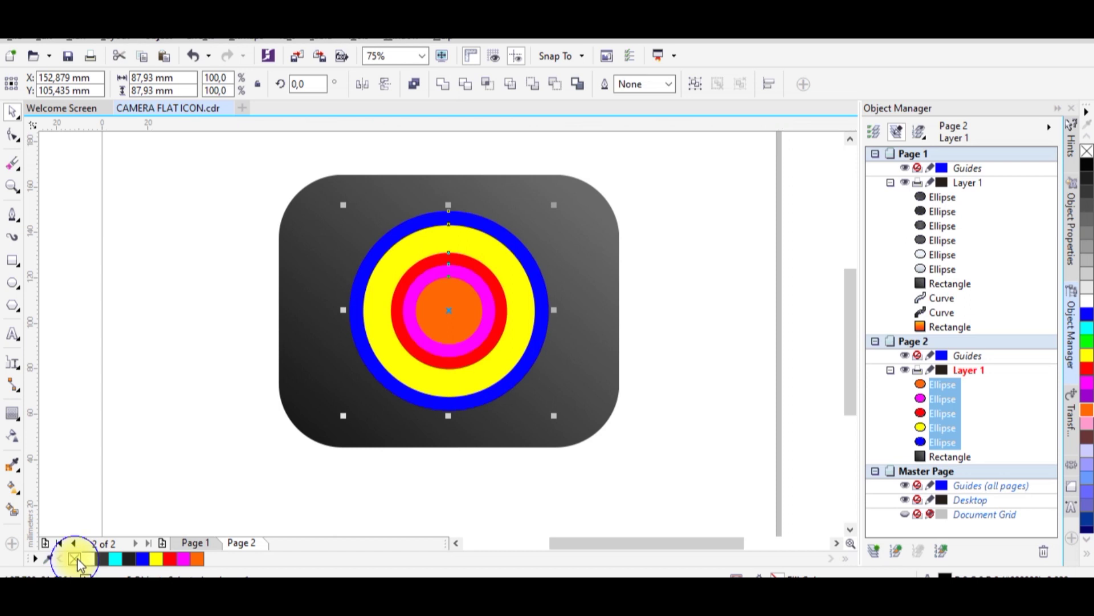
pyautogui.press('Escape')
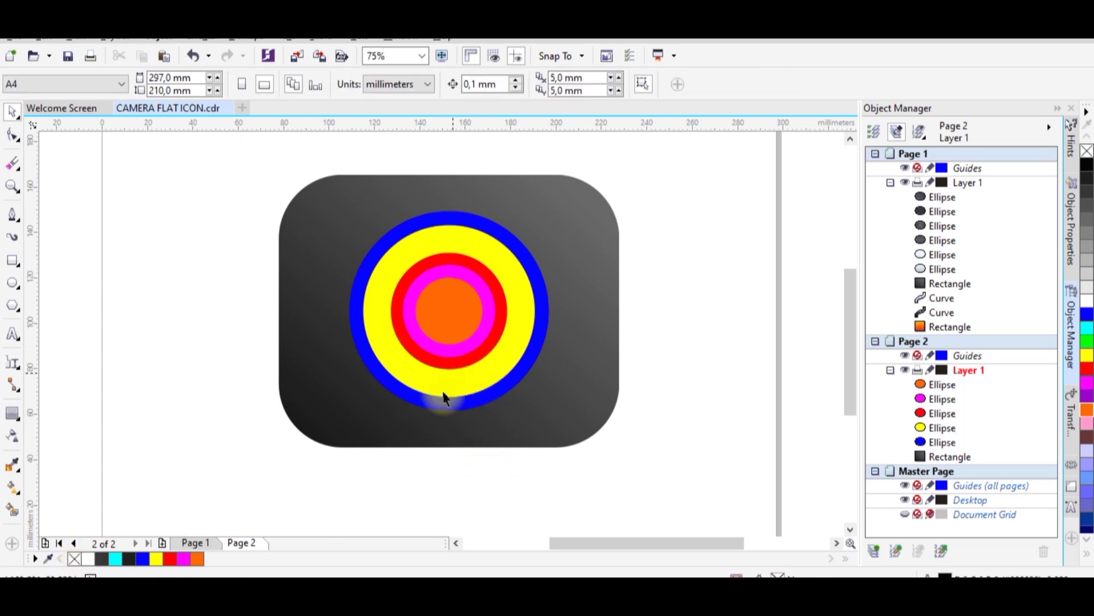
# Step: Apply a vertical linear gradient to the outer blue circle, running from blue at its lower edge to white at its upper edge
pyautogui.click(449, 408)
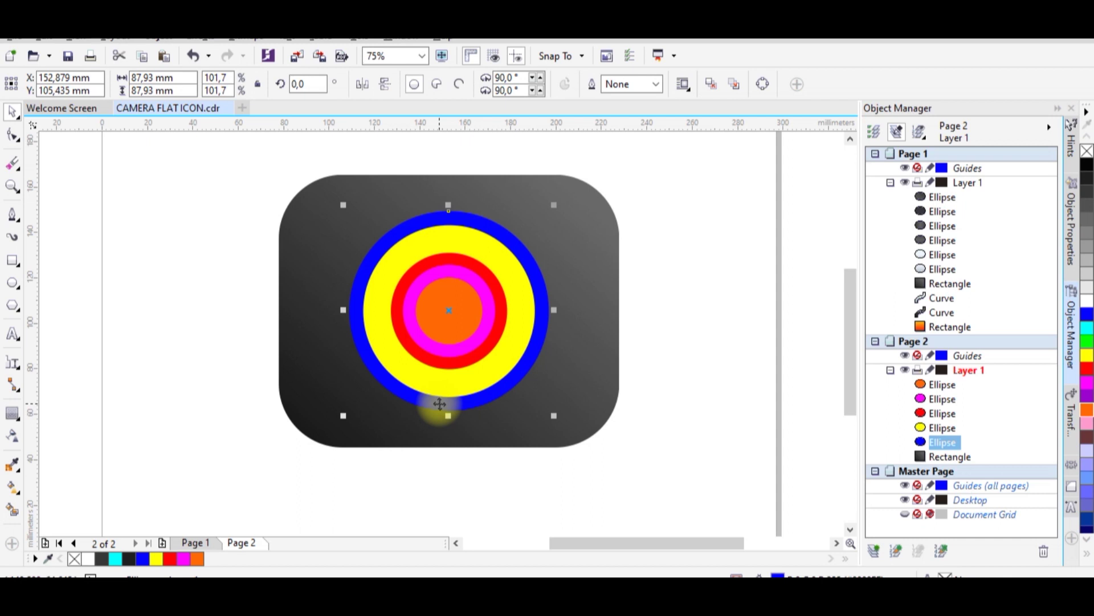
pyautogui.click(12, 487)
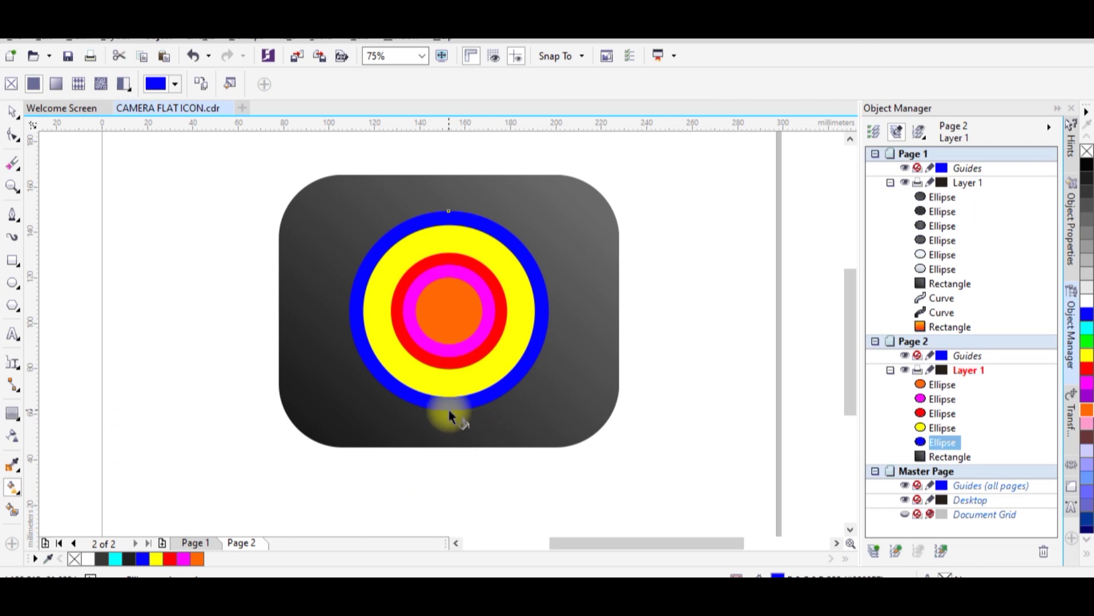
pyautogui.moveTo(449, 409); pyautogui.dragTo(451, 217)
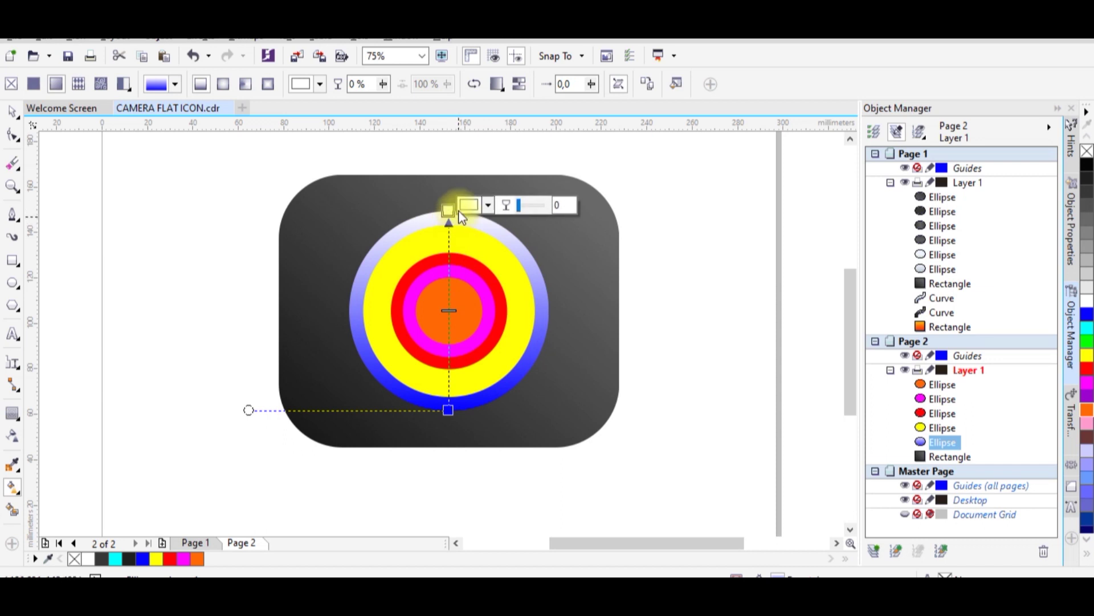
# Step: Change the gradient's blue end to a pale blue of about RGB 183, 193, 247 and compare the ring with page 1
pyautogui.click(448, 410)
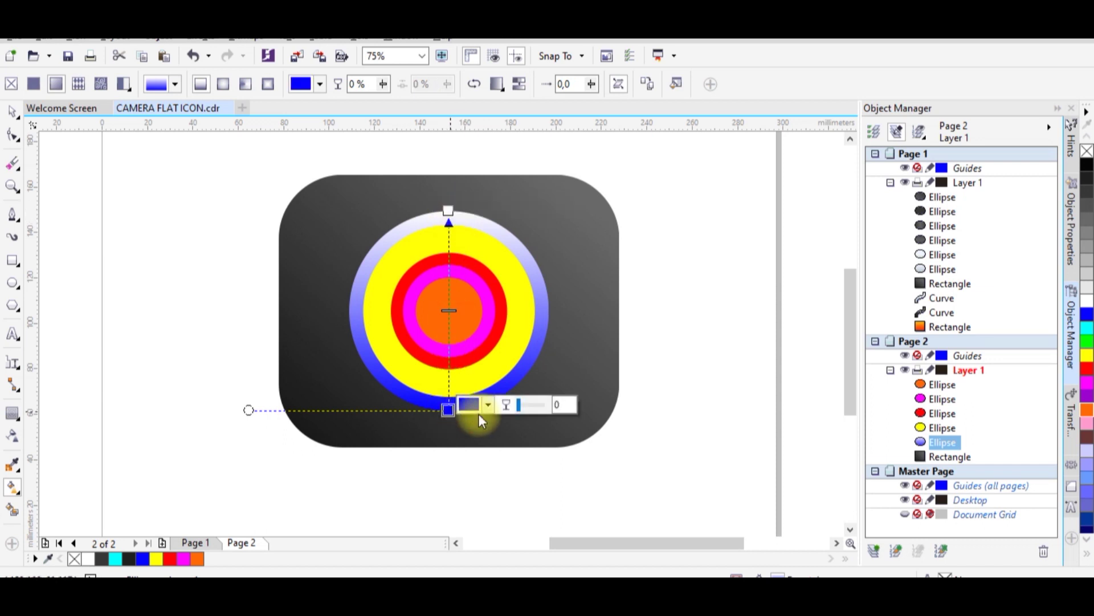
pyautogui.click(489, 406)
pyautogui.click(502, 285)
pyautogui.moveTo(501, 283); pyautogui.dragTo(493, 278)
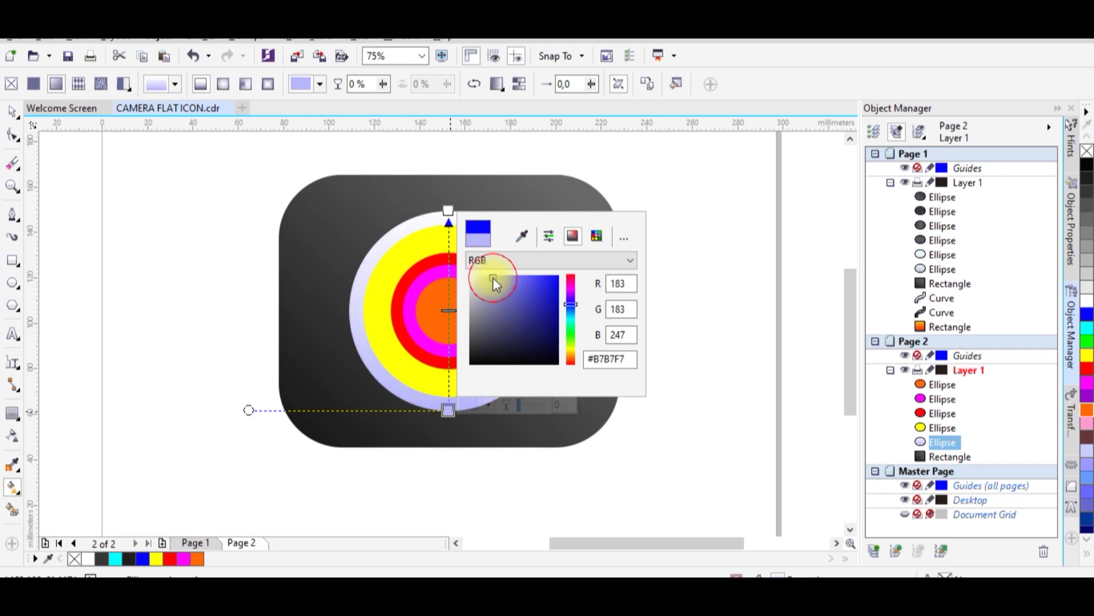
pyautogui.click(570, 306)
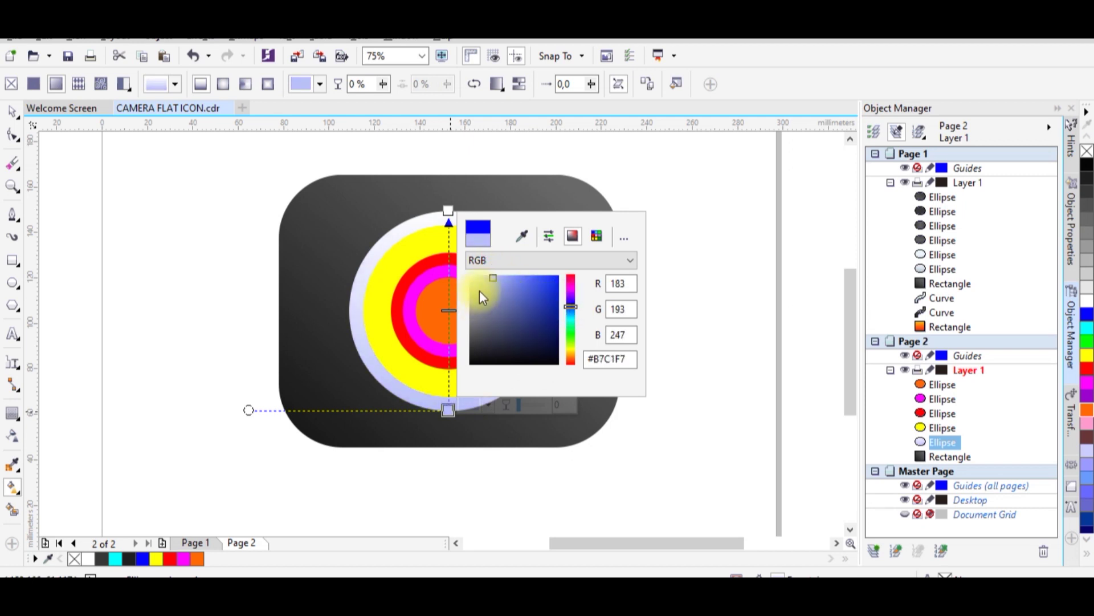
pyautogui.moveTo(494, 289); pyautogui.dragTo(494, 278)
pyautogui.click(691, 264)
pyautogui.click(199, 542)
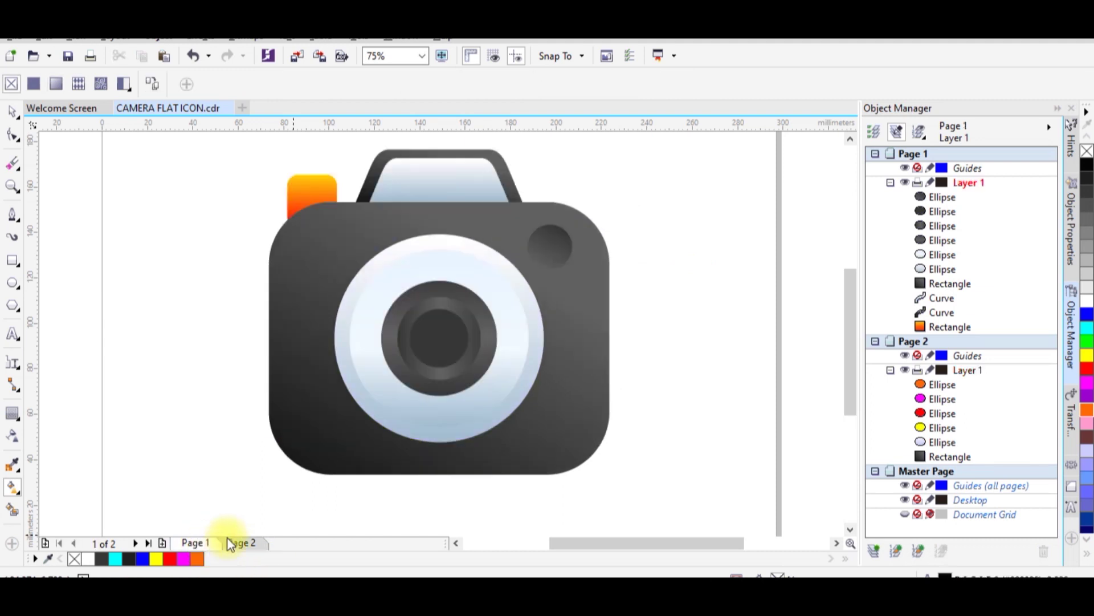
pyautogui.click(249, 541)
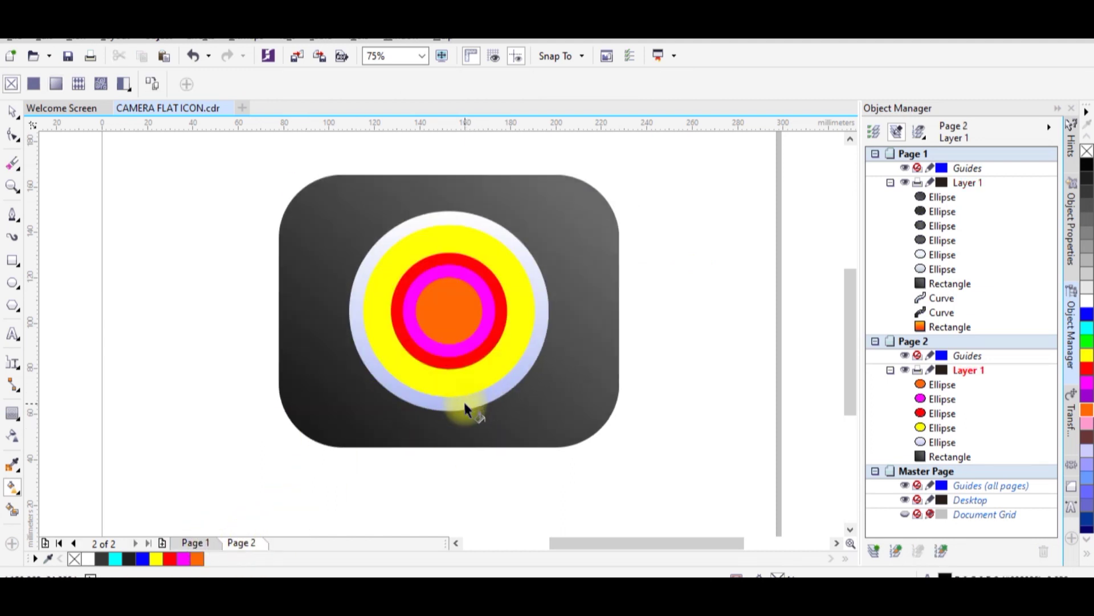
# Step: Set the lower end of the outer ring's gradient to a blue of RGB 140, 182, 219 and compare the ring with page 1
pyautogui.click(467, 403)
pyautogui.click(468, 404)
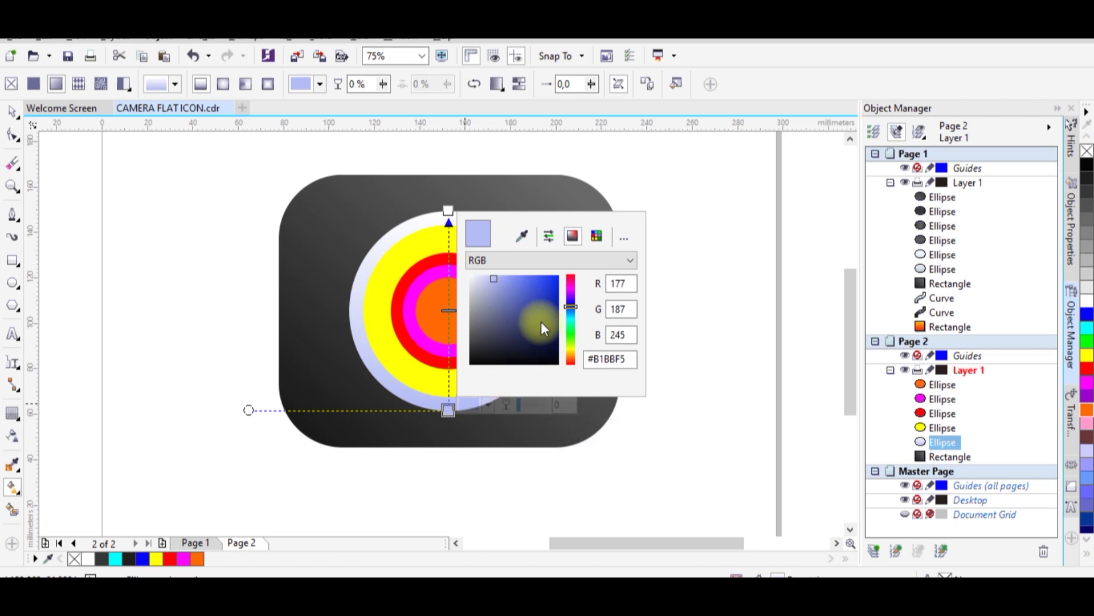
pyautogui.moveTo(569, 317); pyautogui.dragTo(570, 312)
pyautogui.moveTo(493, 282)
pyautogui.mouseDown()
pyautogui.moveTo(496, 296)
pyautogui.moveTo(516, 297)
pyautogui.mouseUp()
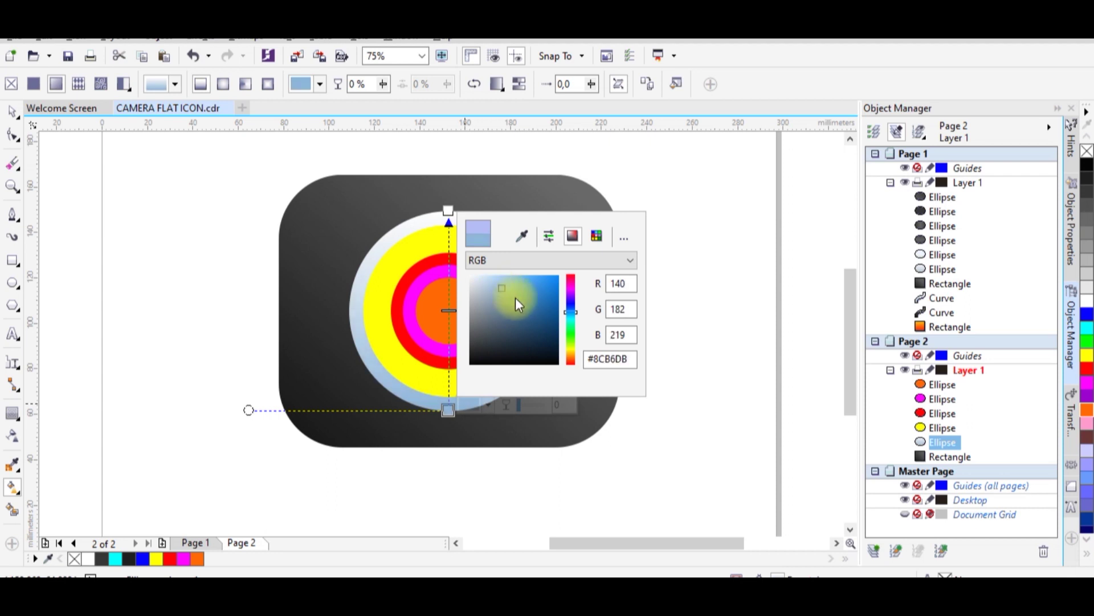
pyautogui.click(12, 111)
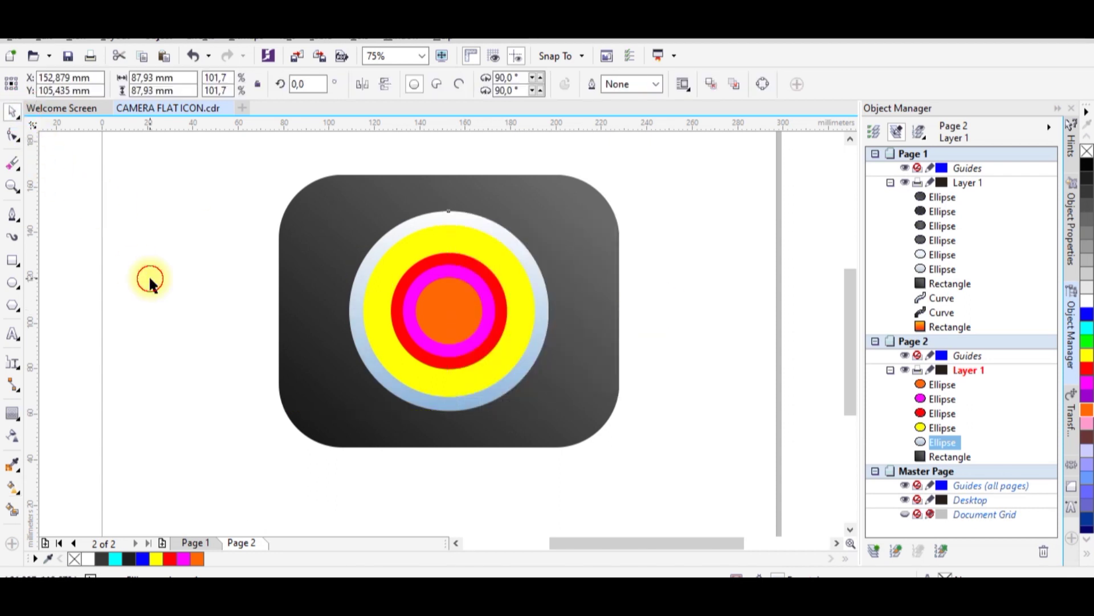
pyautogui.click(149, 275)
pyautogui.click(194, 542)
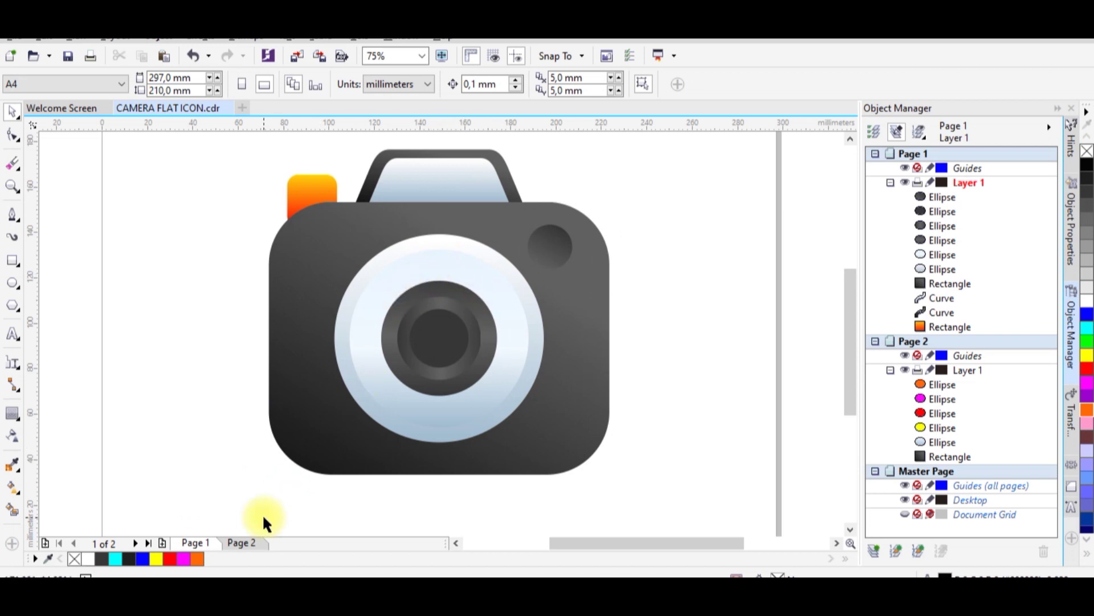
pyautogui.click(251, 543)
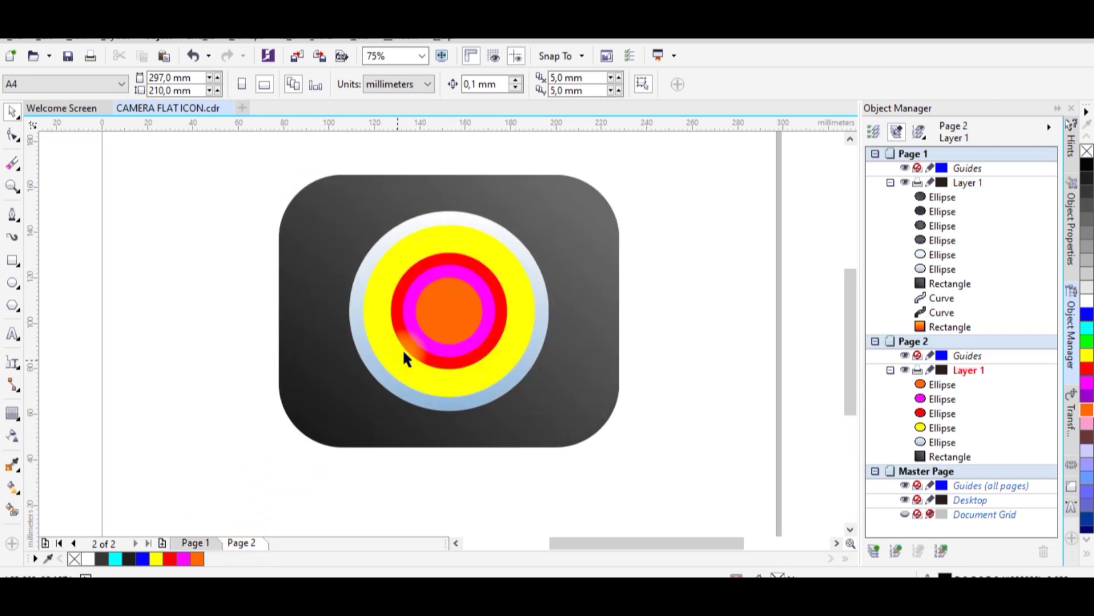
# Step: Copy the outer ring's gradient fill to the yellow circle
pyautogui.scroll(2, 419, 234)
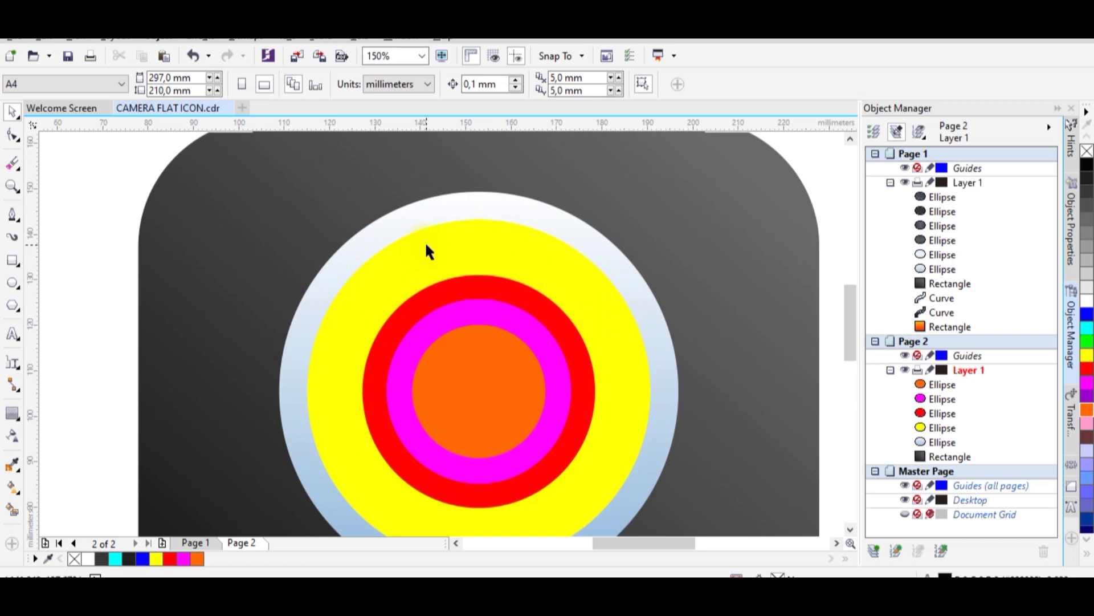
pyautogui.click(353, 291)
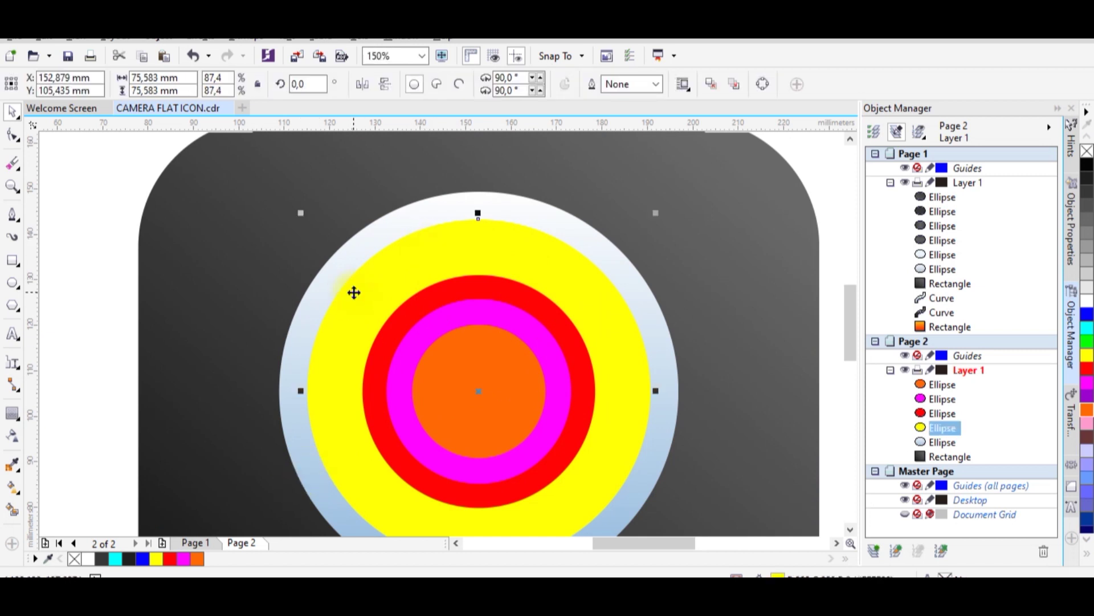
pyautogui.click(12, 499)
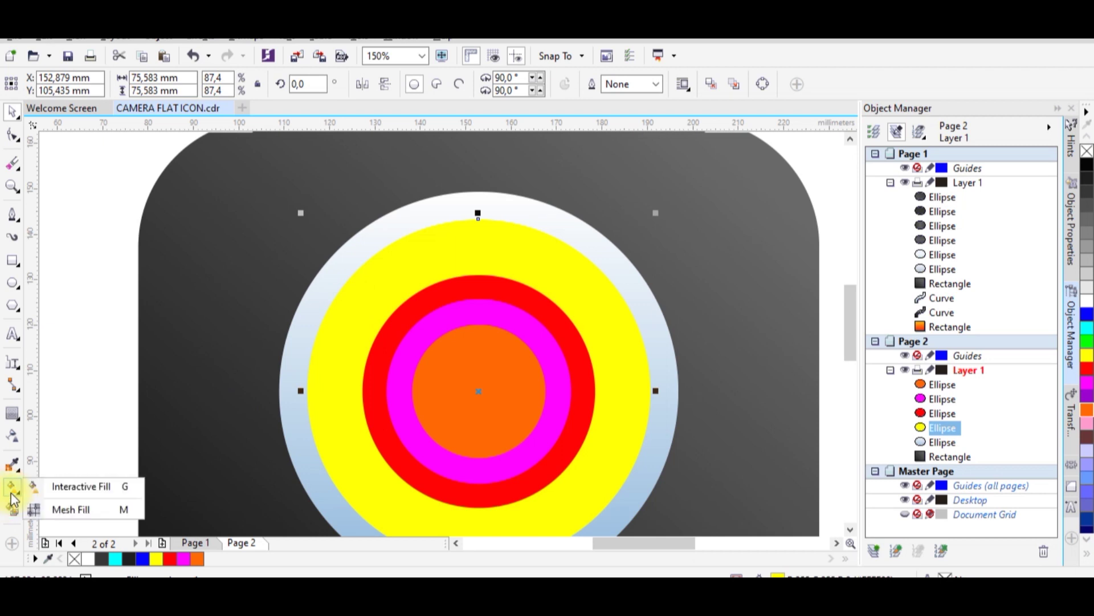
pyautogui.click(69, 486)
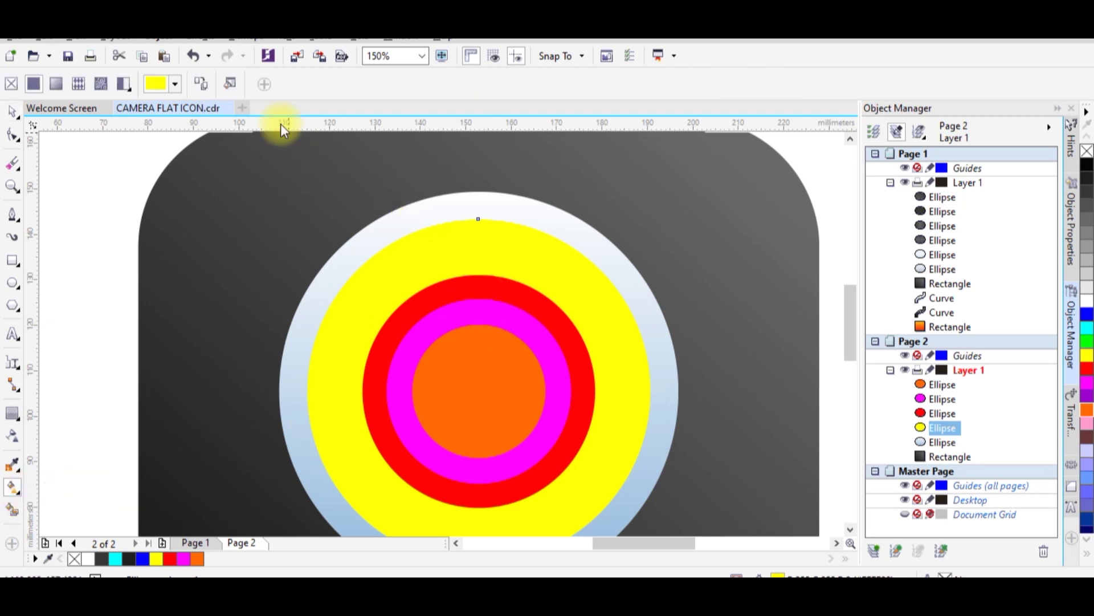
pyautogui.click(203, 86)
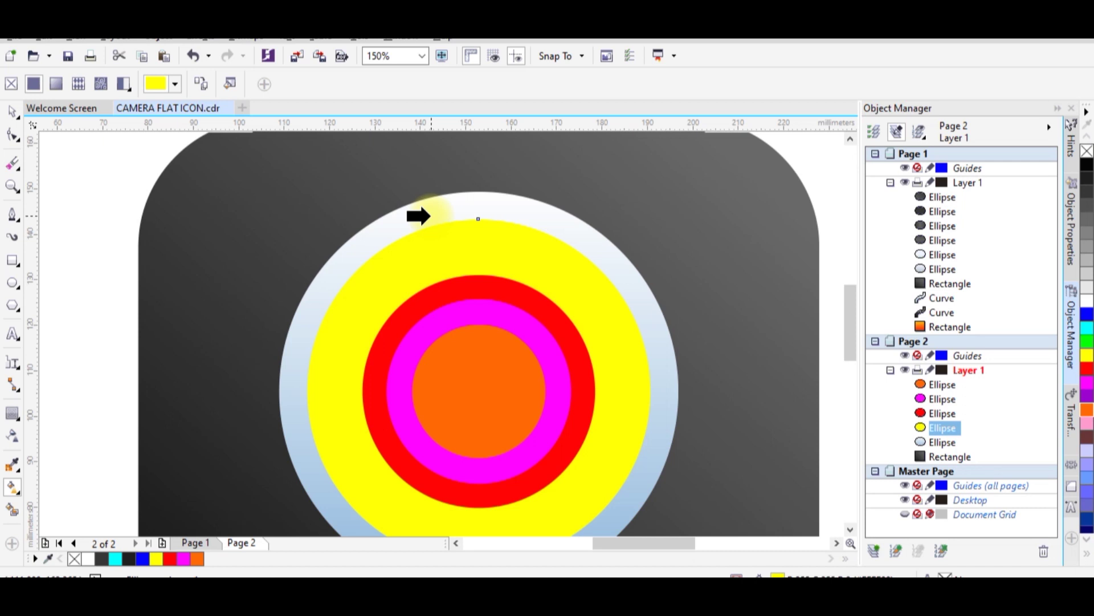
pyautogui.click(430, 215)
pyautogui.scroll(-2, 528, 285)
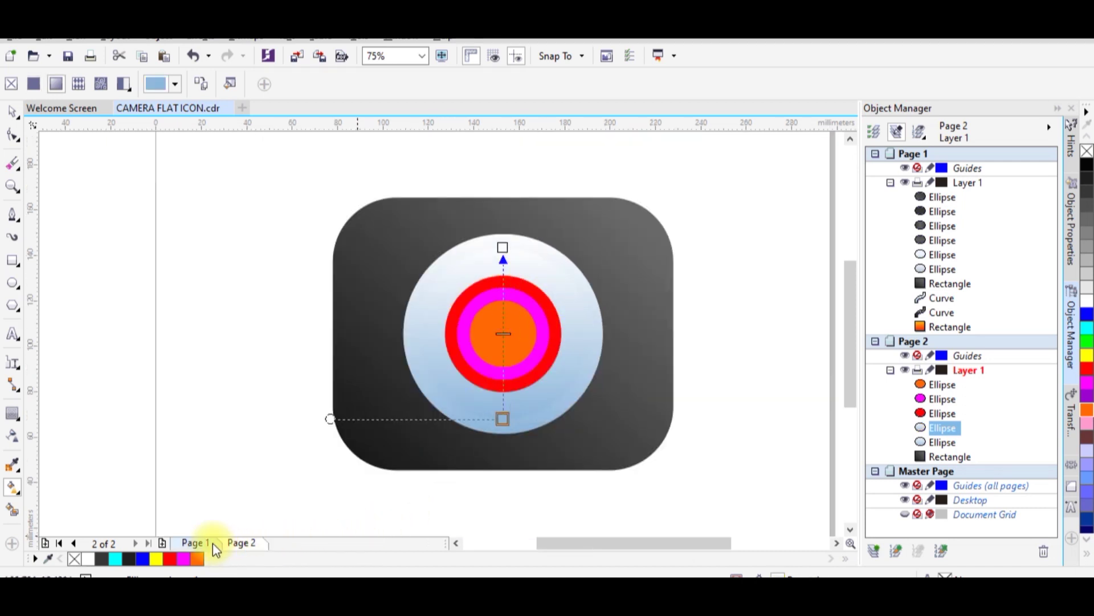
# Step: After checking the lens on page 1, add a 47% colour stop of RGB 227, 241, 255 to the second ring's gradient on page 2
pyautogui.click(193, 544)
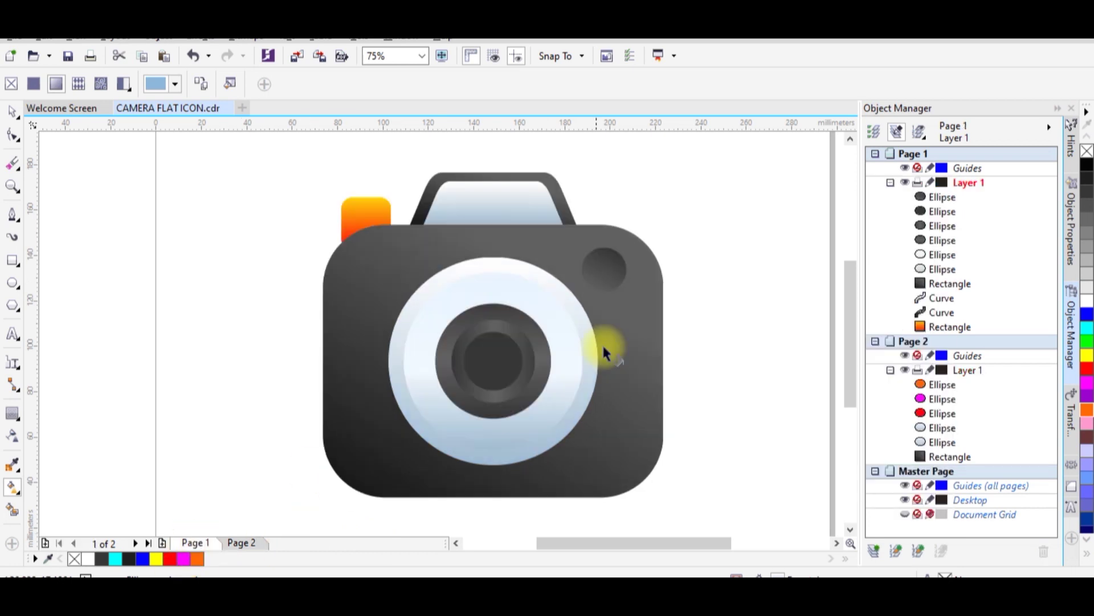
pyautogui.scroll(2, 510, 373)
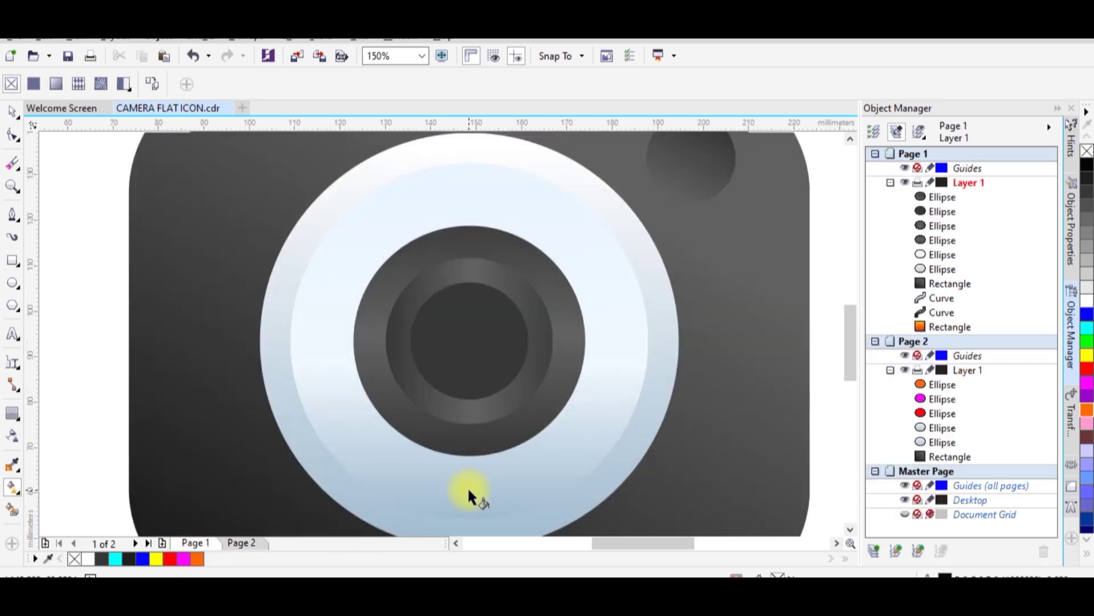
pyautogui.click(258, 546)
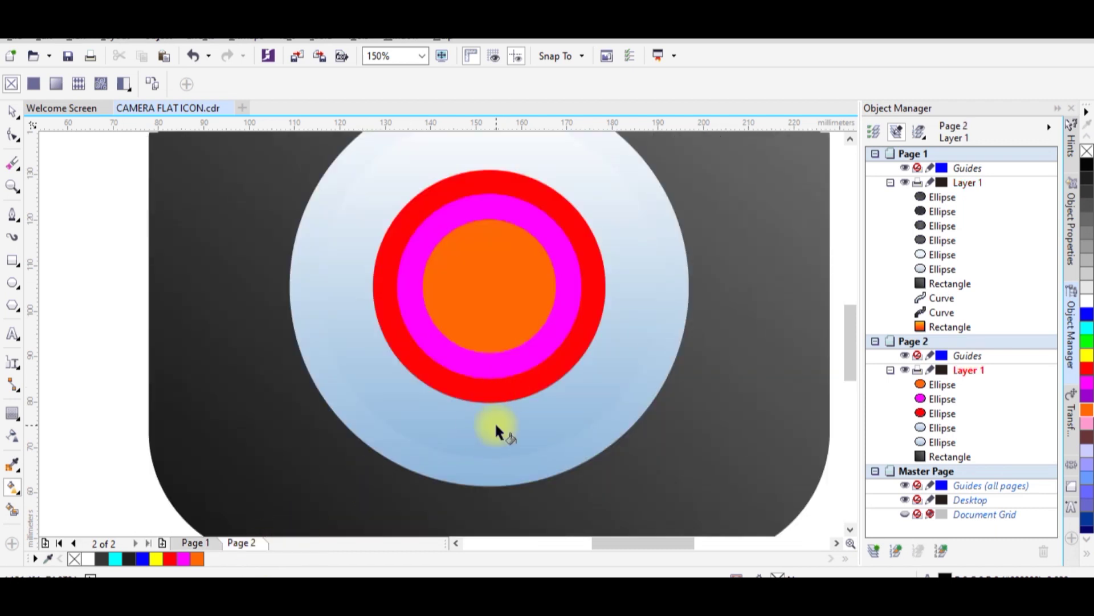
pyautogui.click(482, 435)
pyautogui.scroll(-2, 473, 399)
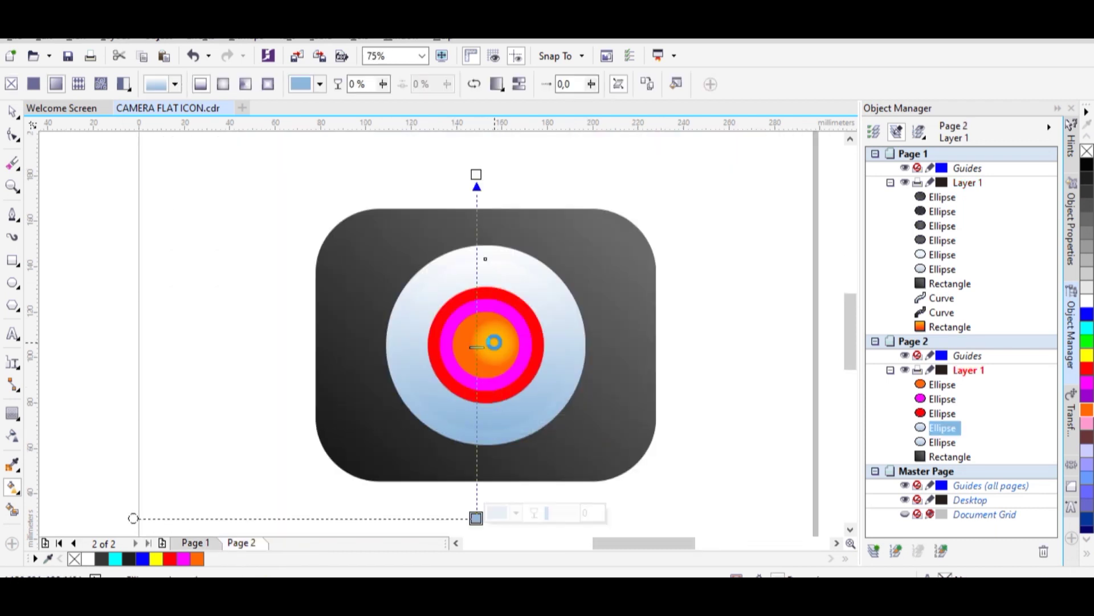
pyautogui.scroll(2, 496, 341)
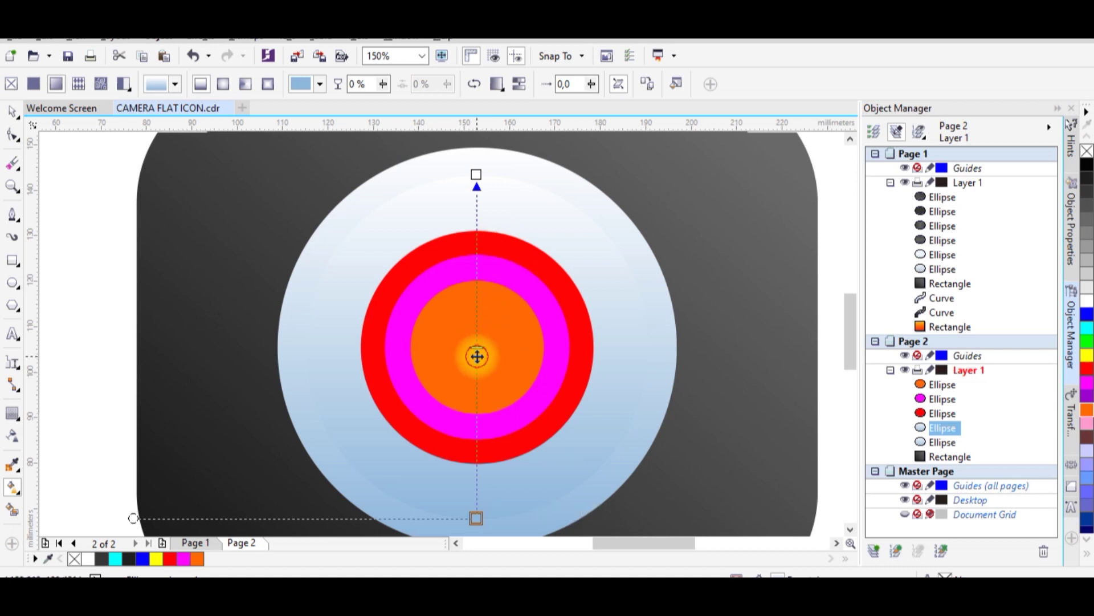
pyautogui.click(478, 357)
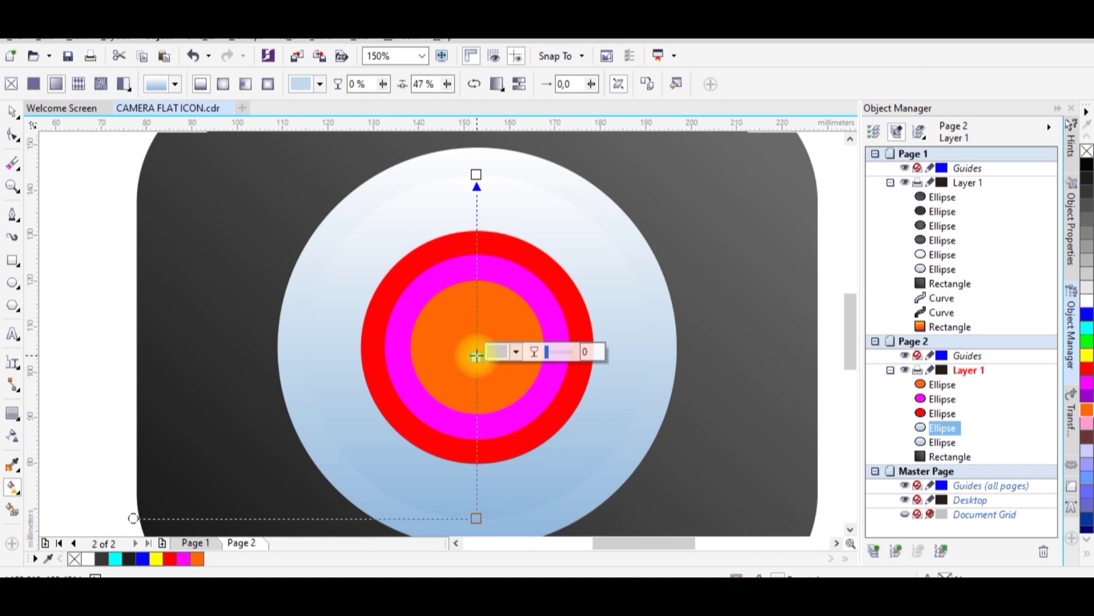
pyautogui.click(516, 352)
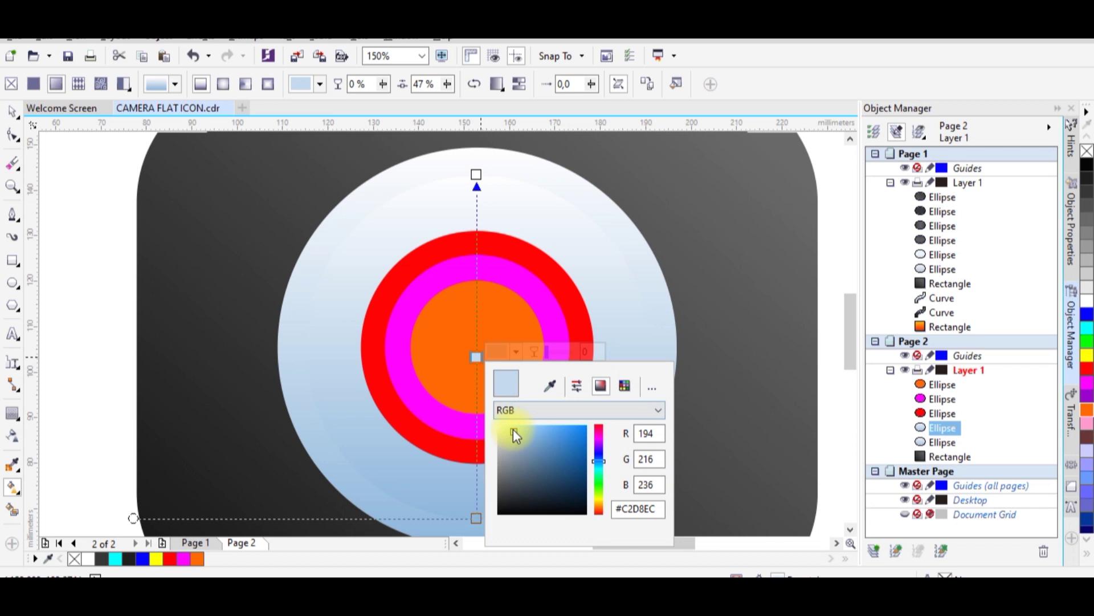
pyautogui.click(513, 428)
pyautogui.click(507, 424)
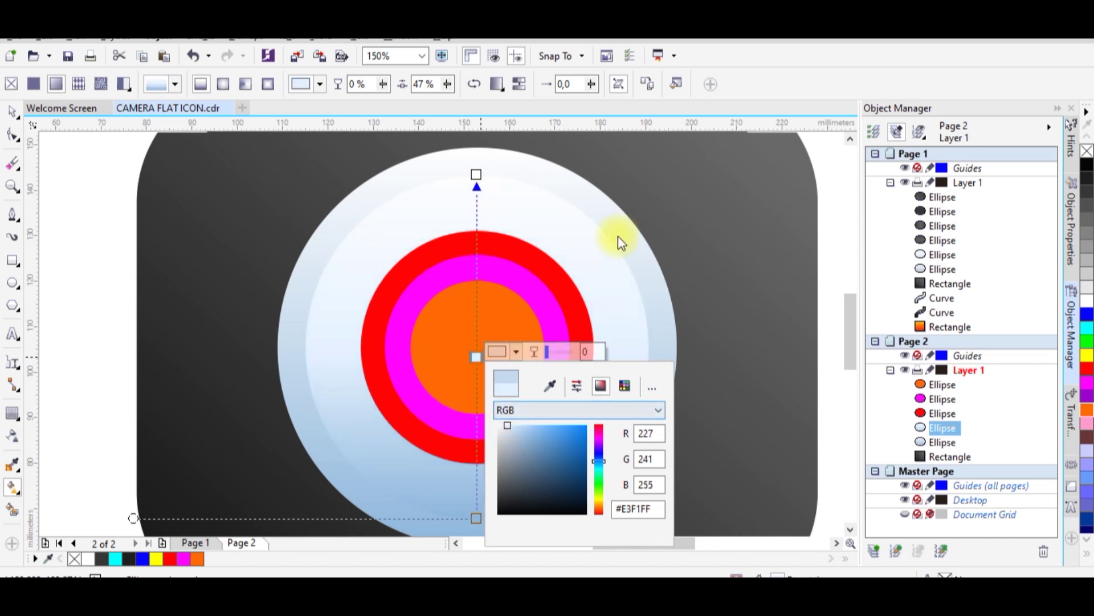
pyautogui.scroll(-2, 502, 339)
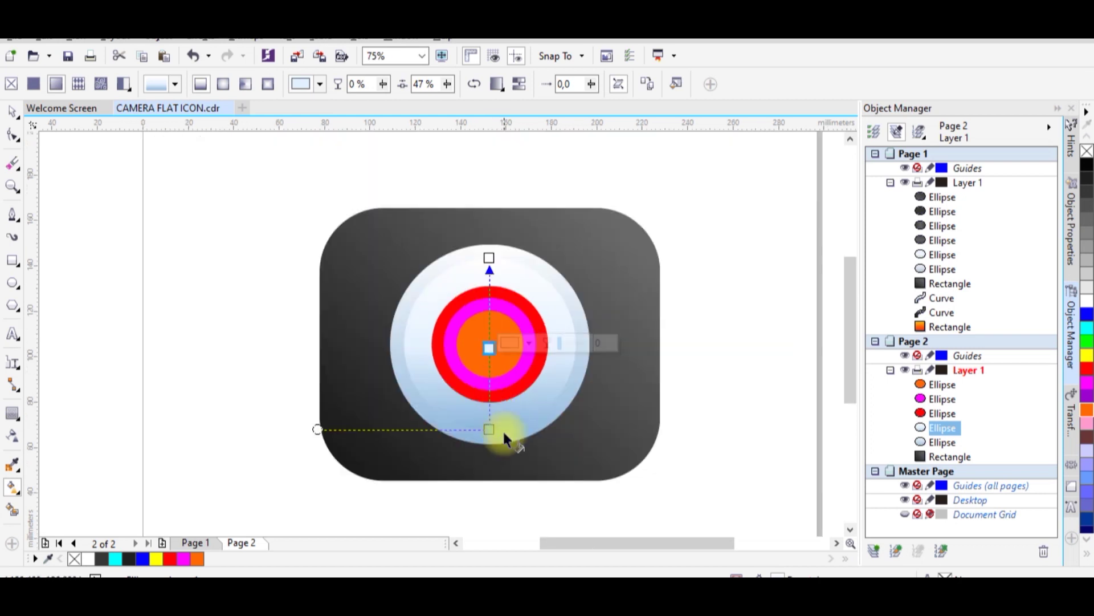
# Step: Set the lower end of the second ring's gradient to RGB 159, 194, 224 and deselect the ring
pyautogui.click(488, 430)
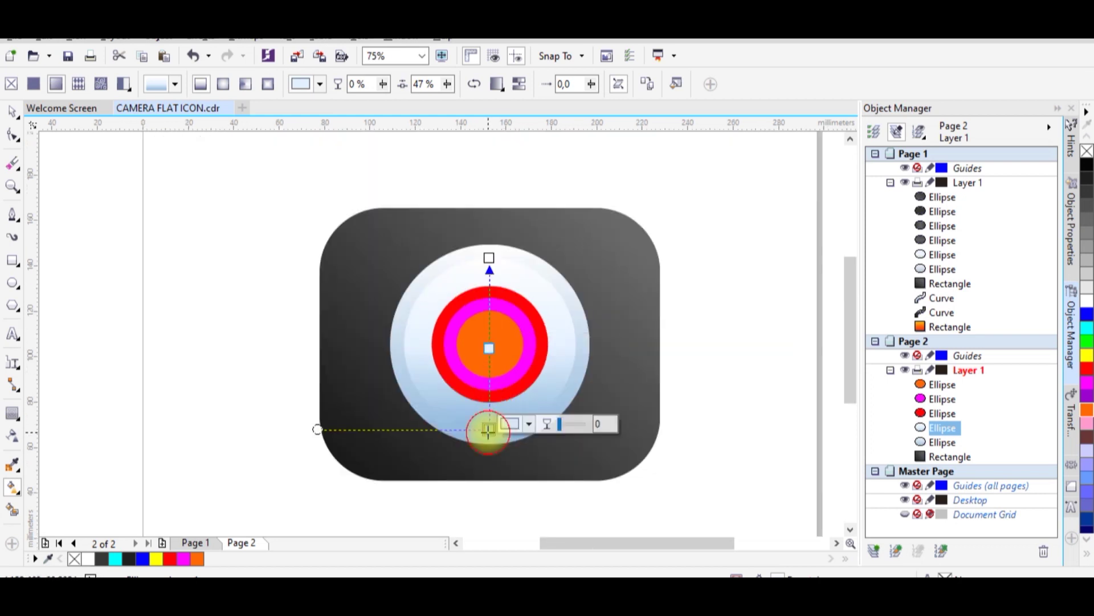
pyautogui.click(523, 428)
pyautogui.click(534, 302)
pyautogui.moveTo(534, 302); pyautogui.dragTo(534, 303)
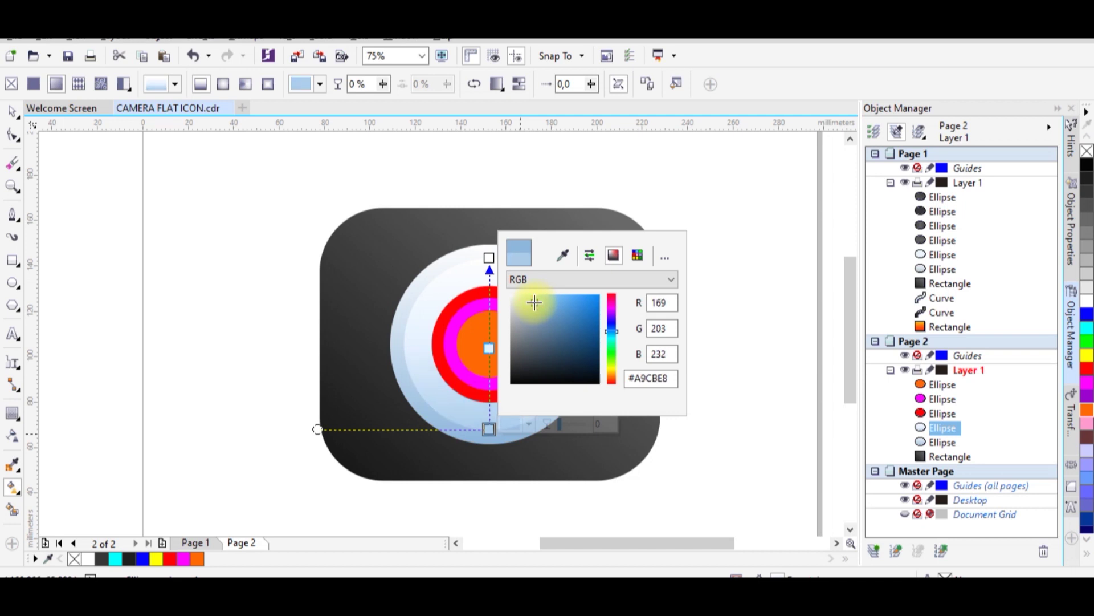
pyautogui.click(534, 306)
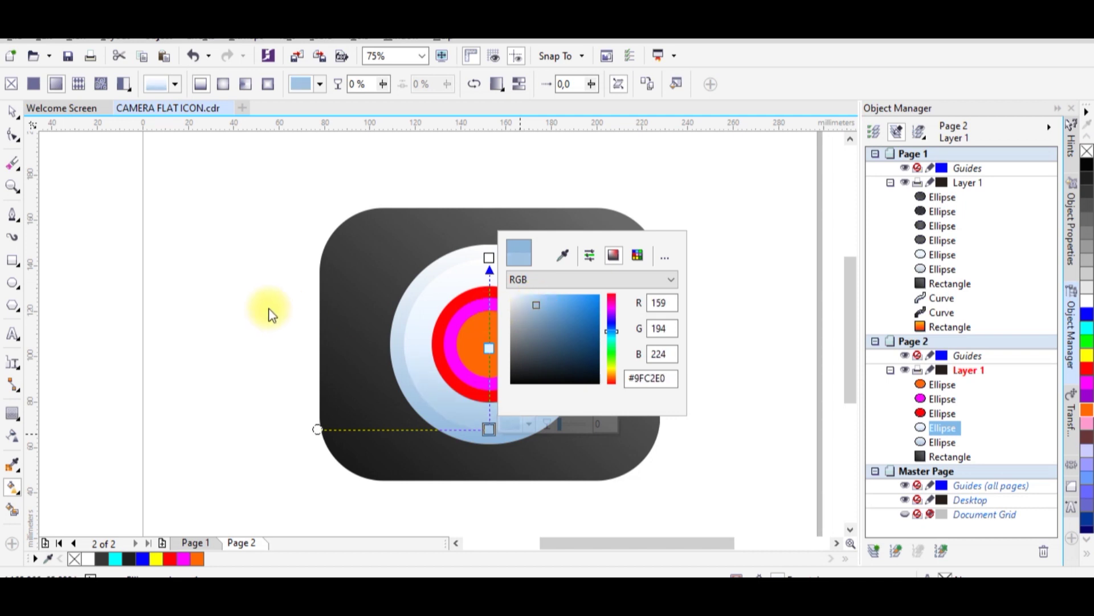
pyautogui.click(12, 111)
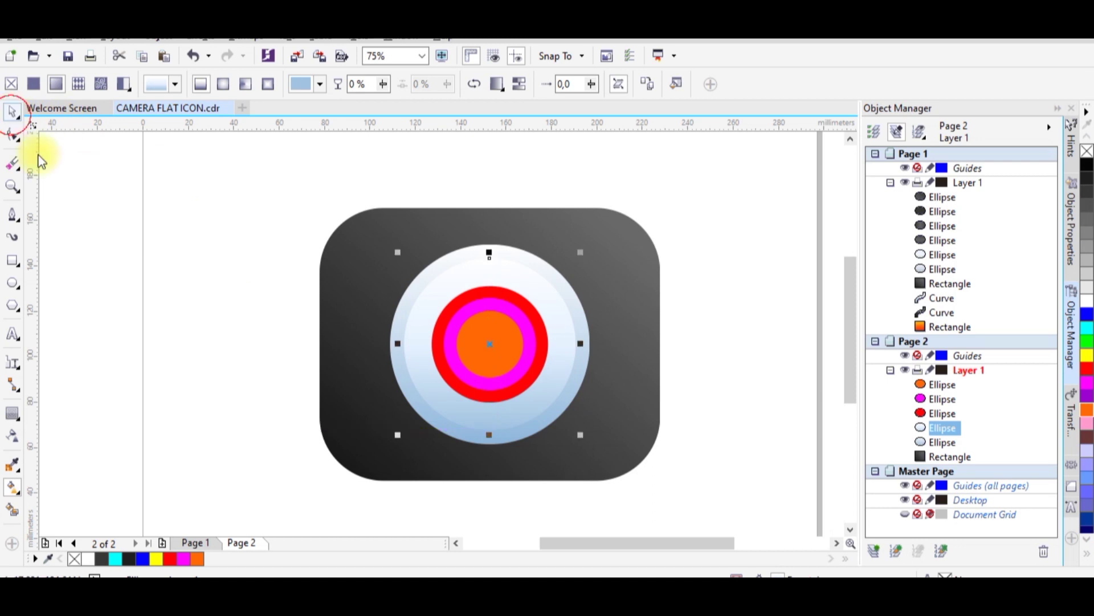
pyautogui.click(132, 185)
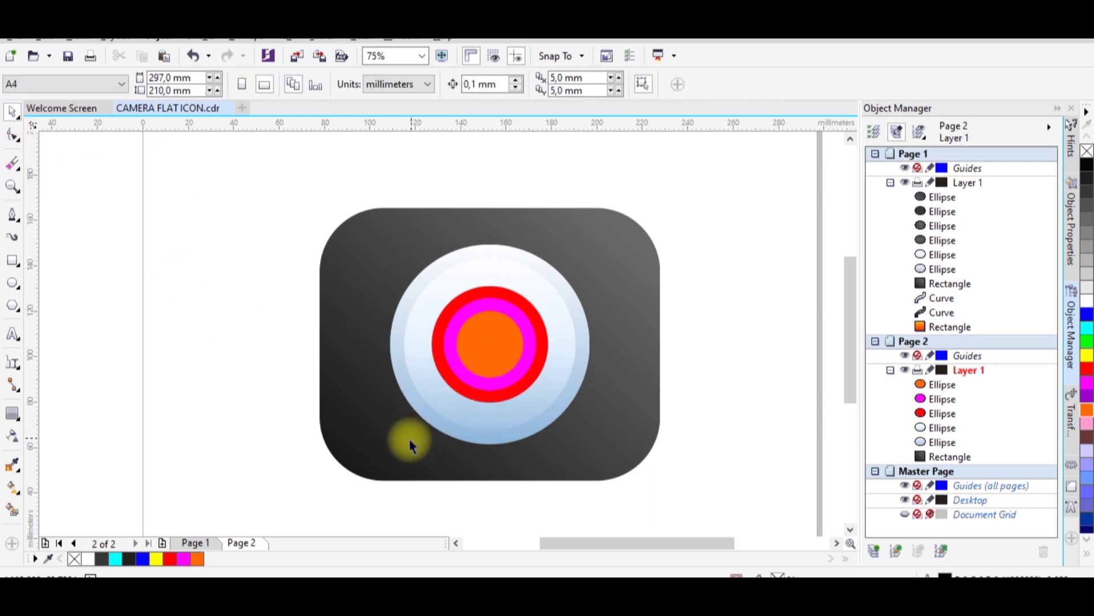
# Step: Check the dark ring on page 1, then give the red circle on page 2 a vertical linear gradient with a black upper end
pyautogui.click(200, 543)
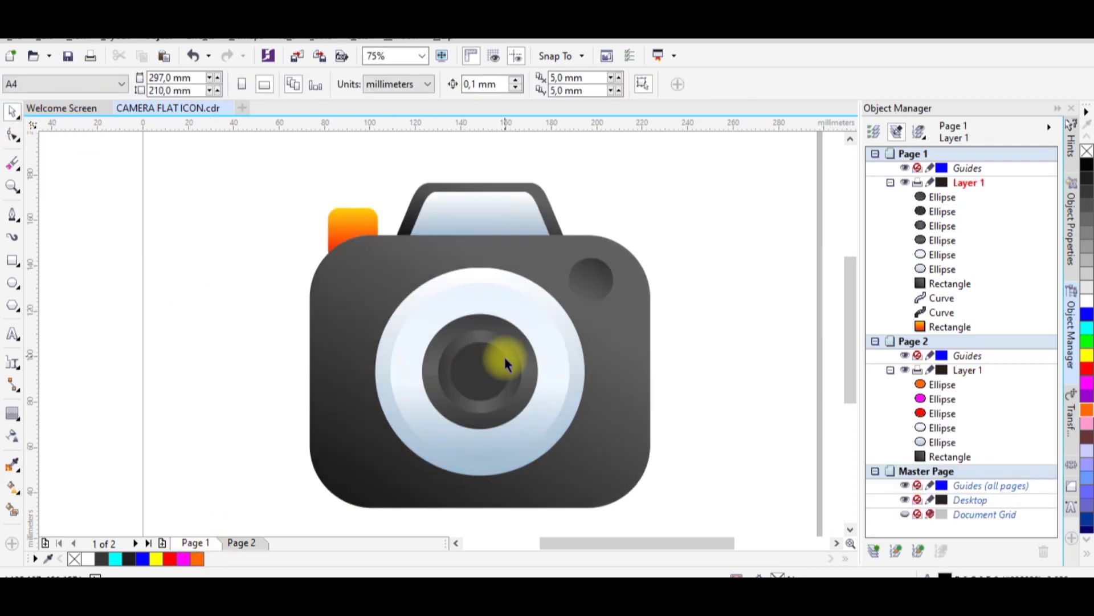
pyautogui.scroll(1, 507, 387)
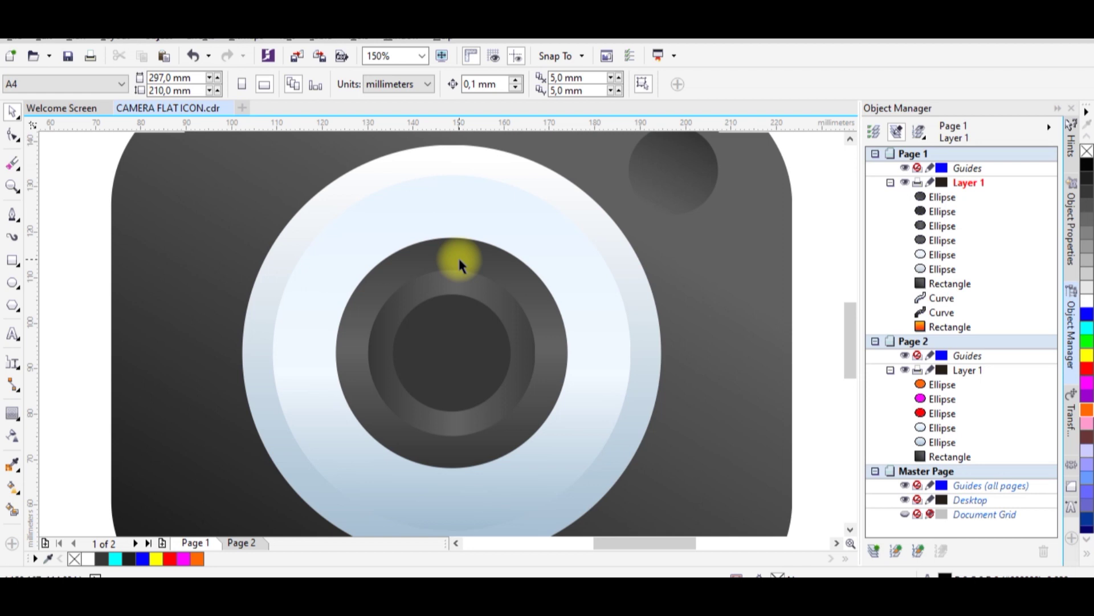
pyautogui.click(242, 543)
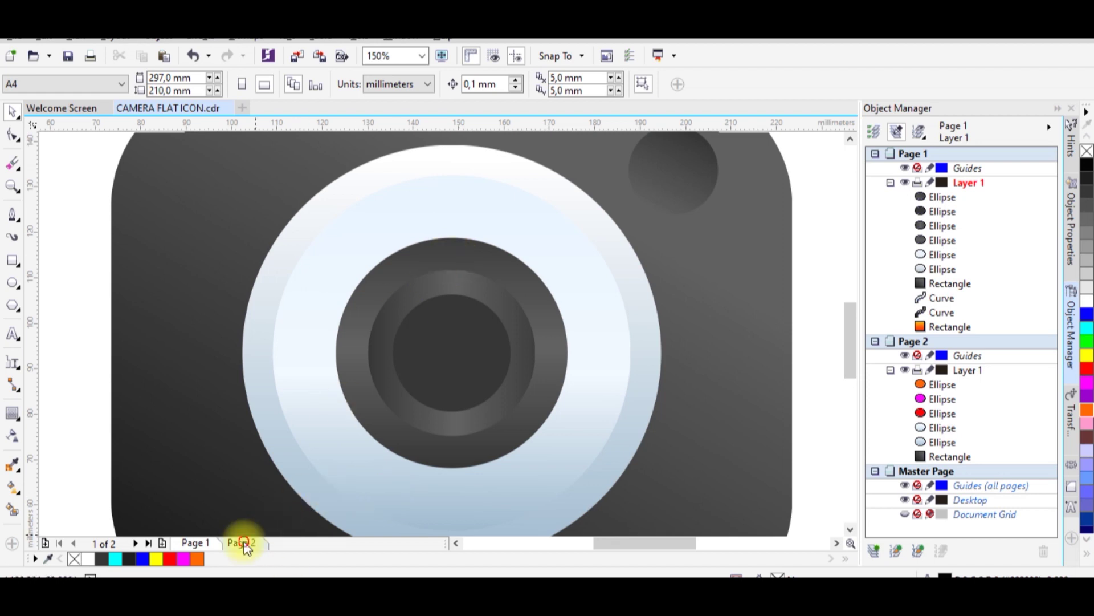
pyautogui.click(467, 408)
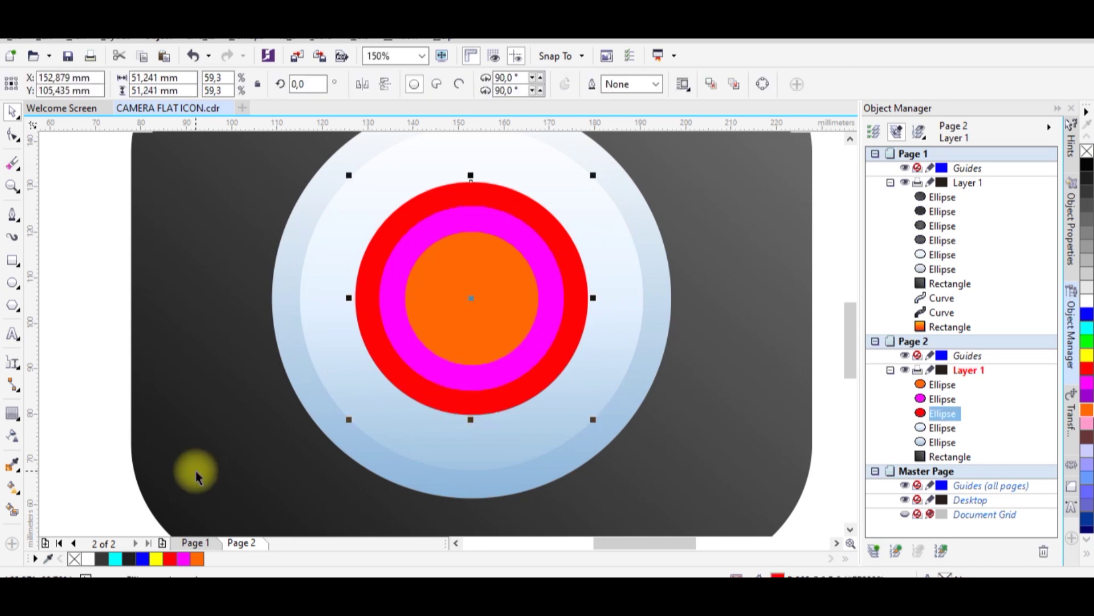
pyautogui.click(14, 489)
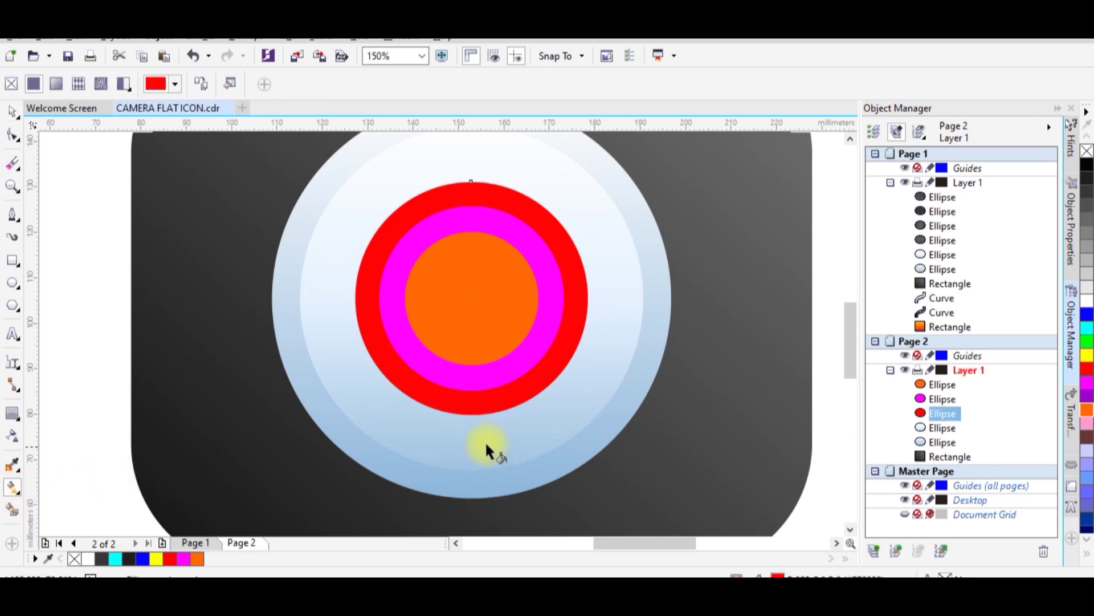
pyautogui.moveTo(466, 410); pyautogui.dragTo(471, 180)
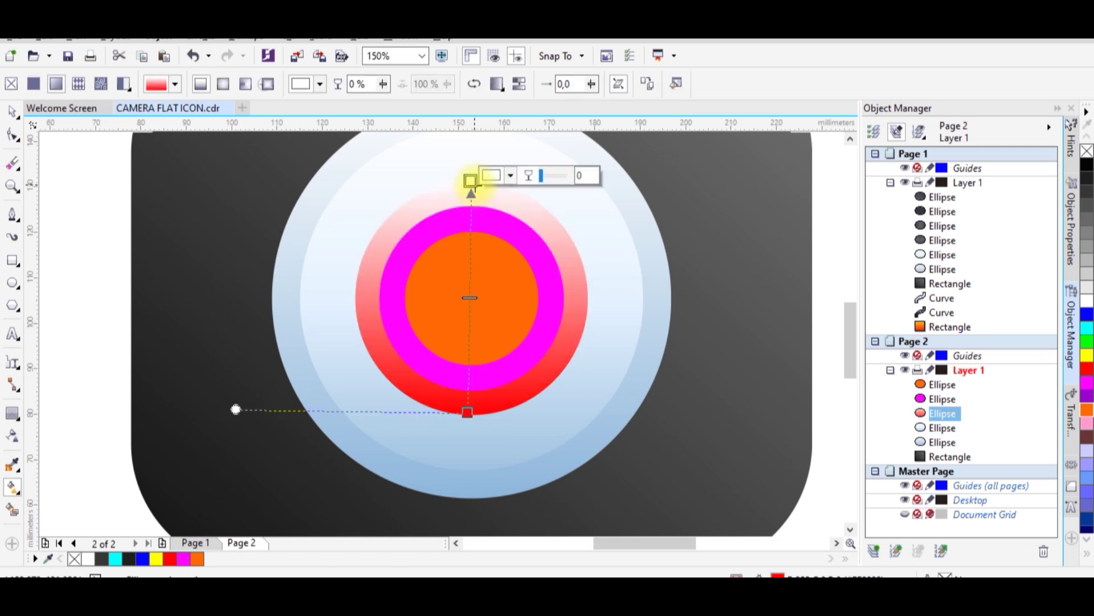
pyautogui.click(512, 177)
pyautogui.click(501, 306)
pyautogui.moveTo(501, 307); pyautogui.dragTo(490, 340)
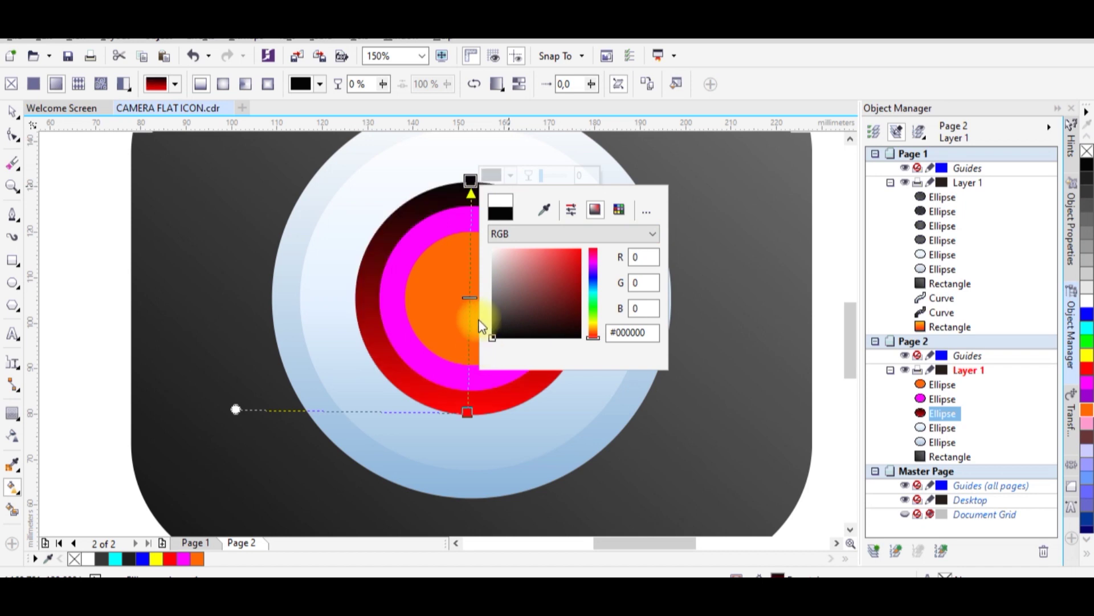
# Step: Change the red lower end of the third circle's gradient to black
pyautogui.click(468, 412)
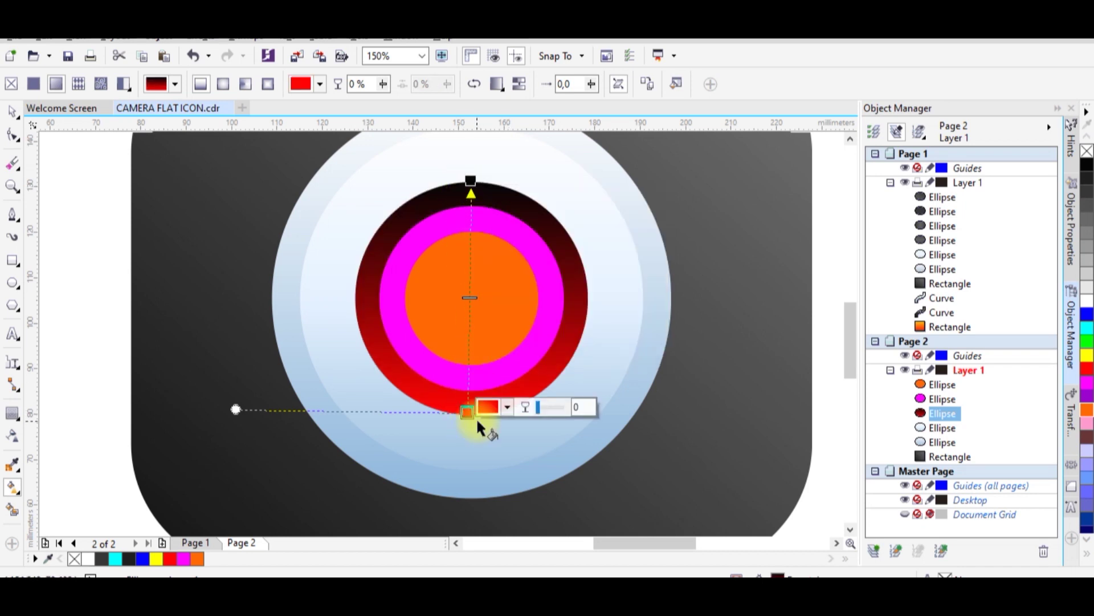
pyautogui.click(487, 406)
pyautogui.moveTo(501, 350); pyautogui.dragTo(482, 365)
# Step: Add a 53% colour stop to the black ring's vertical gradient and make it medium grey
pyautogui.click(469, 306)
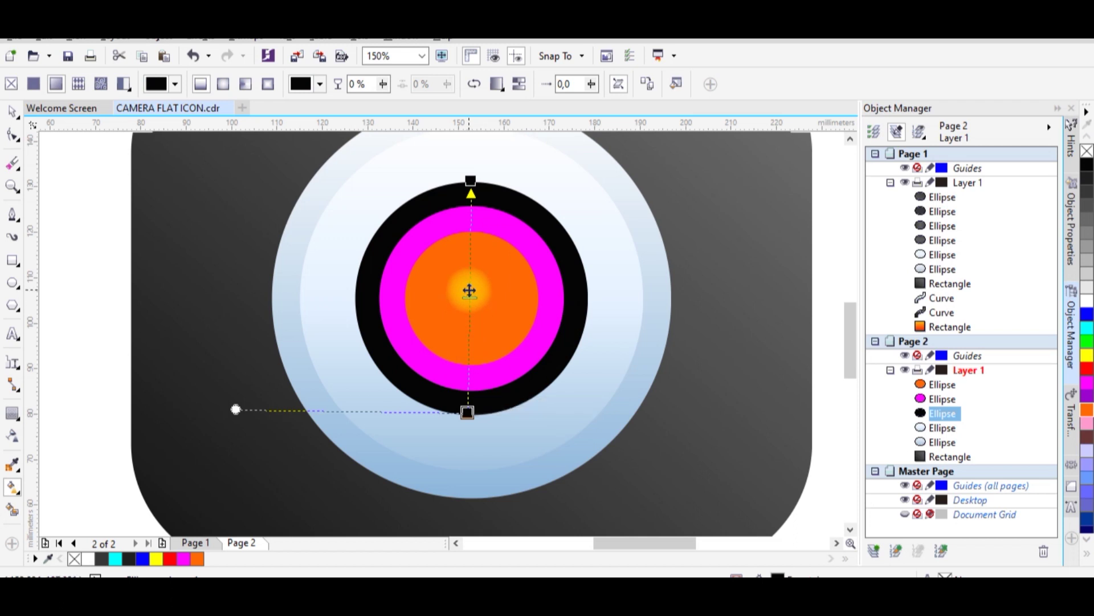
pyautogui.click(469, 290)
pyautogui.click(508, 287)
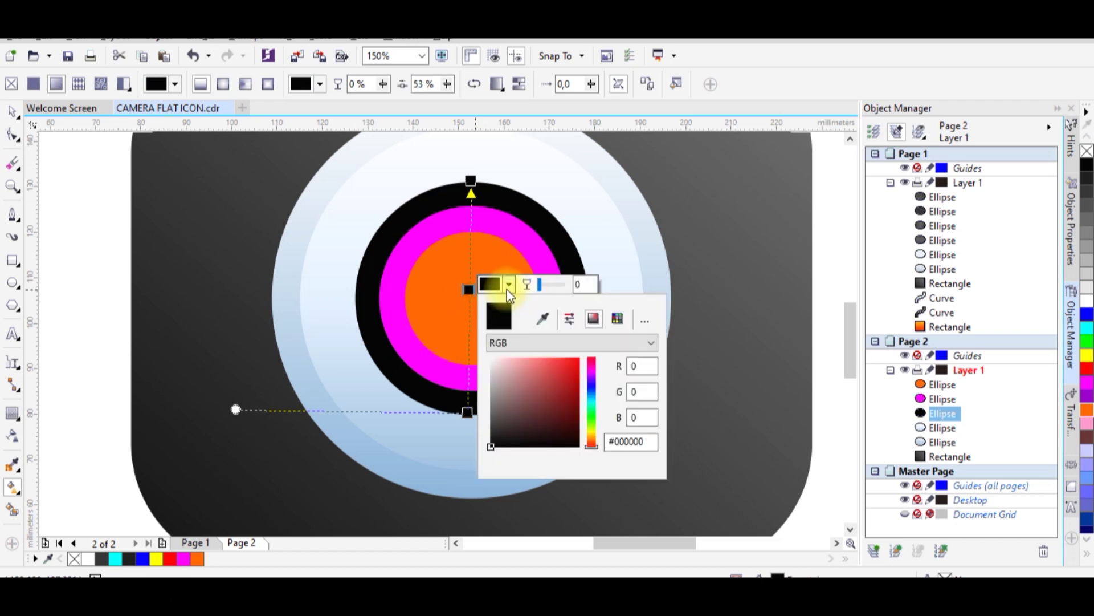
pyautogui.moveTo(496, 368); pyautogui.dragTo(490, 408)
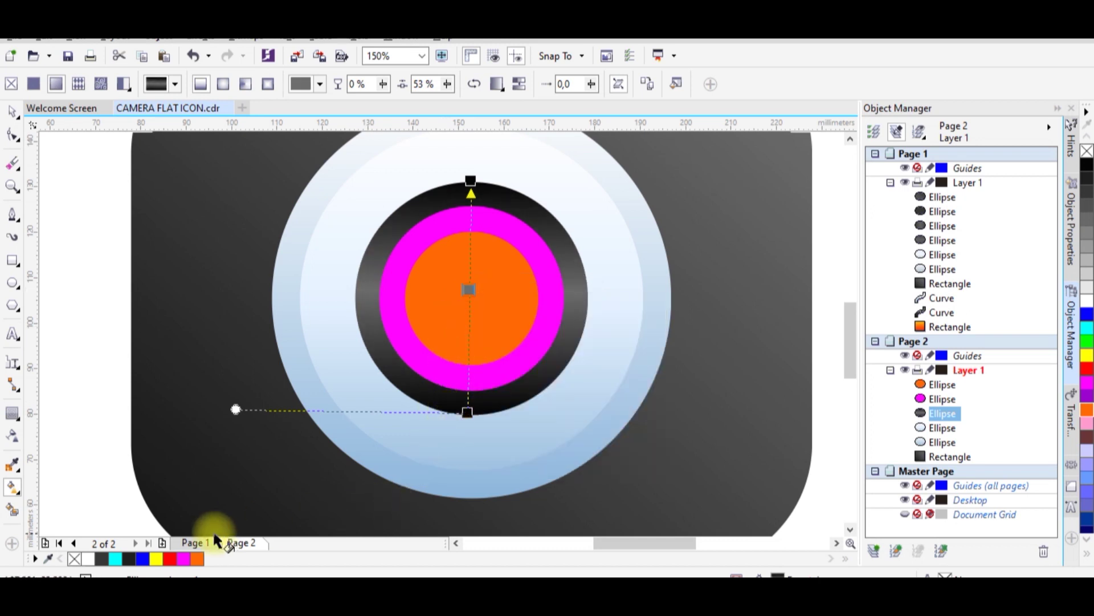
# Step: Check the lens on page 1, then copy the dark ring's gradient fill onto the magenta circle on page 2
pyautogui.click(197, 542)
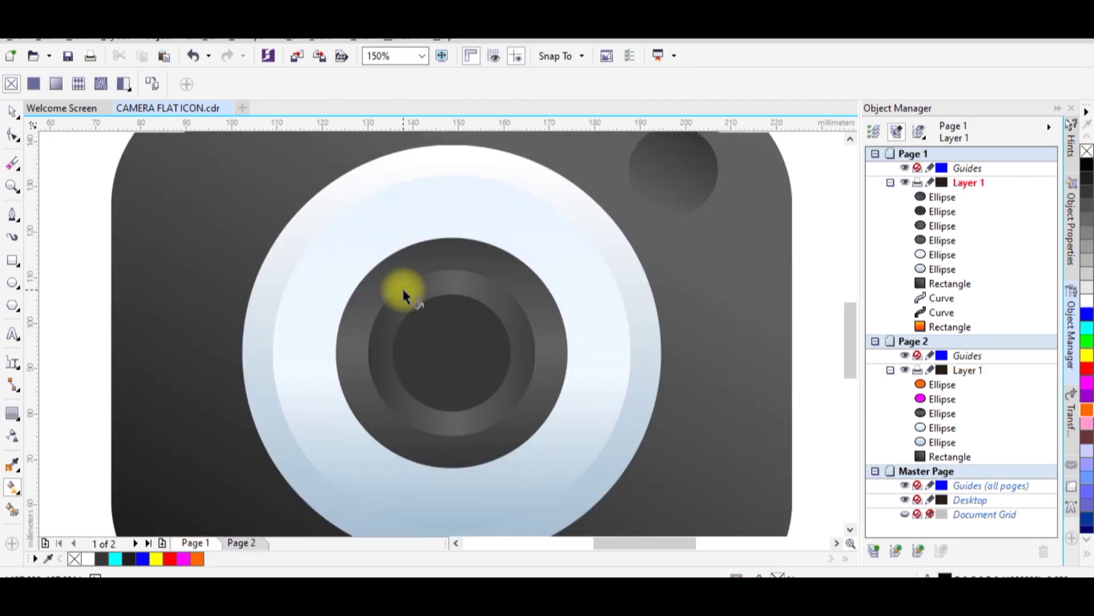
pyautogui.click(239, 545)
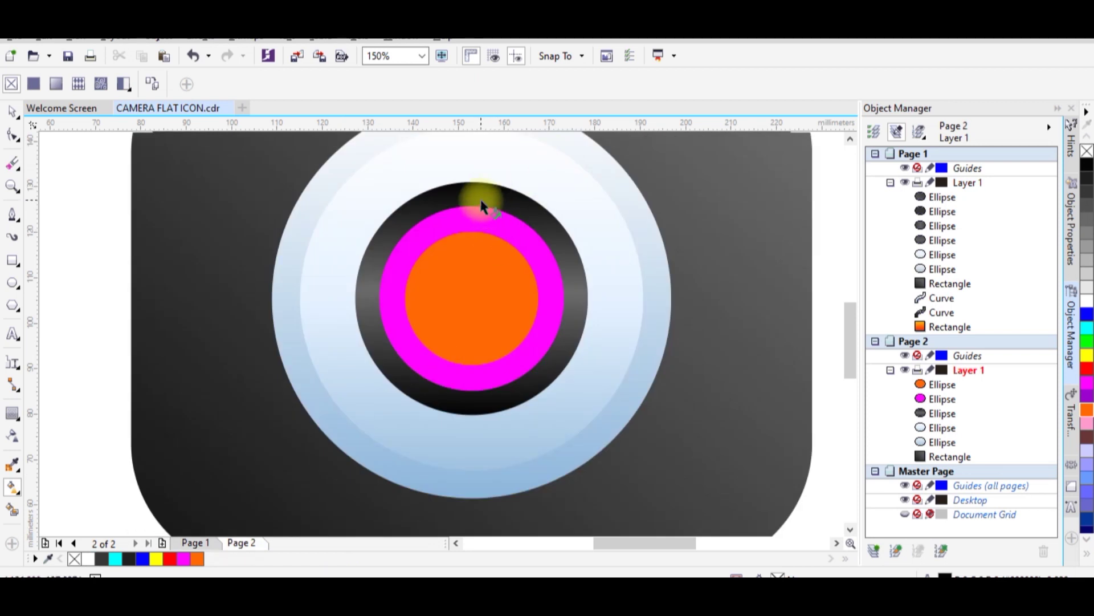
pyautogui.scroll(2, 480, 197)
pyautogui.click(470, 231)
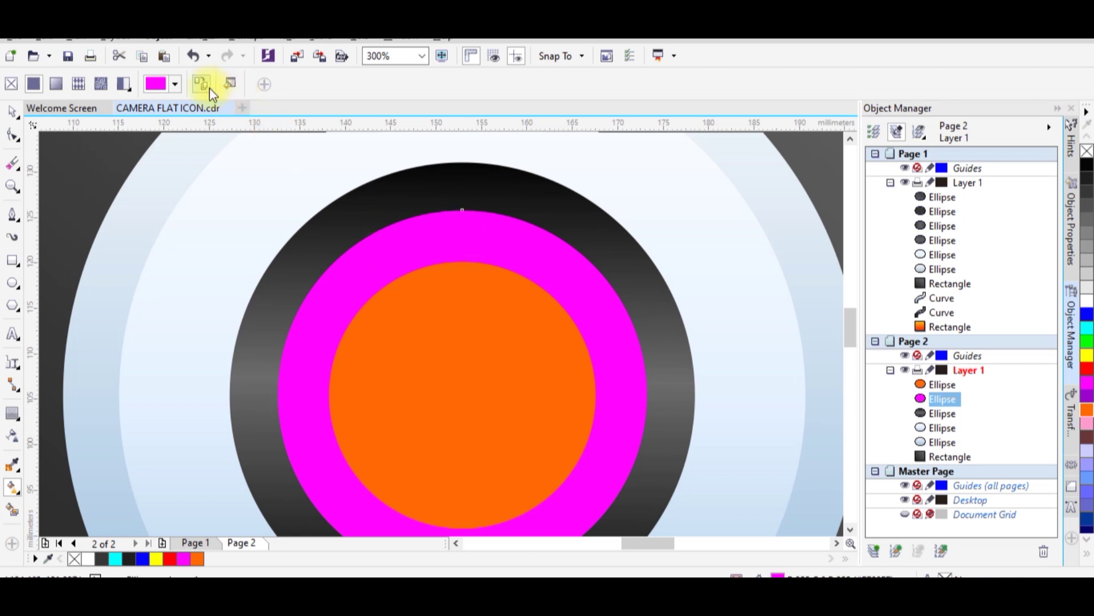
pyautogui.click(204, 86)
pyautogui.click(363, 216)
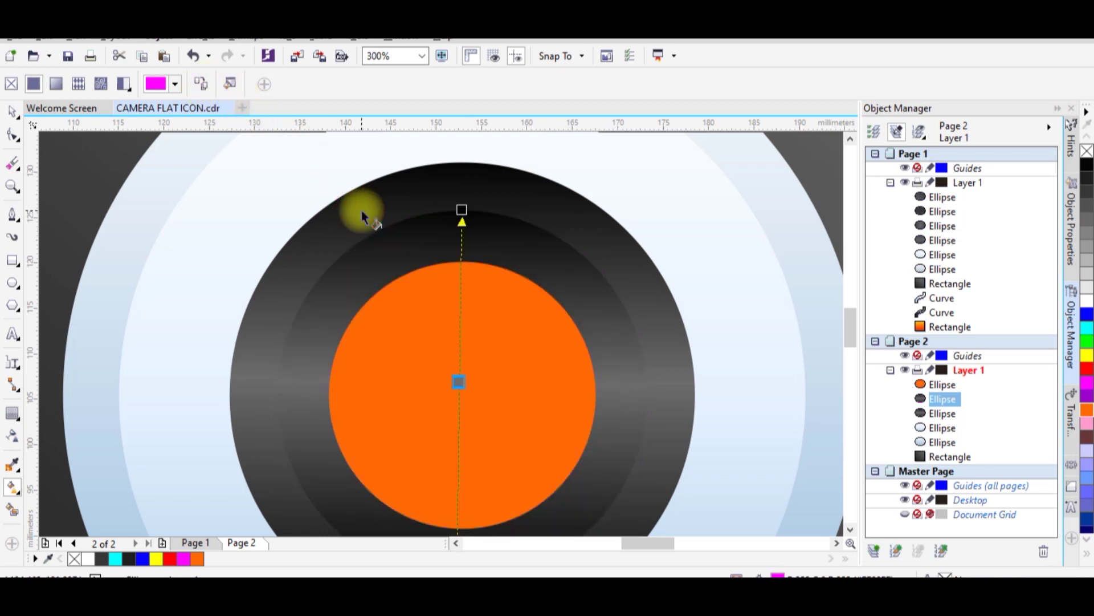
# Step: Rotate the inner ring's gradient so it runs horizontally from the ring's left edge to its right edge
pyautogui.scroll(-2, 456, 297)
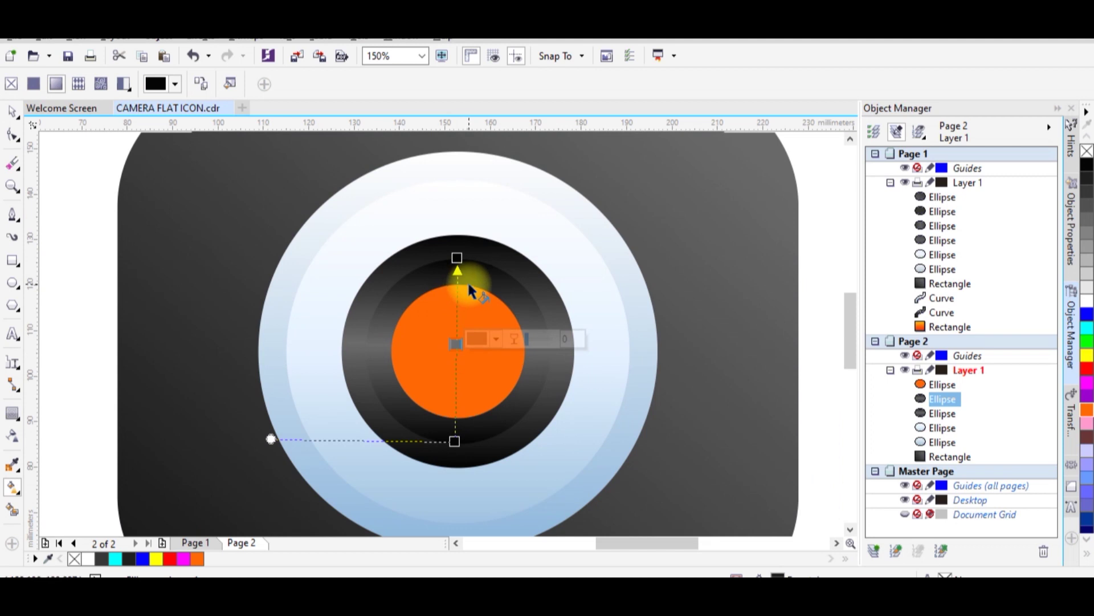
pyautogui.moveTo(456, 258); pyautogui.dragTo(549, 340)
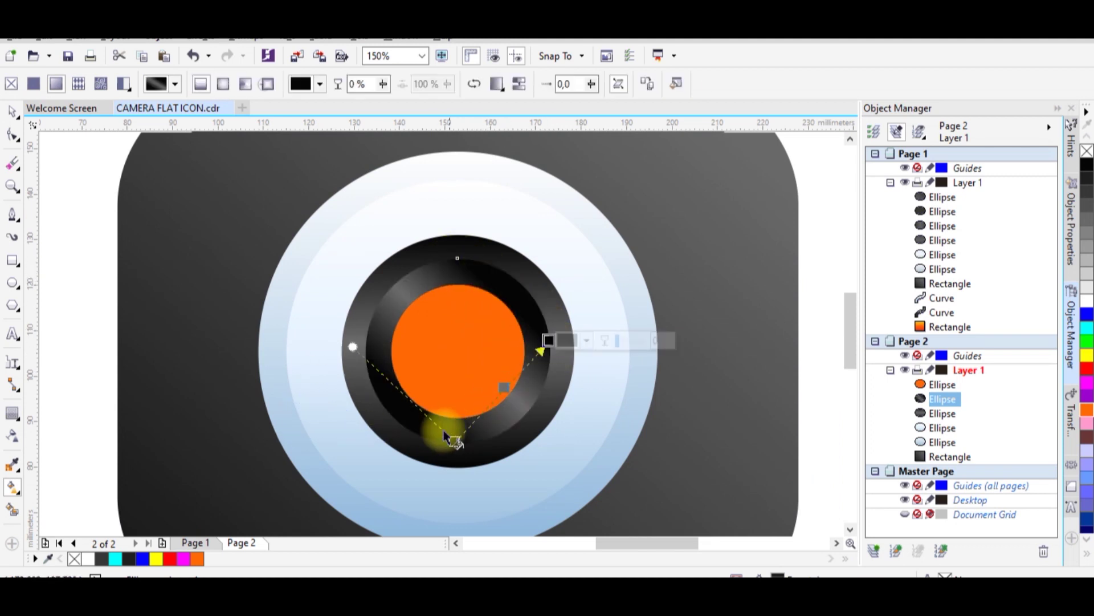
pyautogui.moveTo(446, 434); pyautogui.dragTo(365, 350)
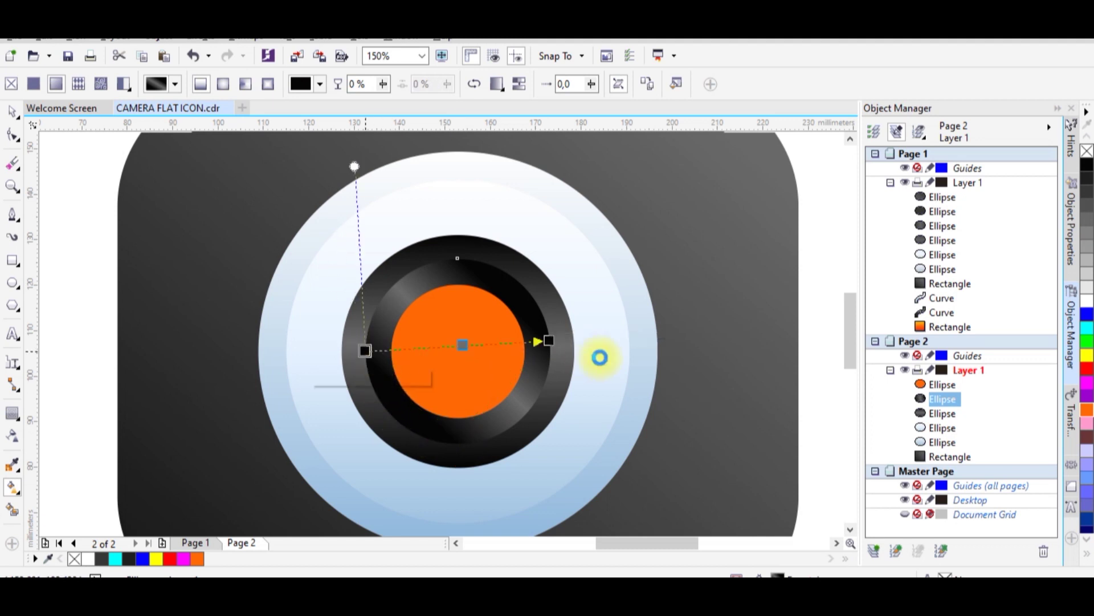
pyautogui.click(549, 341)
pyautogui.scroll(-2, 555, 341)
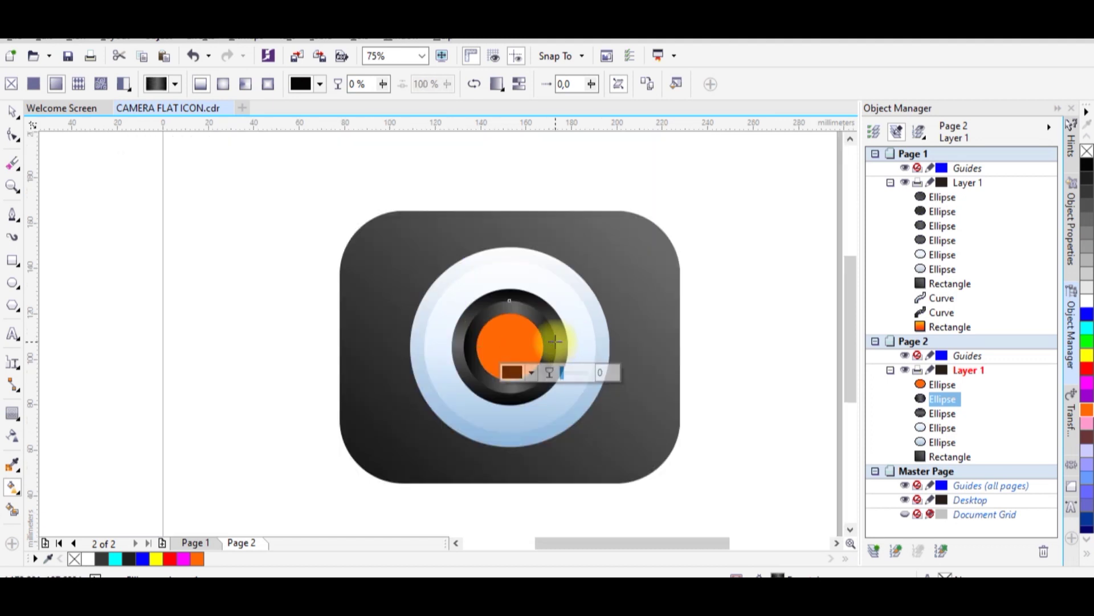
pyautogui.scroll(2, 555, 341)
pyautogui.click(12, 111)
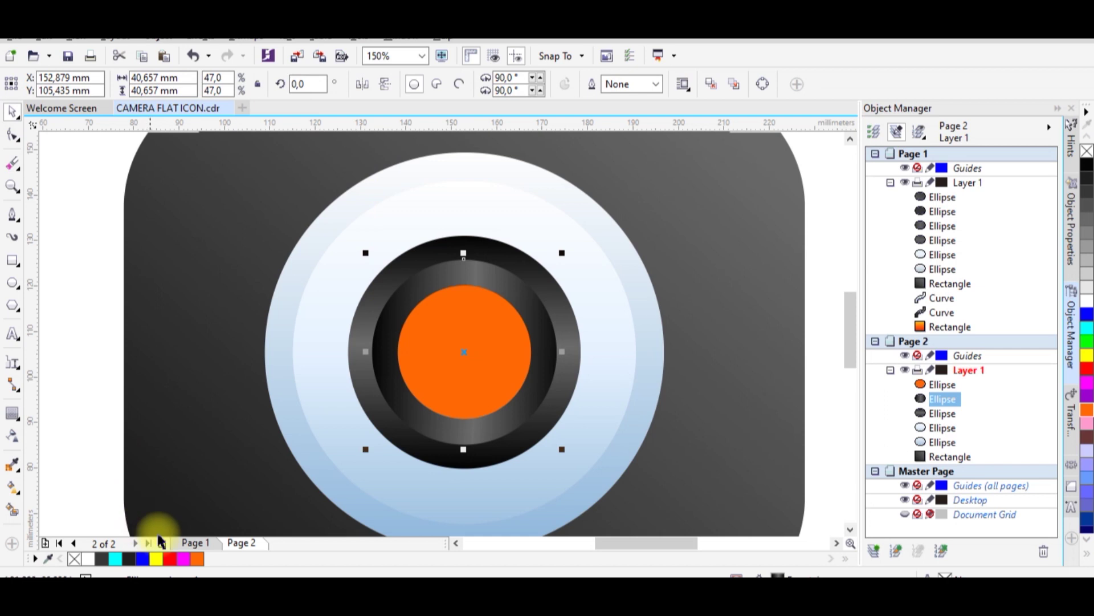
# Step: After checking the lens centre on page 1, fill the orange centre circle on page 2 with dark grey, RGB 31, 31, 31
pyautogui.click(195, 543)
pyautogui.click(257, 549)
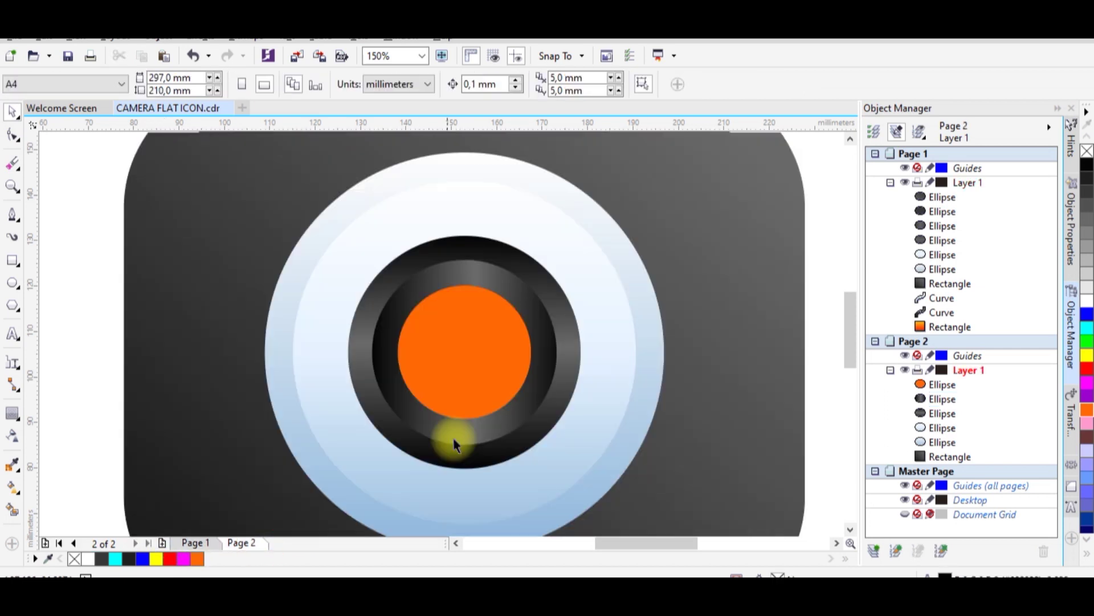
pyautogui.click(442, 402)
pyautogui.click(130, 564)
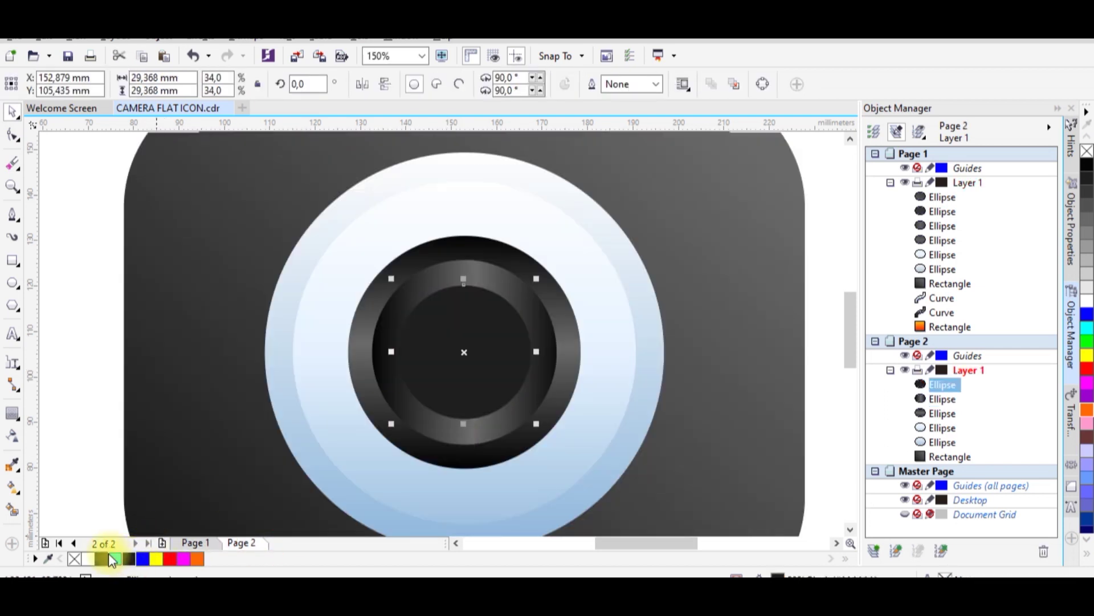
pyautogui.scroll(-2, 477, 349)
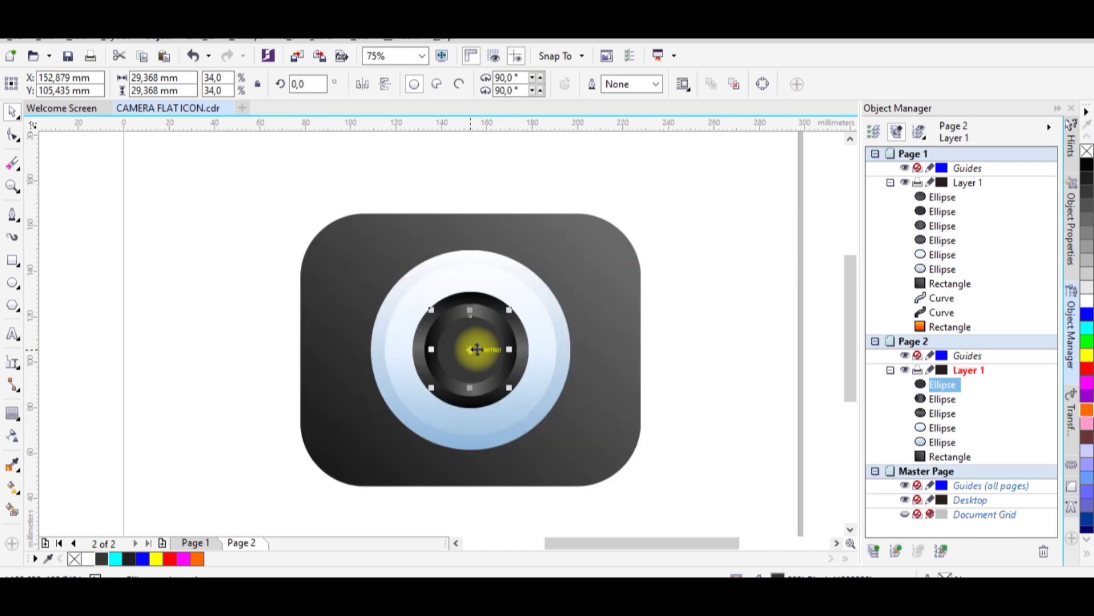
pyautogui.scroll(4, 469, 351)
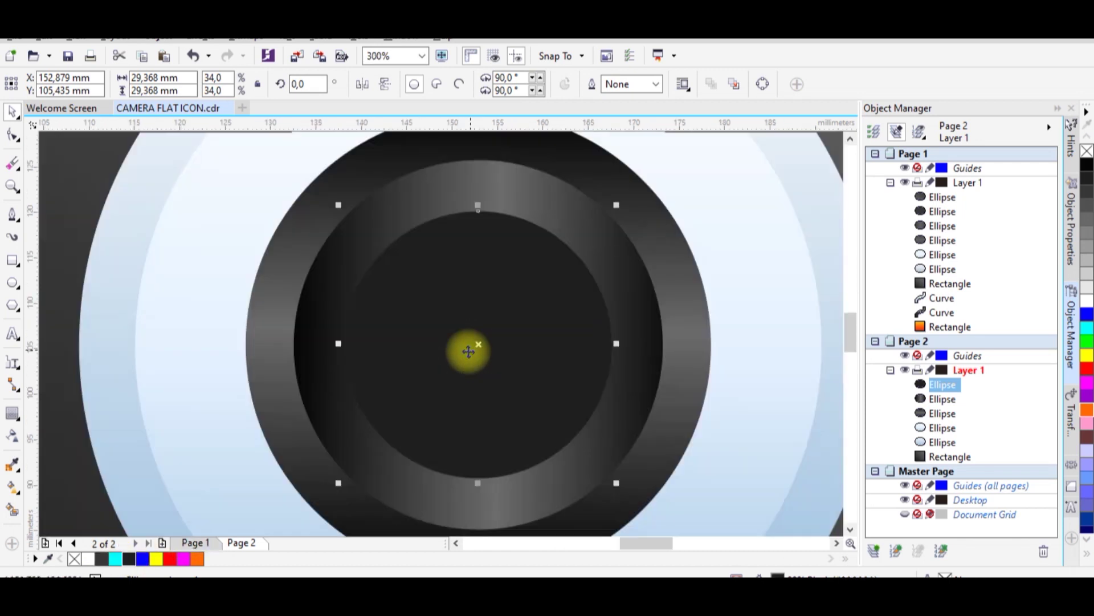
pyautogui.scroll(-2, 468, 351)
# Step: Fine-tune the centre circle's dark grey as a uniform fill and deselect the circle
pyautogui.press('F11')
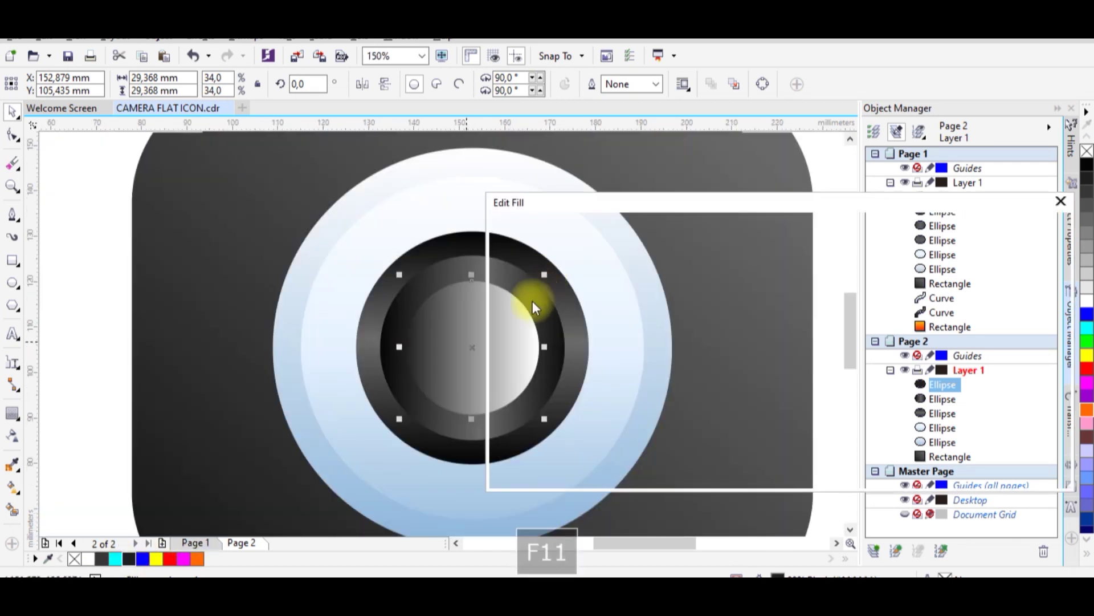
pyautogui.click(526, 227)
pyautogui.moveTo(510, 433)
pyautogui.mouseDown()
pyautogui.moveTo(503, 411)
pyautogui.moveTo(502, 420)
pyautogui.mouseUp()
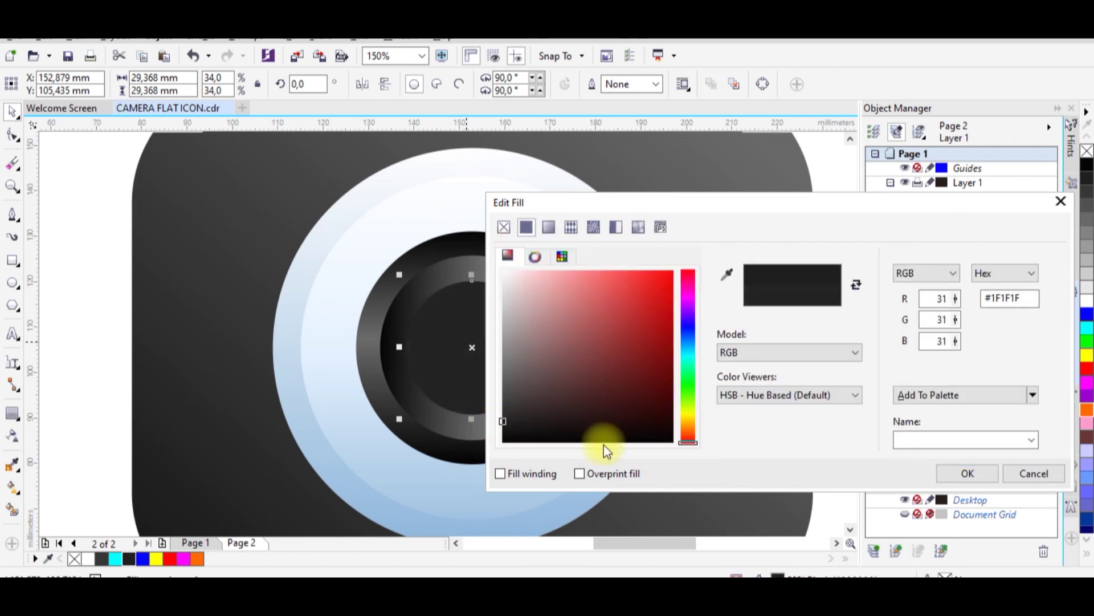
pyautogui.click(947, 475)
pyautogui.scroll(-1, 679, 367)
pyautogui.press('Escape')
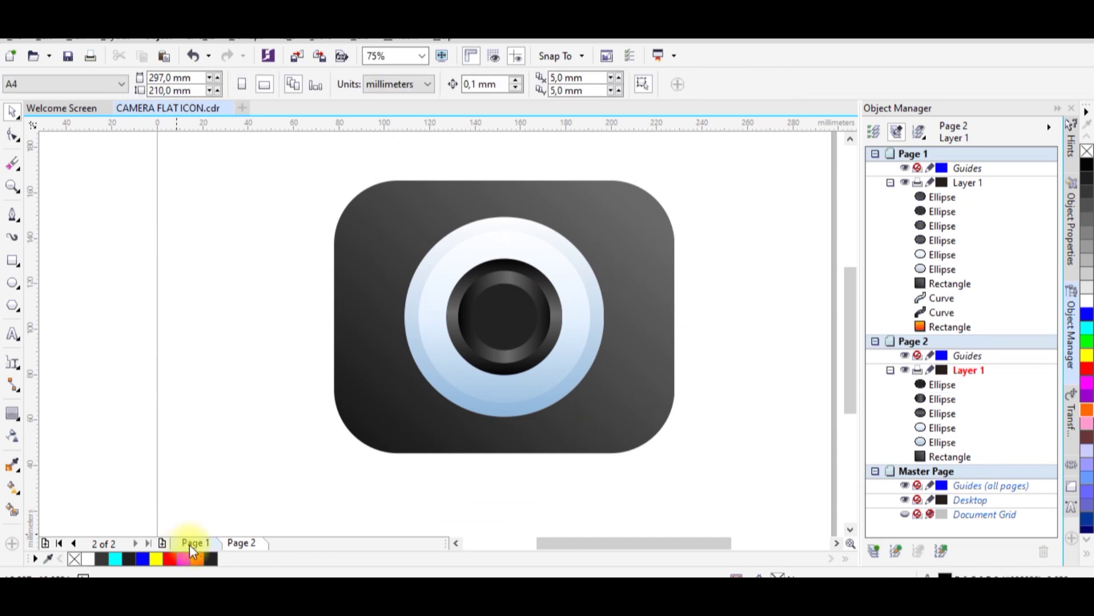
# Step: Compare the finished camera on page 1 with the icon on page 2, examining the lens and the parts still missing
pyautogui.click(197, 543)
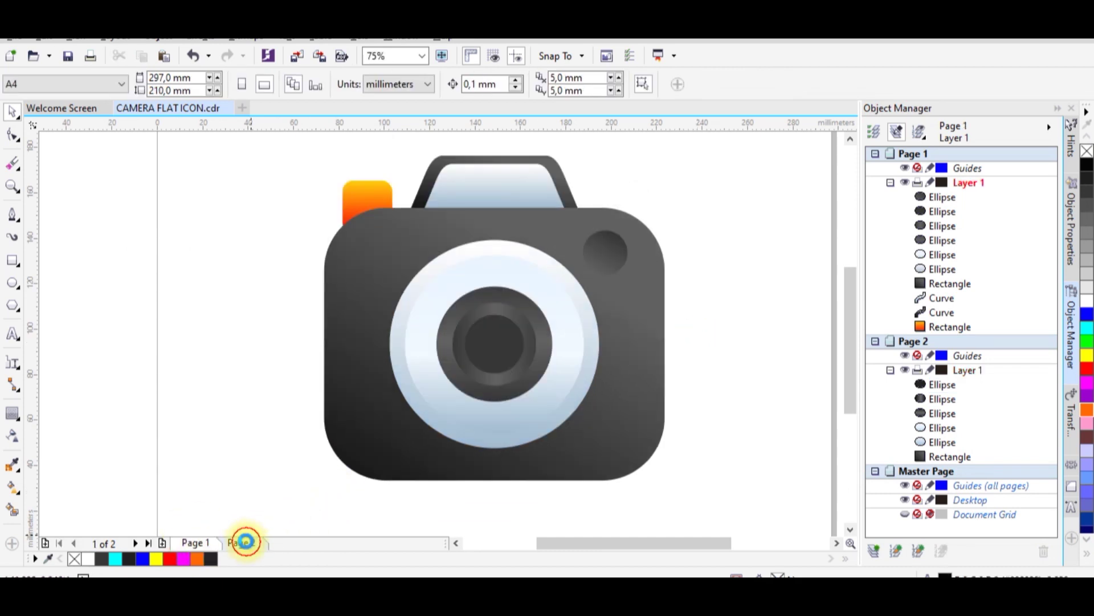
pyautogui.click(245, 541)
pyautogui.scroll(-1, 564, 299)
pyautogui.scroll(1, 552, 285)
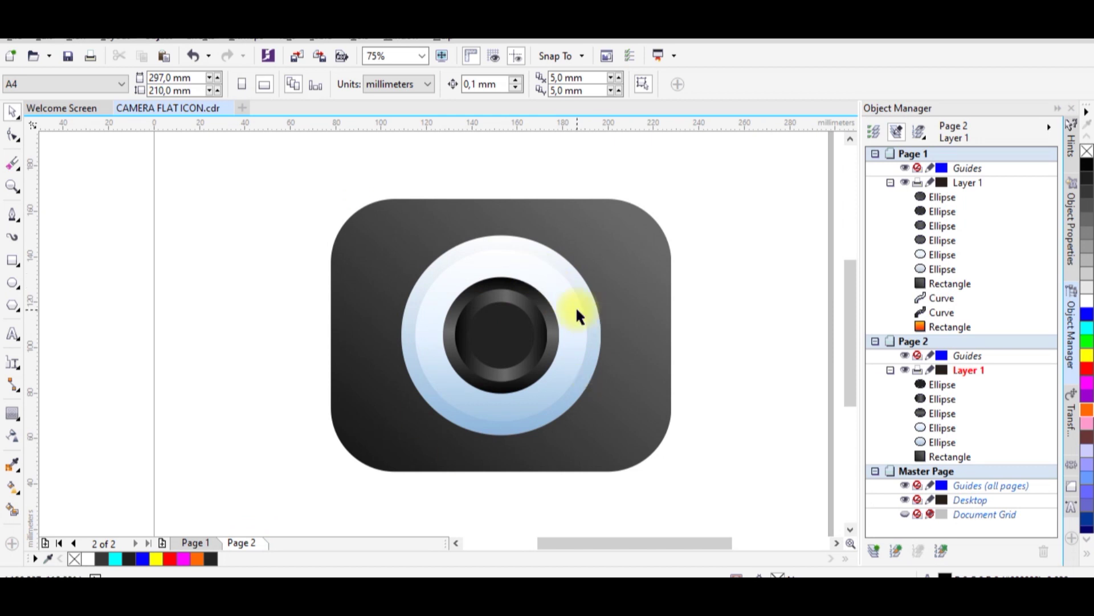
pyautogui.click(203, 542)
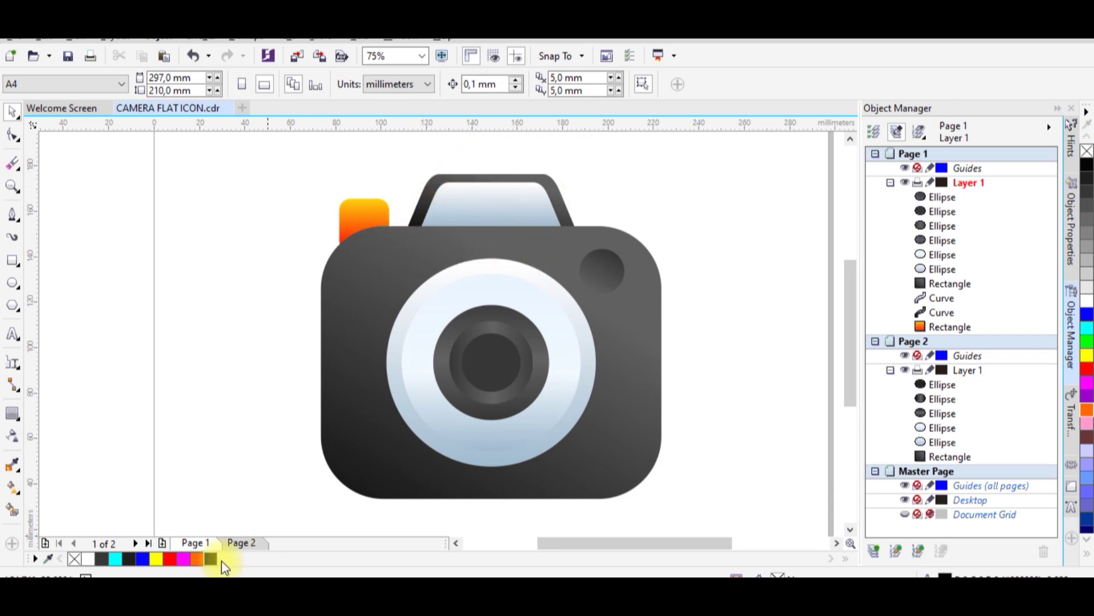
pyautogui.click(241, 542)
# Step: Draw a rectangle about 30.3 × 23.1 mm standing on the top edge of the camera body
pyautogui.scroll(2, 503, 147)
pyautogui.scroll(-1, 491, 188)
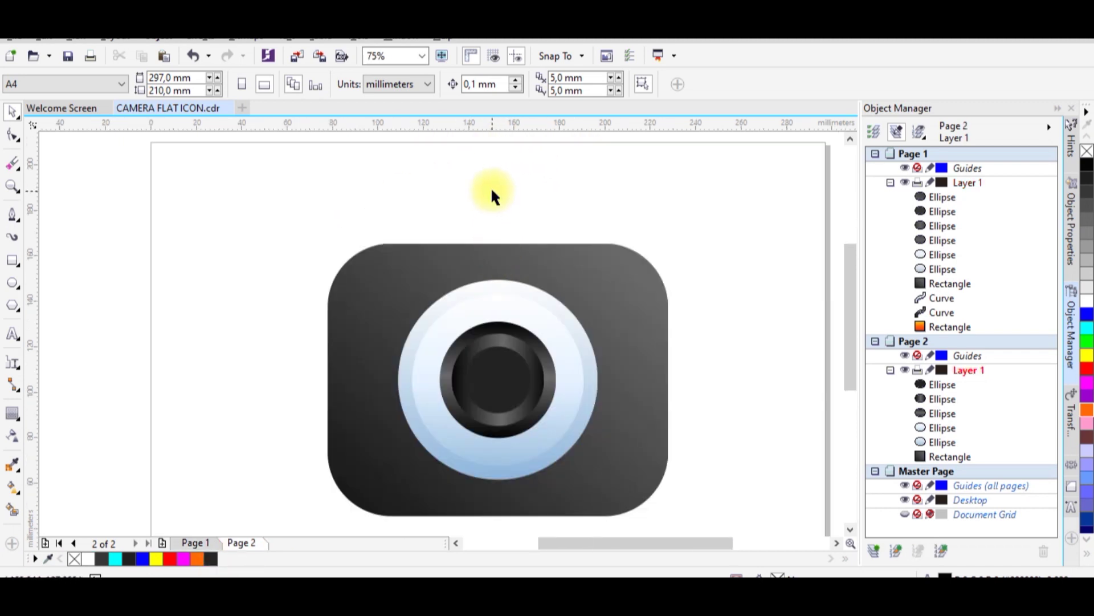
pyautogui.scroll(1, 486, 254)
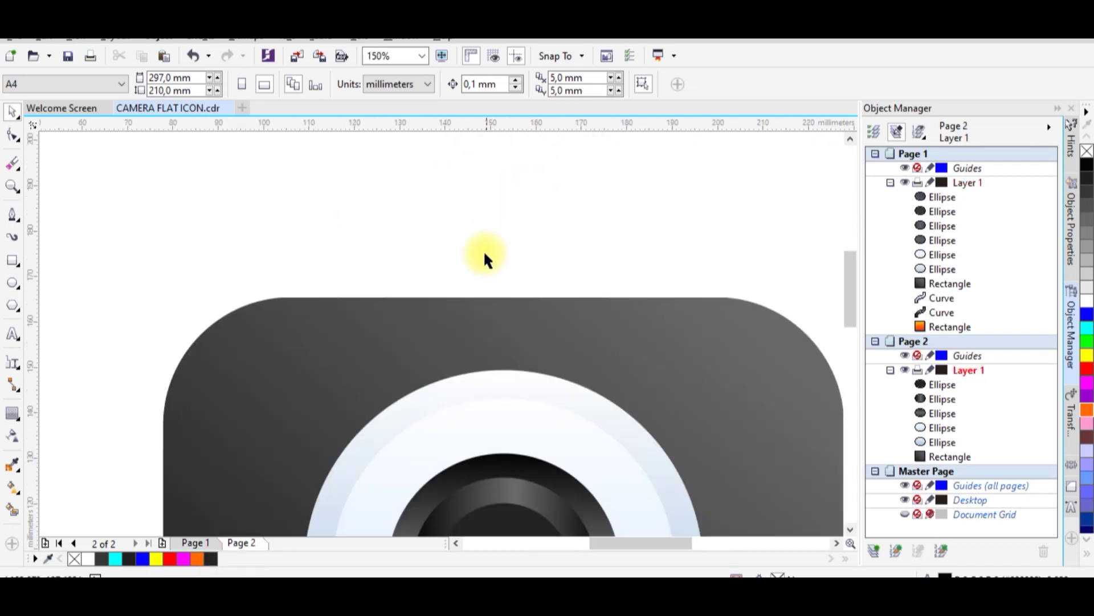
pyautogui.click(16, 259)
pyautogui.moveTo(438, 190); pyautogui.dragTo(575, 295)
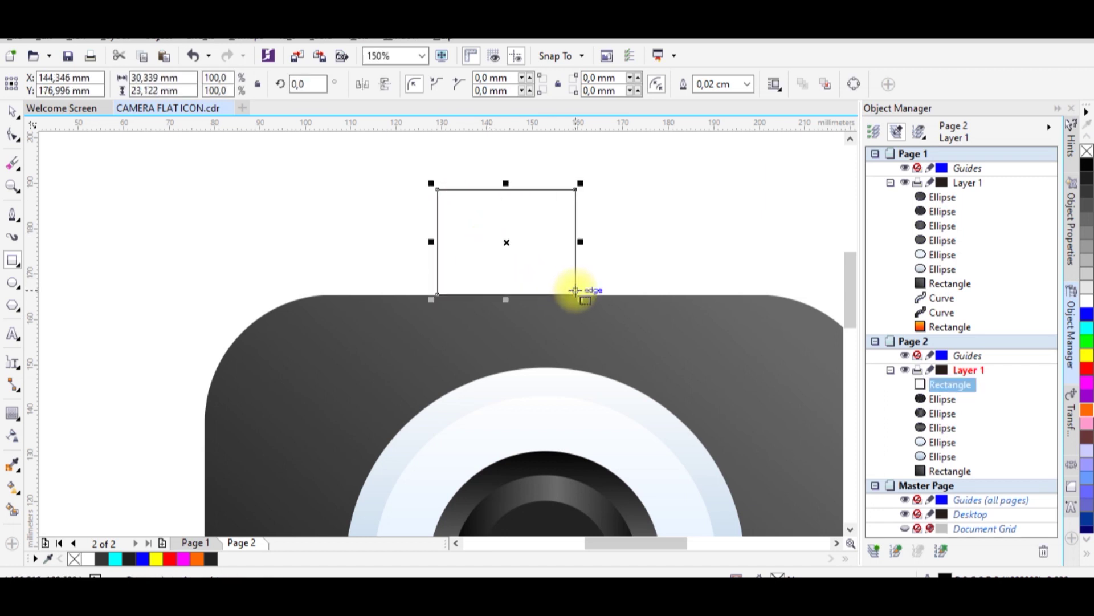
# Step: Round the rectangle's upper-left corner to a radius of about 11.6 mm and convert the rectangle to curves
pyautogui.click(12, 135)
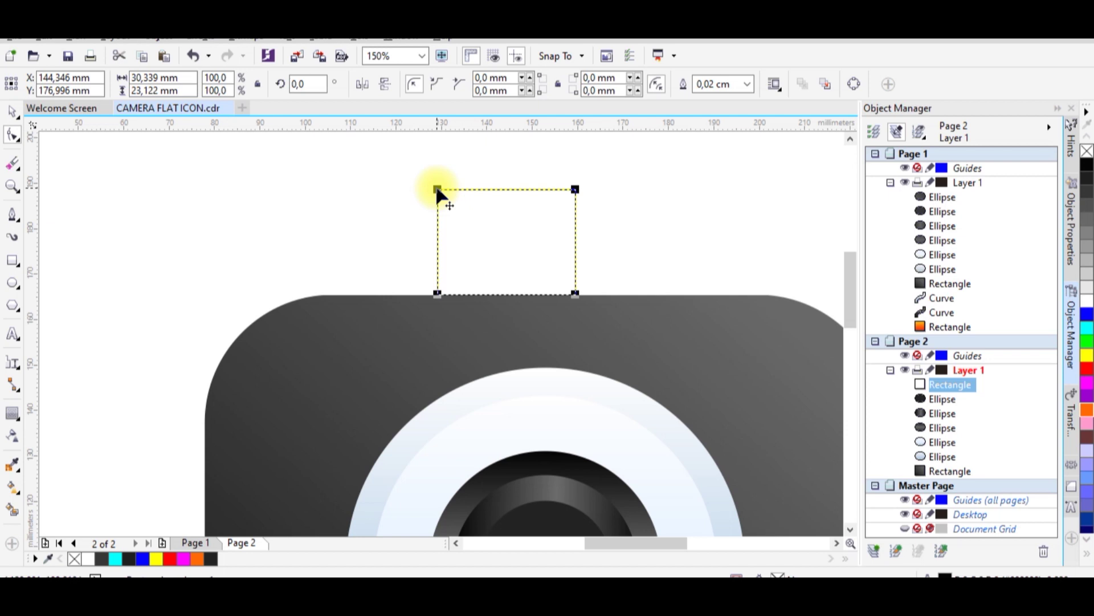
pyautogui.moveTo(438, 191); pyautogui.dragTo(501, 242)
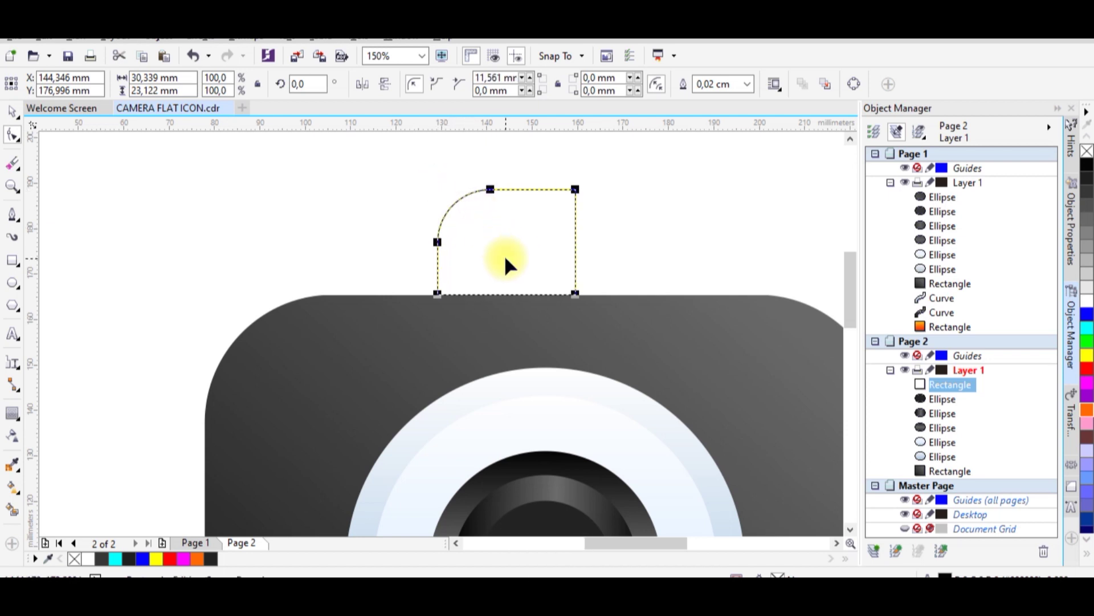
pyautogui.click(854, 85)
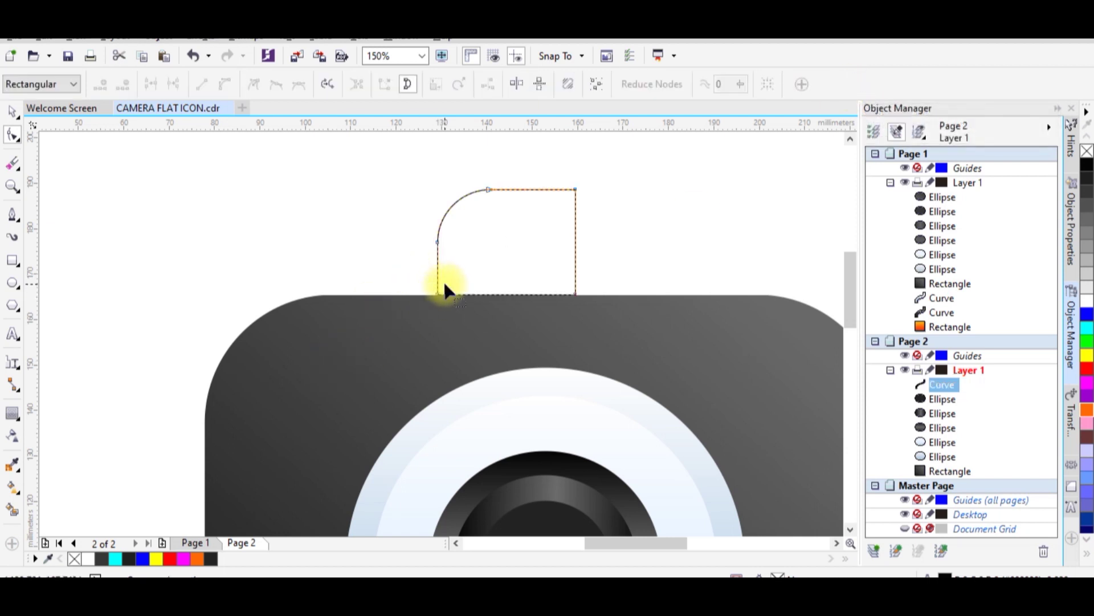
# Step: Move the curve's lower-left node outward along the camera body's top edge to slant that side, then deselect the shape
pyautogui.scroll(2, 447, 287)
pyautogui.moveTo(391, 319)
pyautogui.mouseDown()
pyautogui.moveTo(457, 281)
pyautogui.moveTo(395, 301)
pyautogui.mouseUp()
pyautogui.scroll(-2, 394, 301)
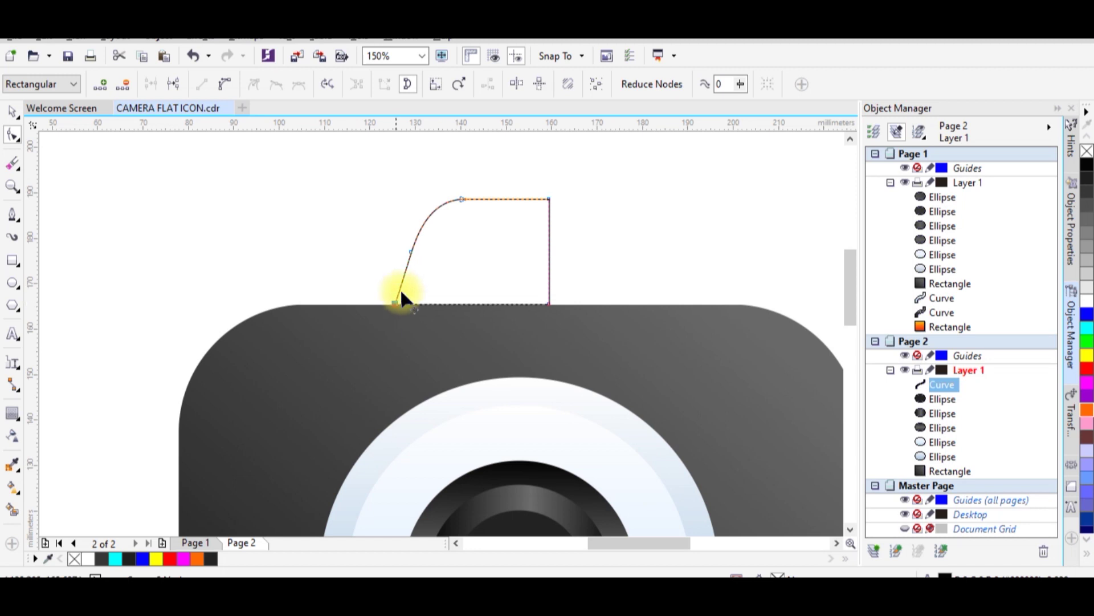
pyautogui.press('space')
pyautogui.click(419, 185)
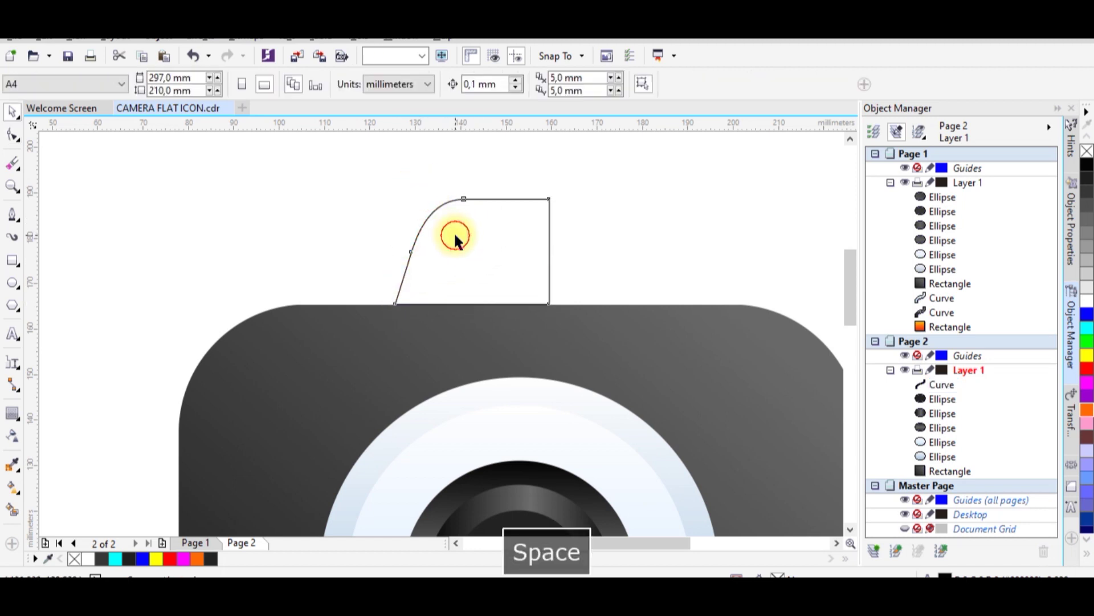
# Step: Copy the slanted viewfinder shape, paste a duplicate in place and deselect it
pyautogui.click(454, 234)
pyautogui.rightClick(455, 234)
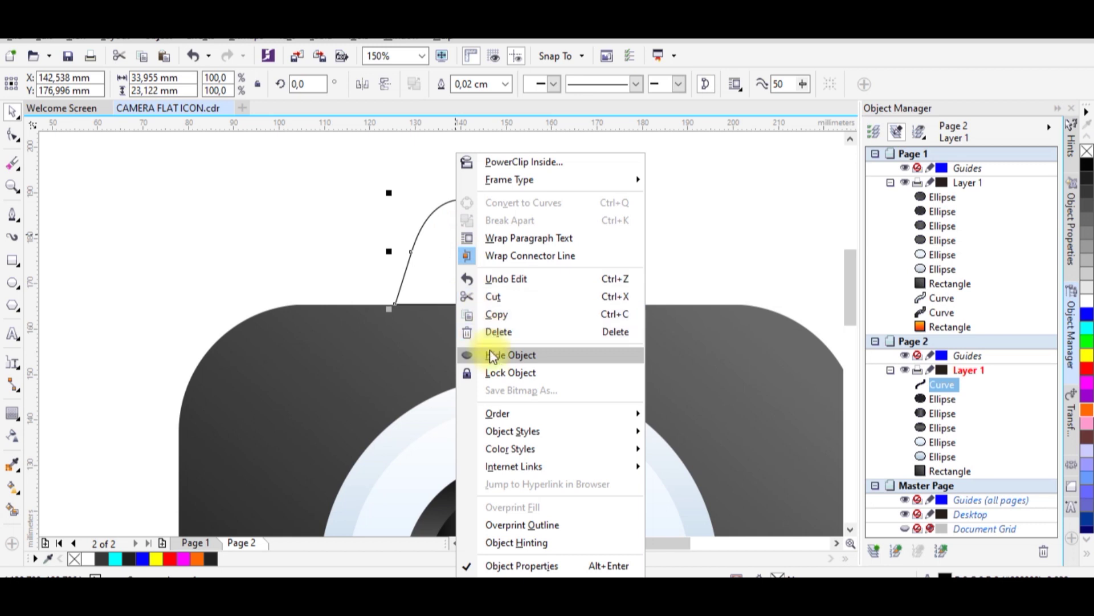
pyautogui.click(504, 313)
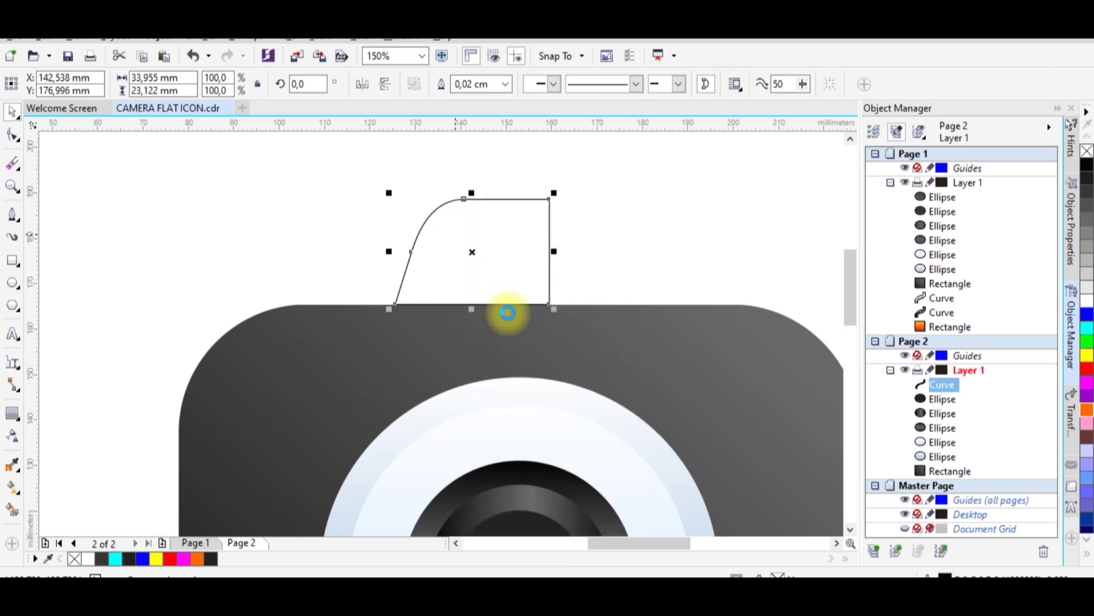
pyautogui.click(591, 265)
pyautogui.rightClick(602, 217)
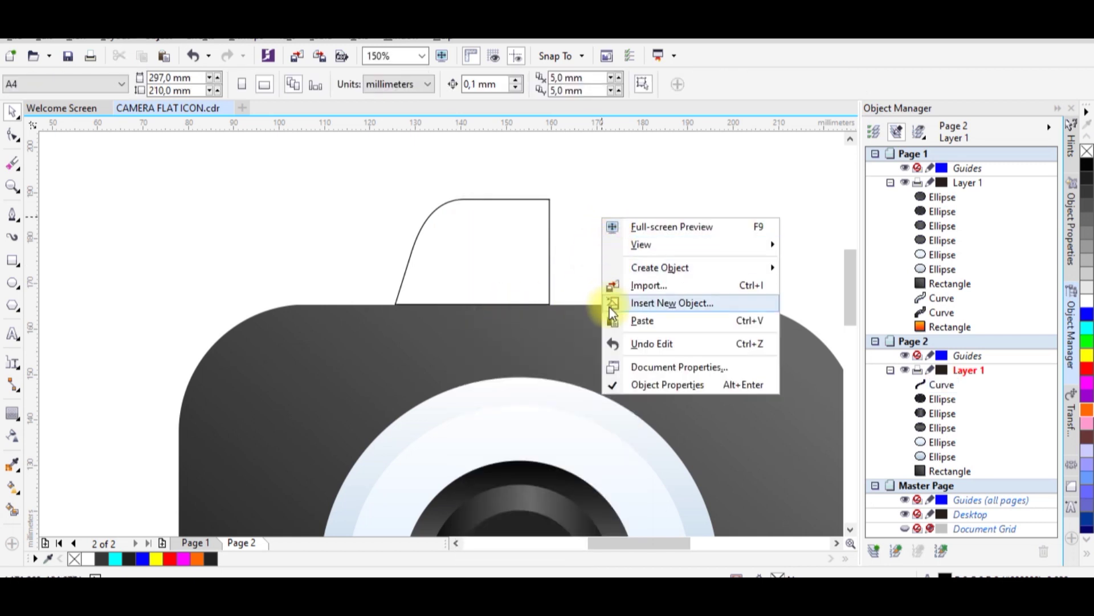
pyautogui.click(624, 323)
pyautogui.click(624, 243)
# Step: Move the pasted copy of the viewfinder shape about 7.8 mm horizontally to the right of the original
pyautogui.click(513, 248)
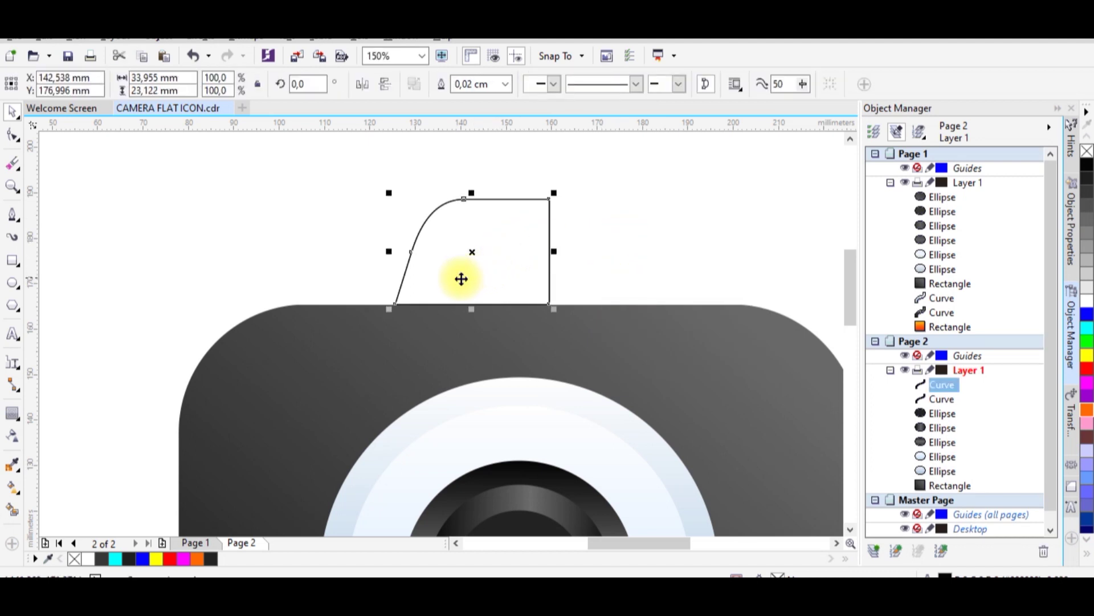
pyautogui.keyDown('shift'); pyautogui.click(513, 281); pyautogui.keyUp('shift')
pyautogui.moveTo(523, 273); pyautogui.dragTo(532, 257)
pyautogui.click(600, 241)
pyautogui.click(571, 238)
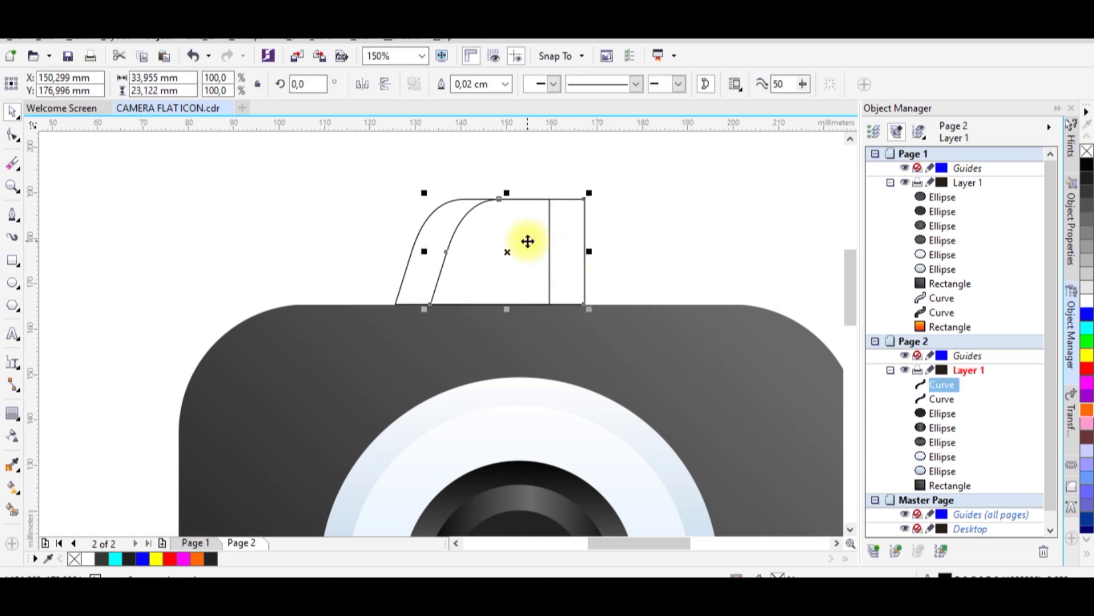
# Step: Move the viewfinder copy about 30.7 mm horizontally to the right, clear of the original, and mirror it horizontally
pyautogui.keyDown('shift'); pyautogui.click(566, 228); pyautogui.keyUp('shift')
pyautogui.moveTo(565, 228); pyautogui.dragTo(671, 230)
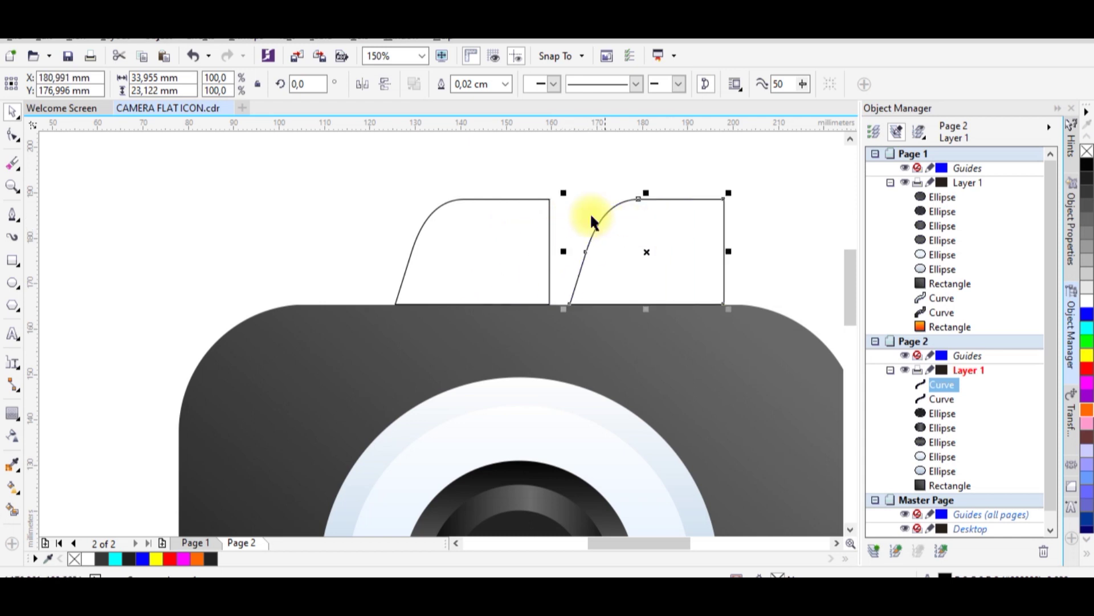
pyautogui.click(367, 86)
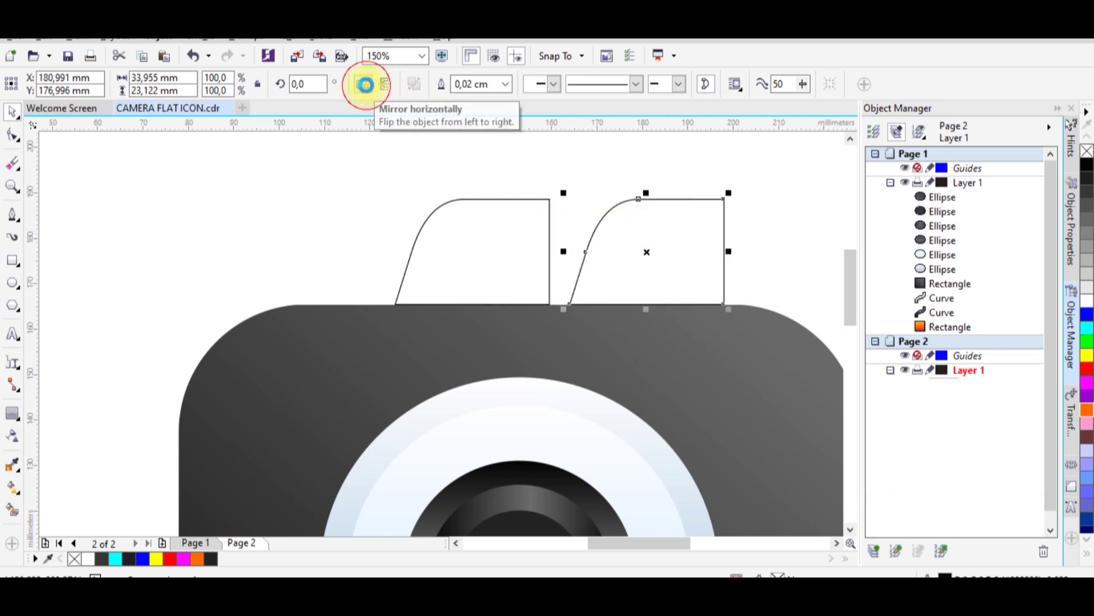
pyautogui.click(538, 171)
pyautogui.click(573, 199)
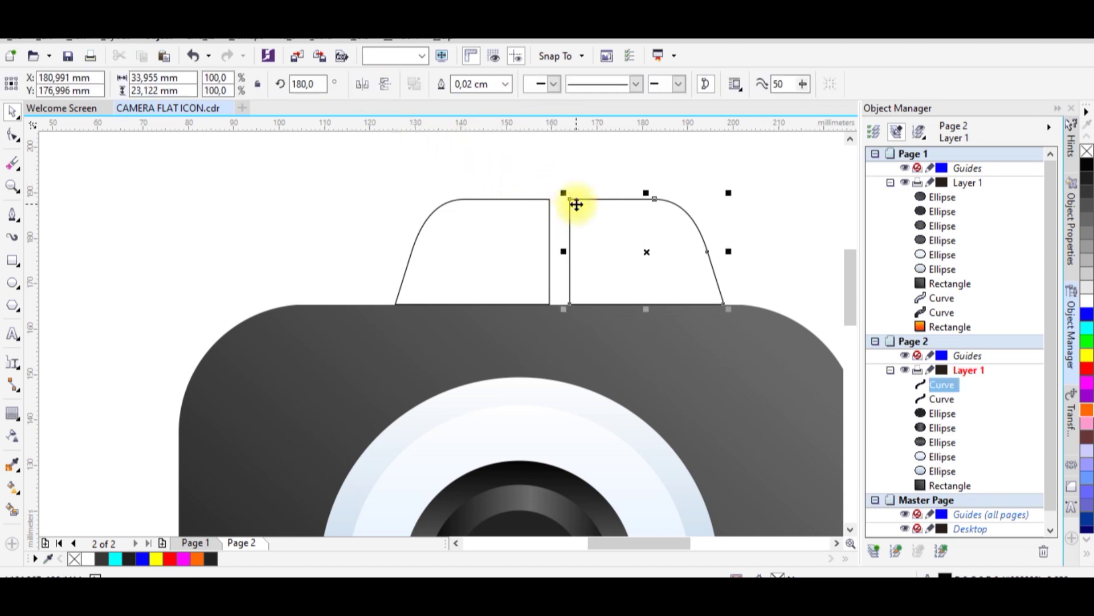
# Step: Snap the mirrored half's vertical edge onto the original half's vertical edge to form a symmetrical viewfinder outline
pyautogui.scroll(2, 574, 200)
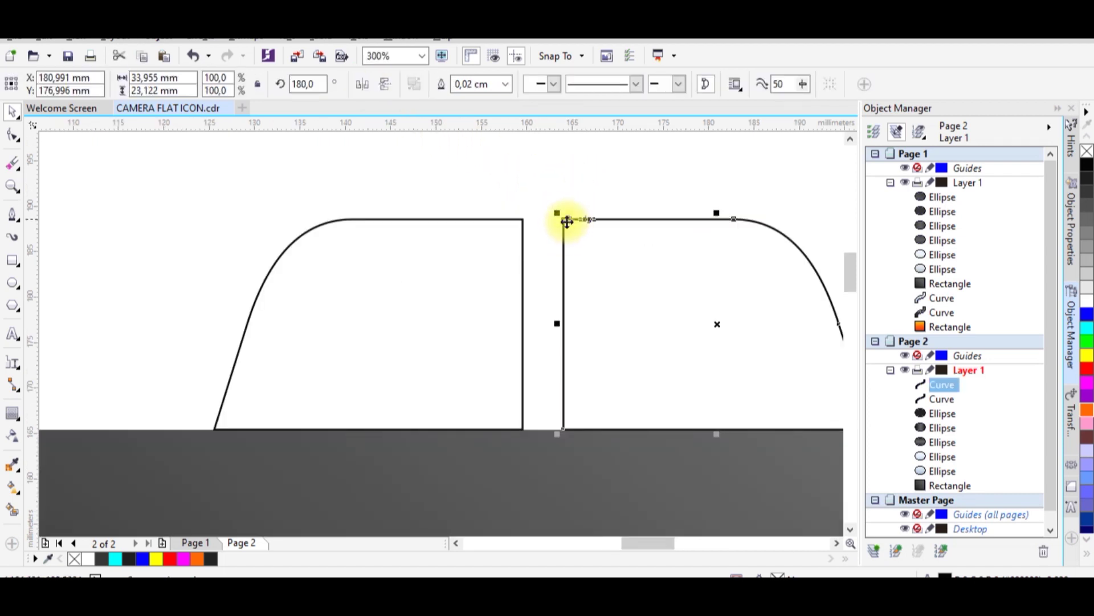
pyautogui.moveTo(564, 220); pyautogui.dragTo(522, 218)
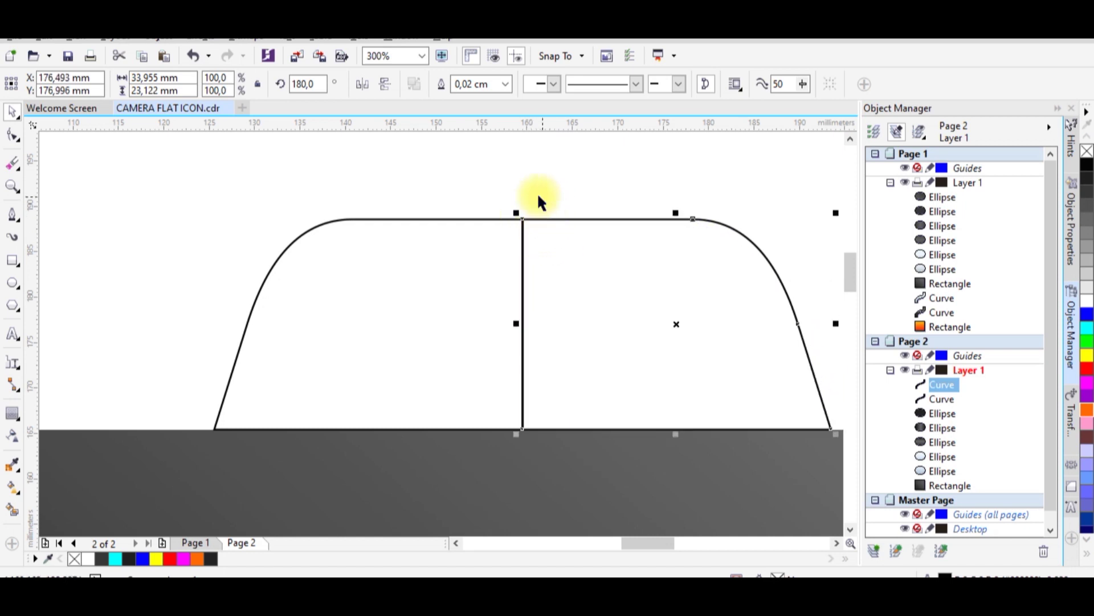
pyautogui.click(555, 173)
pyautogui.click(546, 221)
# Step: Review the Objects option in the snapping settings
pyautogui.click(572, 56)
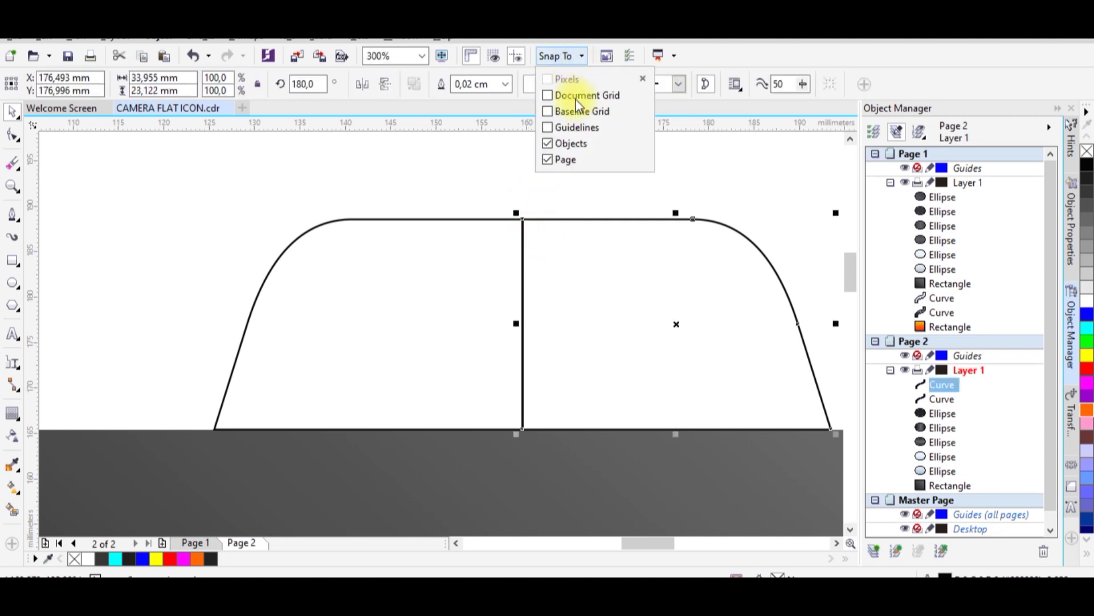
pyautogui.click(569, 144)
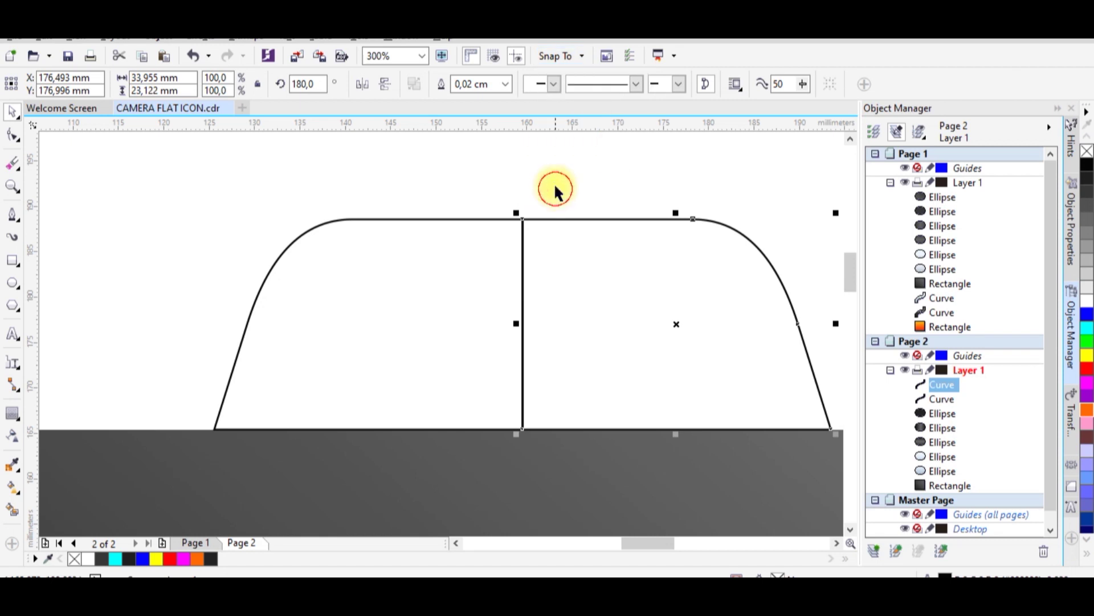
pyautogui.click(505, 239)
# Step: Select both viewfinder halves and weld them into a single curve
pyautogui.scroll(-2, 496, 259)
pyautogui.moveTo(327, 214); pyautogui.dragTo(679, 379)
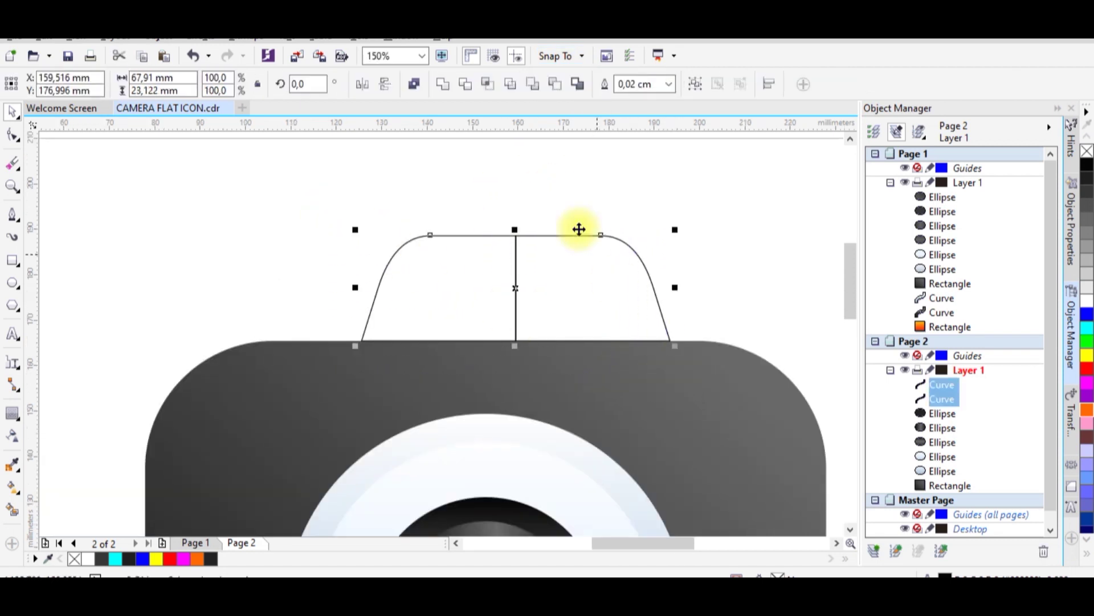
pyautogui.click(442, 85)
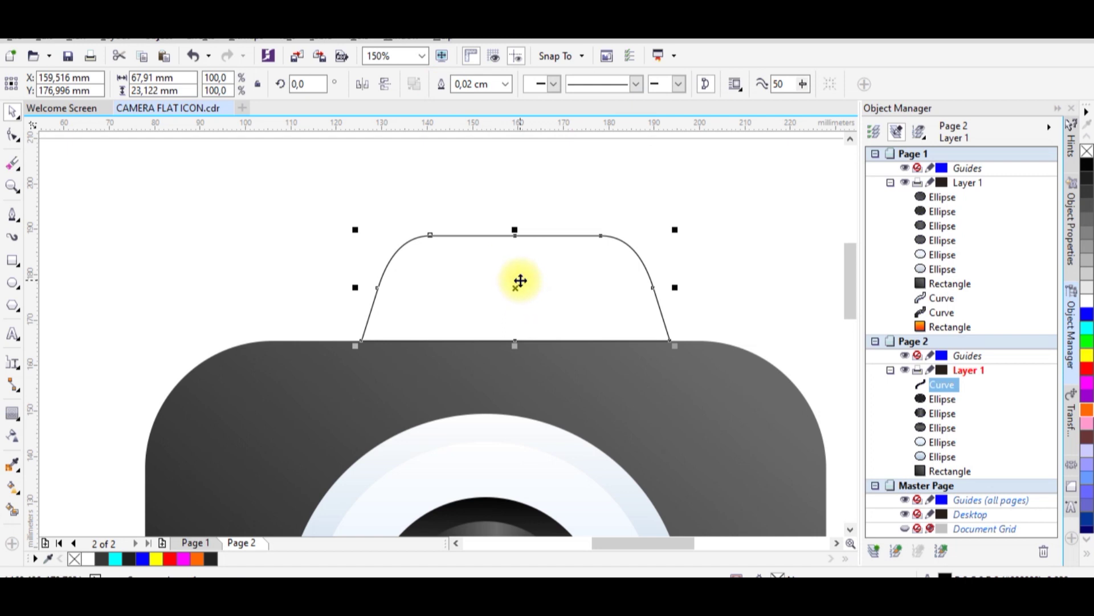
# Step: Align the welded viewfinder shape to the camera body's vertical centre line, then deselect both
pyautogui.scroll(-1, 521, 282)
pyautogui.scroll(1, 521, 285)
pyautogui.scroll(-2, 525, 293)
pyautogui.scroll(1, 542, 325)
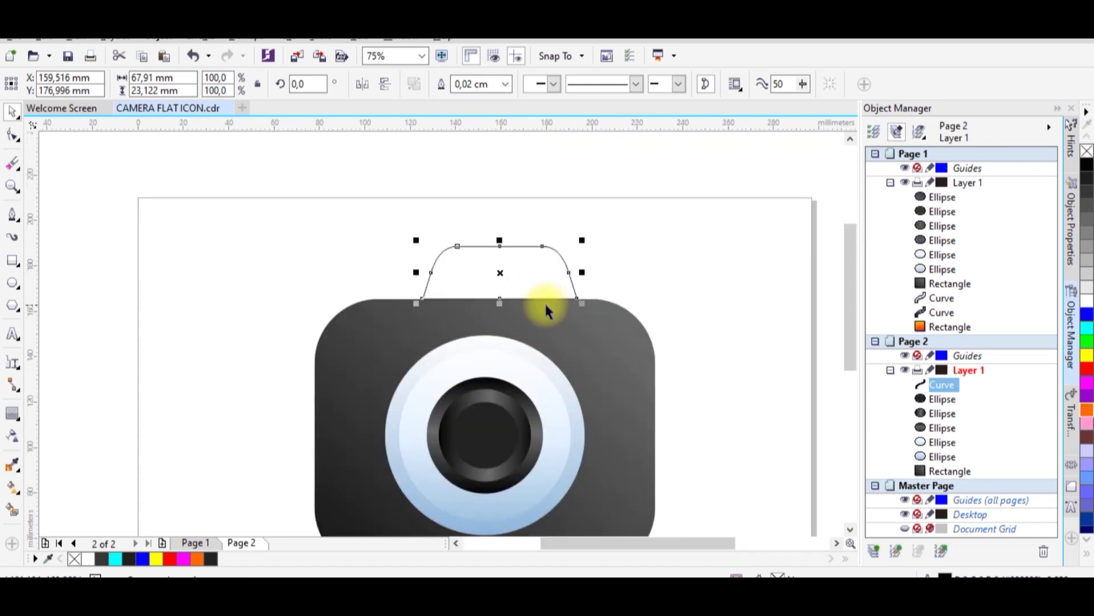
pyautogui.click(529, 223)
pyautogui.click(526, 256)
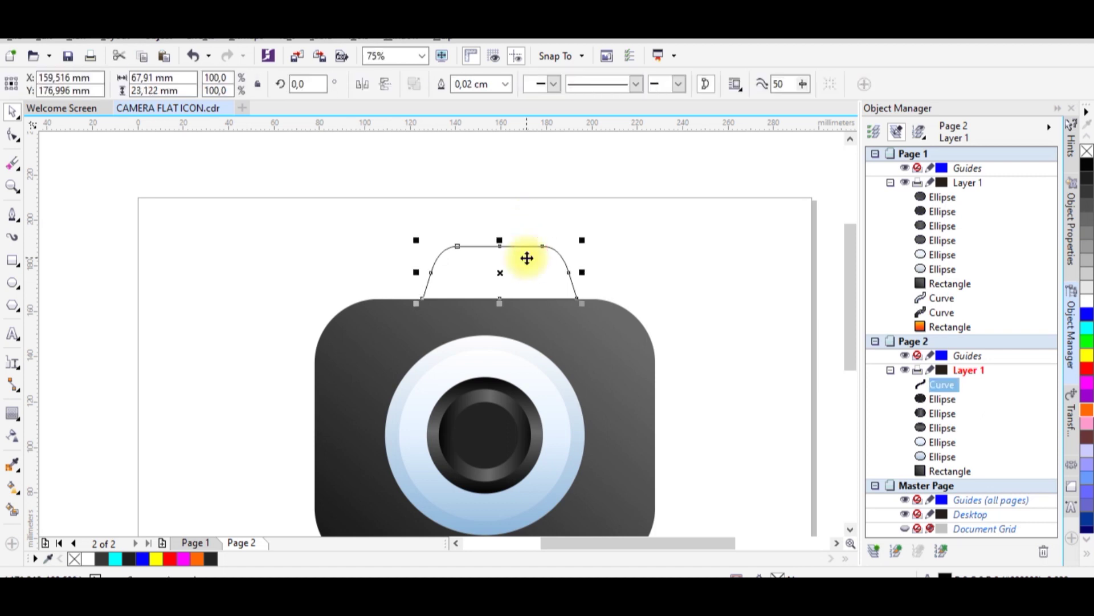
pyautogui.keyDown('shift'); pyautogui.click(525, 320); pyautogui.keyUp('shift')
pyautogui.press('c')
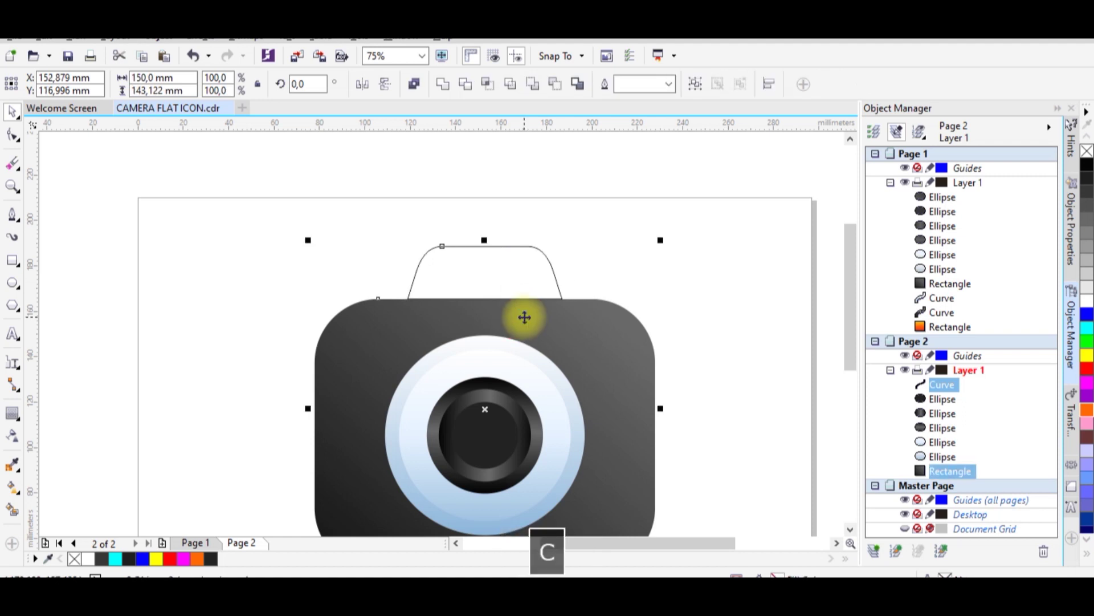
pyautogui.click(522, 225)
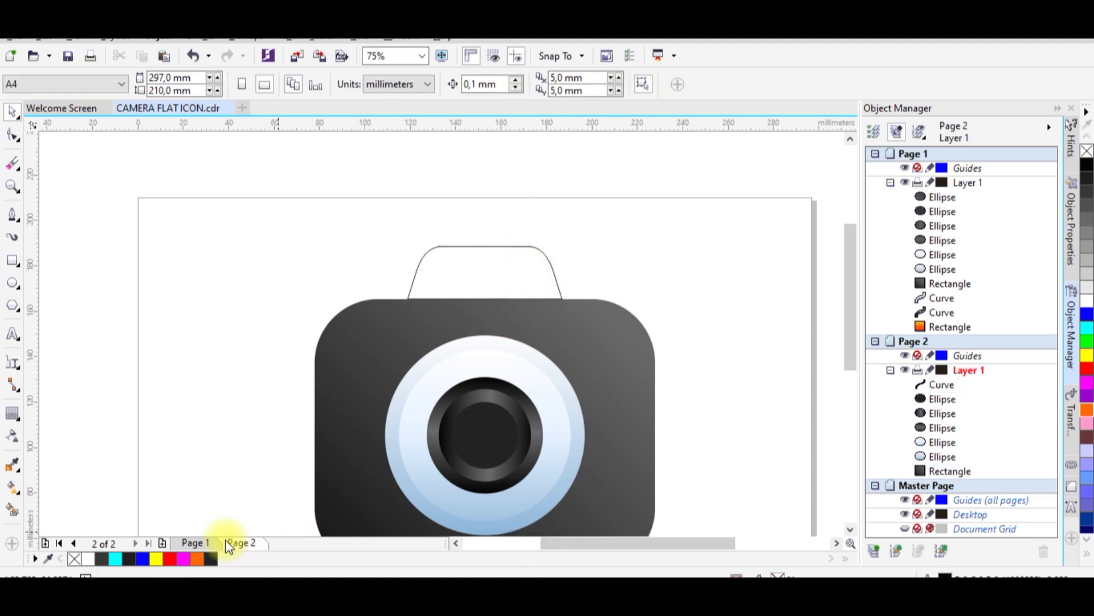
# Step: Examine the viewfinder housing of the reference camera on page 1, then return to page 2
pyautogui.click(196, 542)
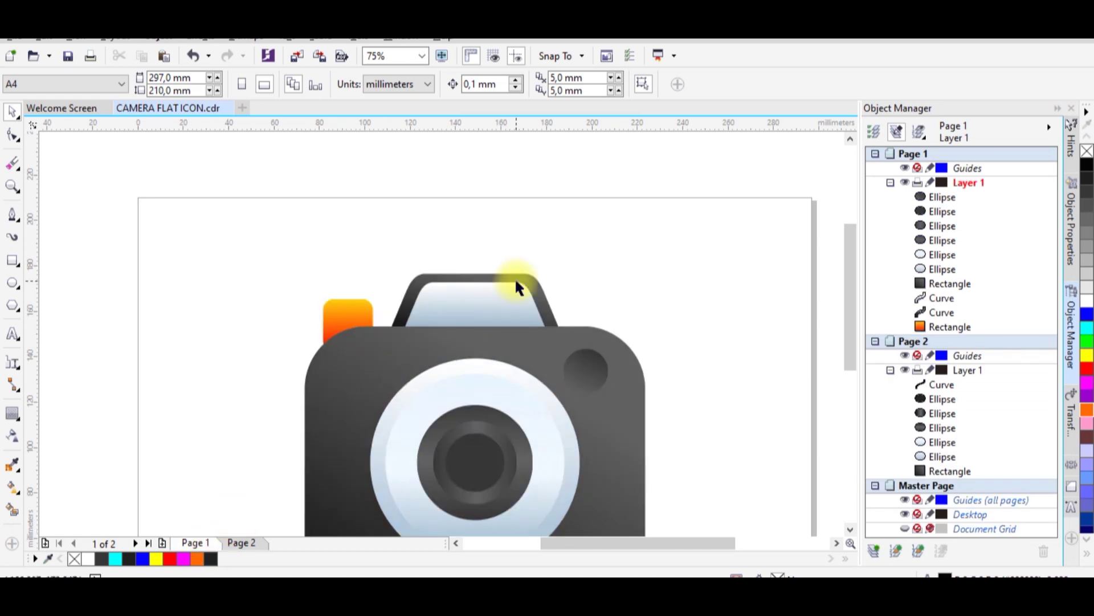
pyautogui.scroll(2, 515, 277)
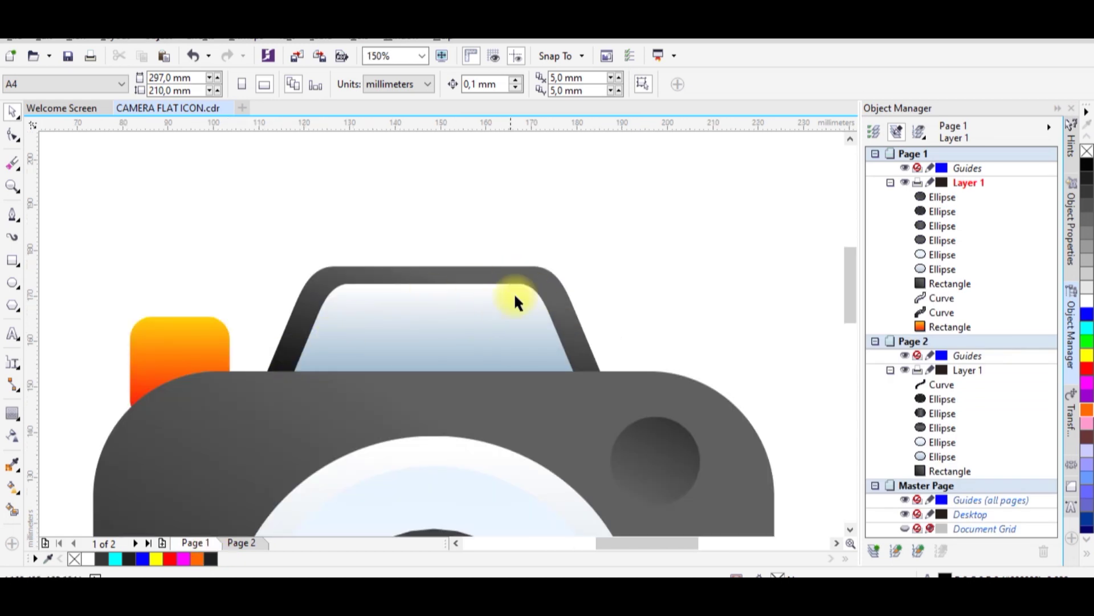
pyautogui.click(254, 545)
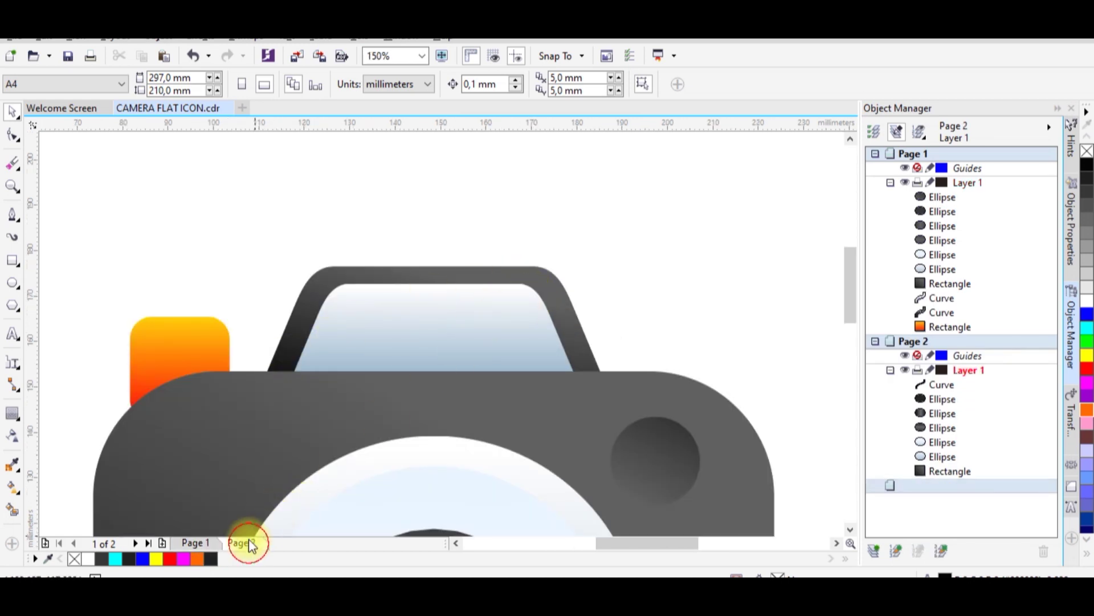
pyautogui.scroll(-2, 454, 294)
pyautogui.scroll(-2, 447, 311)
pyautogui.scroll(2, 439, 313)
# Step: Copy the camera body's gradient fill onto the viewfinder shape with the Interactive Fill tool
pyautogui.click(444, 285)
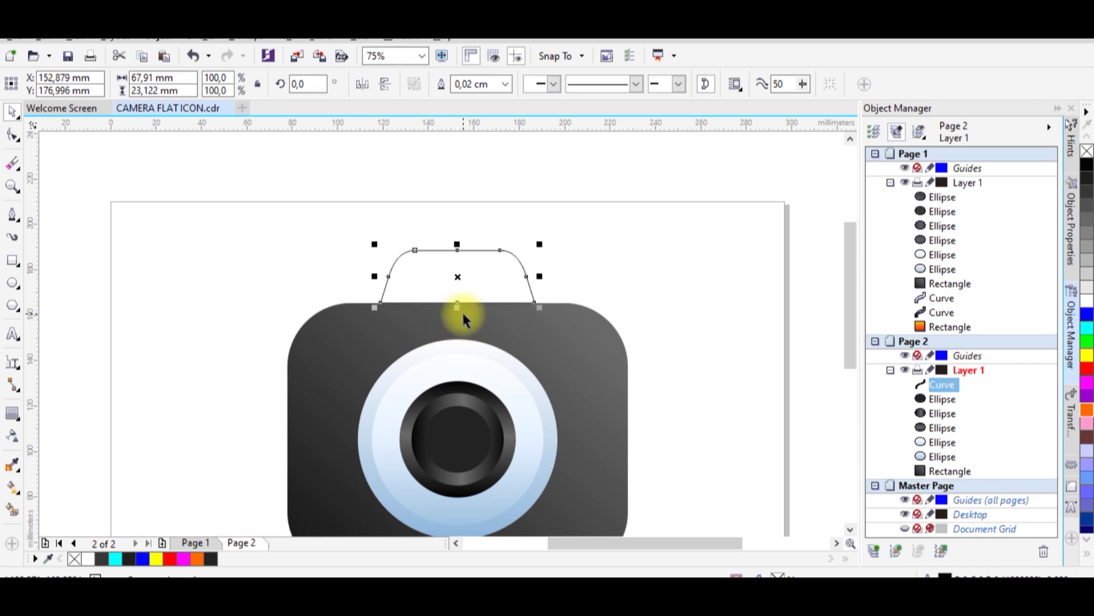
pyautogui.click(484, 228)
pyautogui.click(482, 251)
pyautogui.click(16, 490)
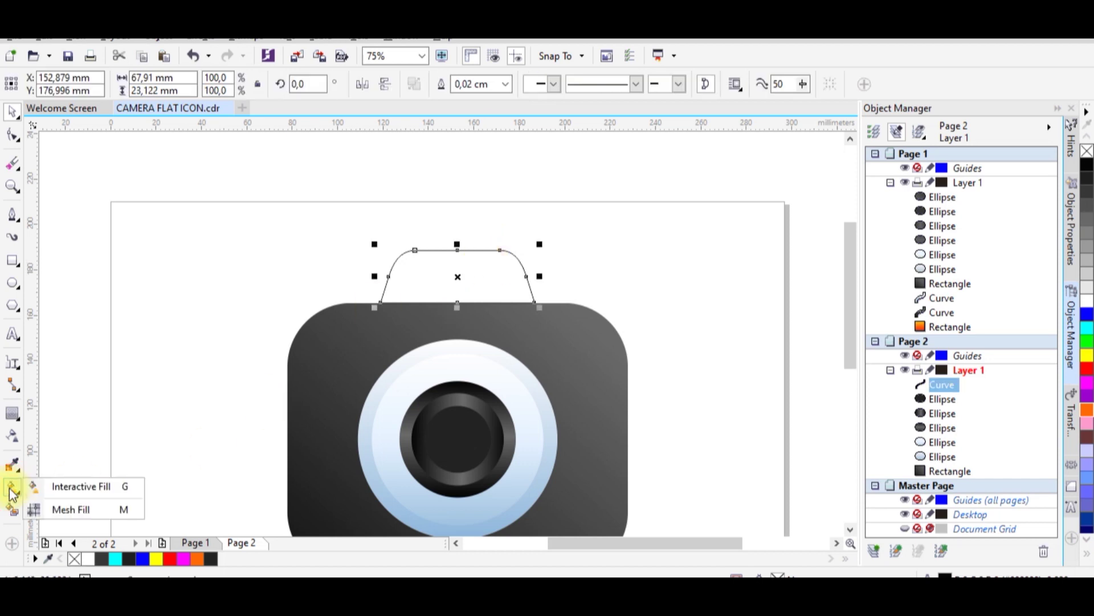
pyautogui.click(69, 486)
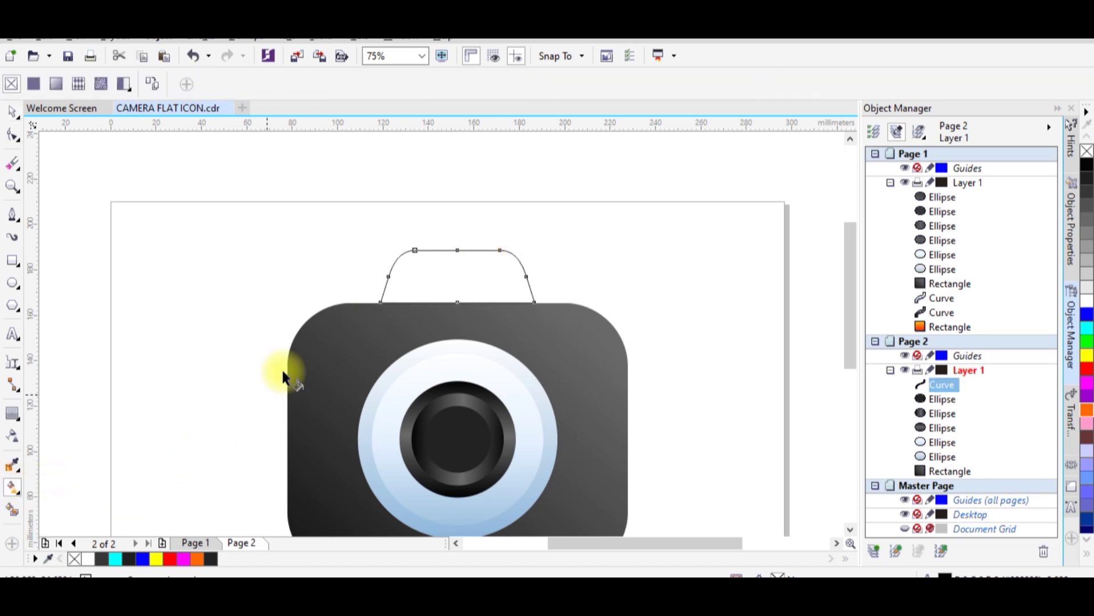
pyautogui.click(153, 85)
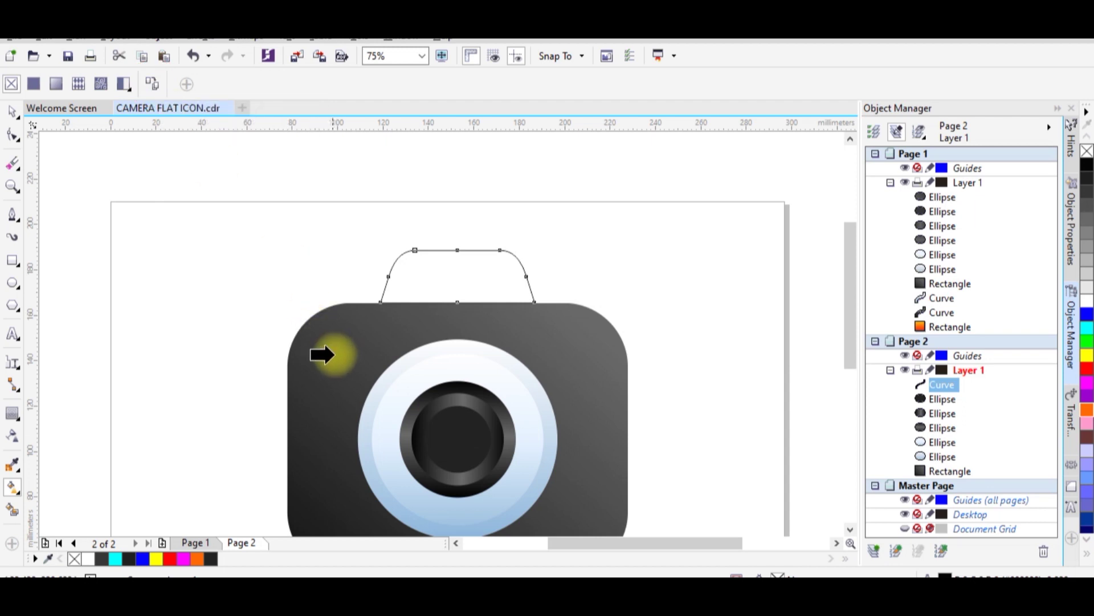
pyautogui.click(319, 354)
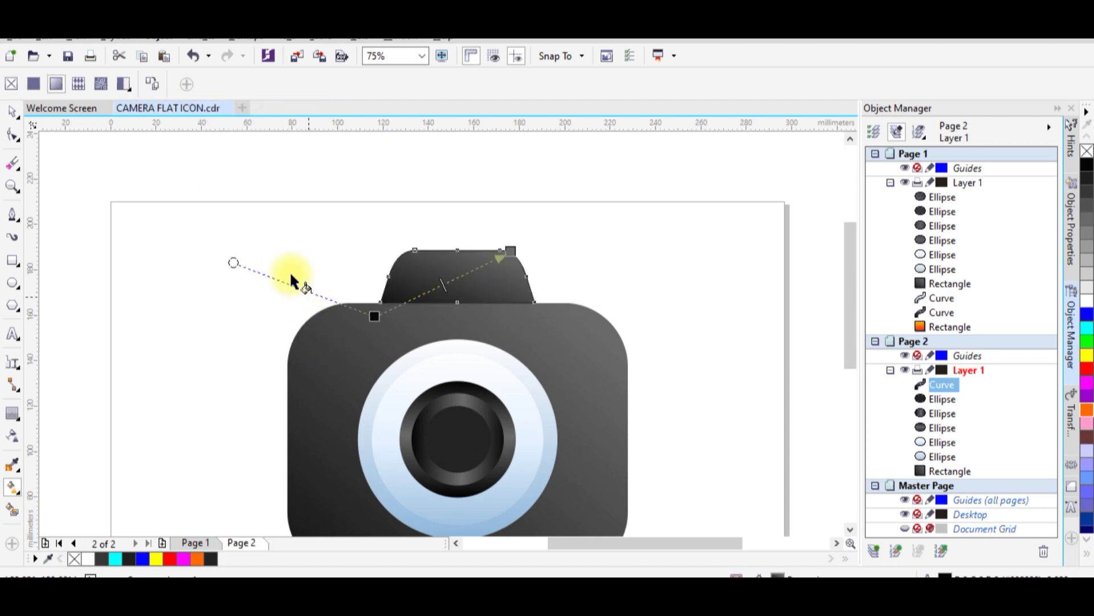
# Step: Remove the viewfinder housing's outline and deselect it
pyautogui.click(12, 110)
pyautogui.scroll(2, 466, 240)
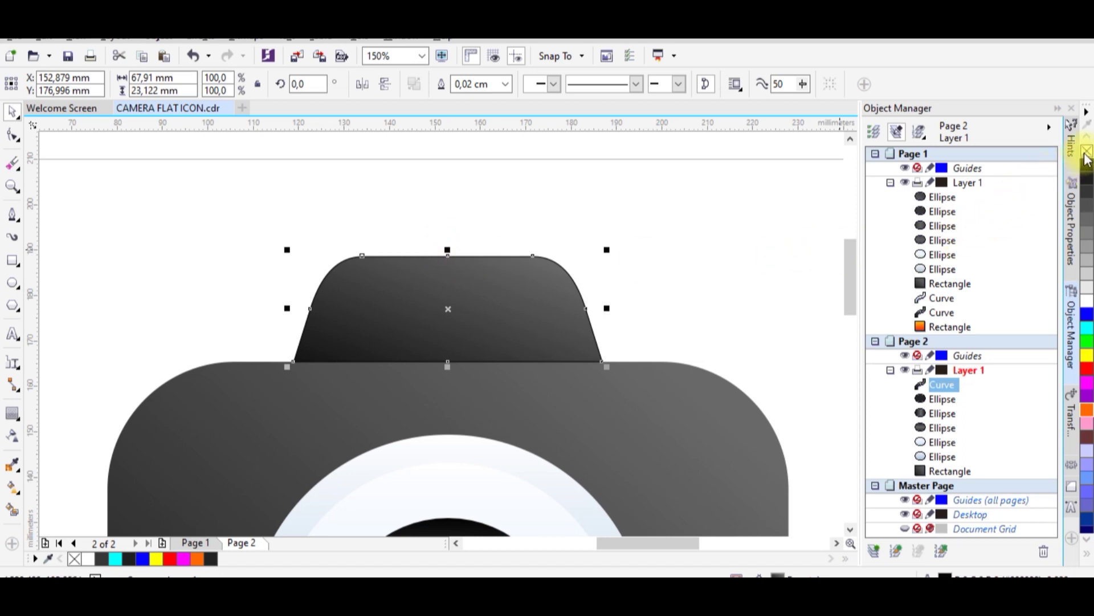
pyautogui.click(733, 222)
pyautogui.scroll(-2, 493, 278)
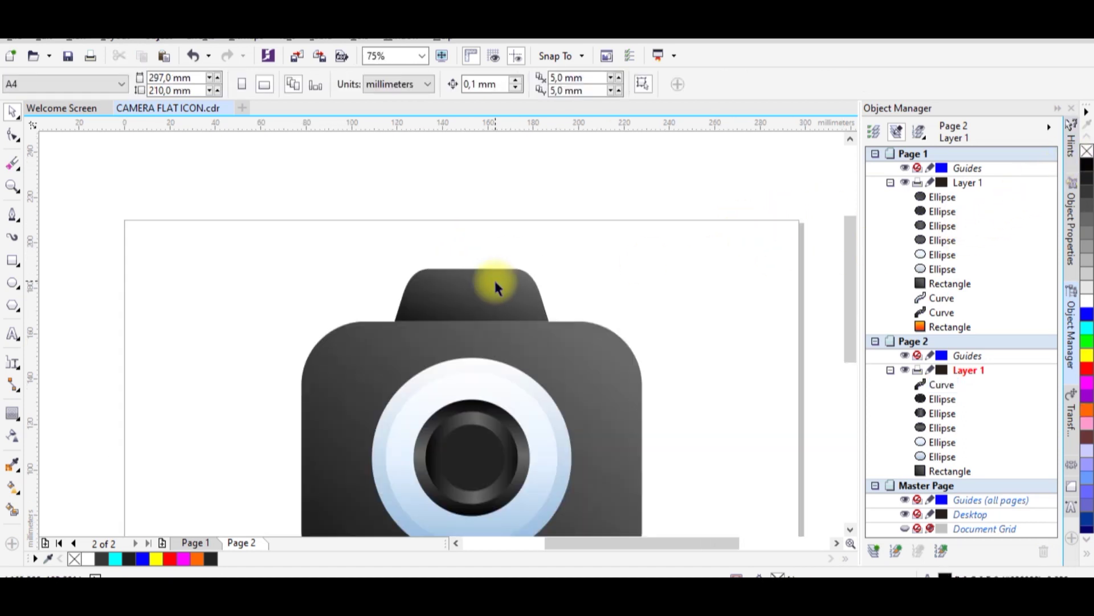
pyautogui.scroll(2, 492, 288)
# Step: Check the reference housing on page 1, then copy the page 2 viewfinder housing and paste a duplicate in place
pyautogui.click(188, 542)
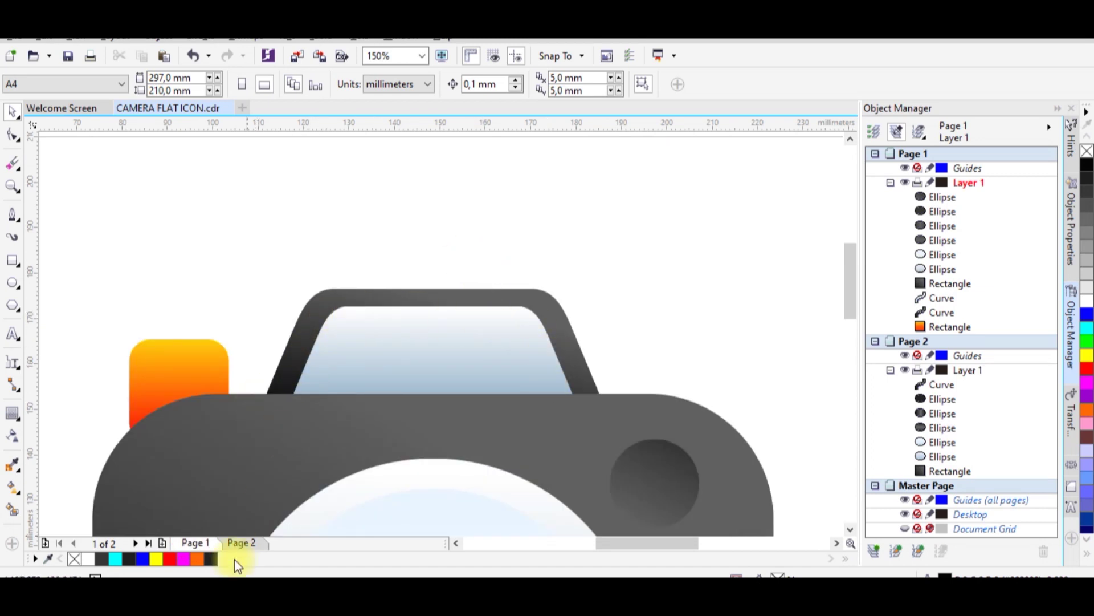
pyautogui.click(238, 543)
pyautogui.click(429, 314)
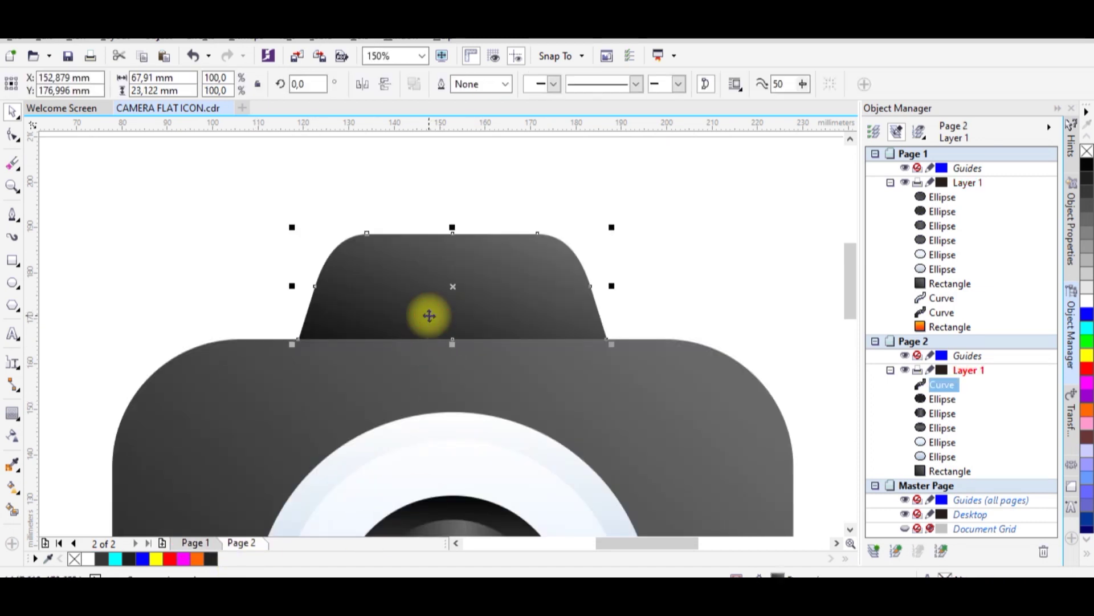
pyautogui.rightClick(561, 268)
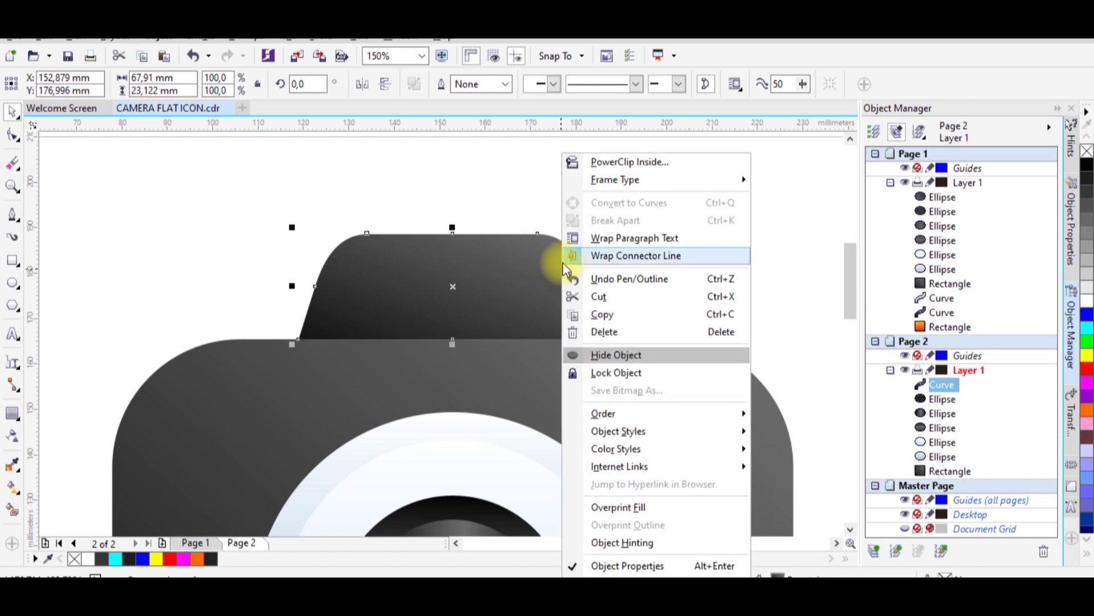
pyautogui.click(600, 317)
pyautogui.rightClick(641, 263)
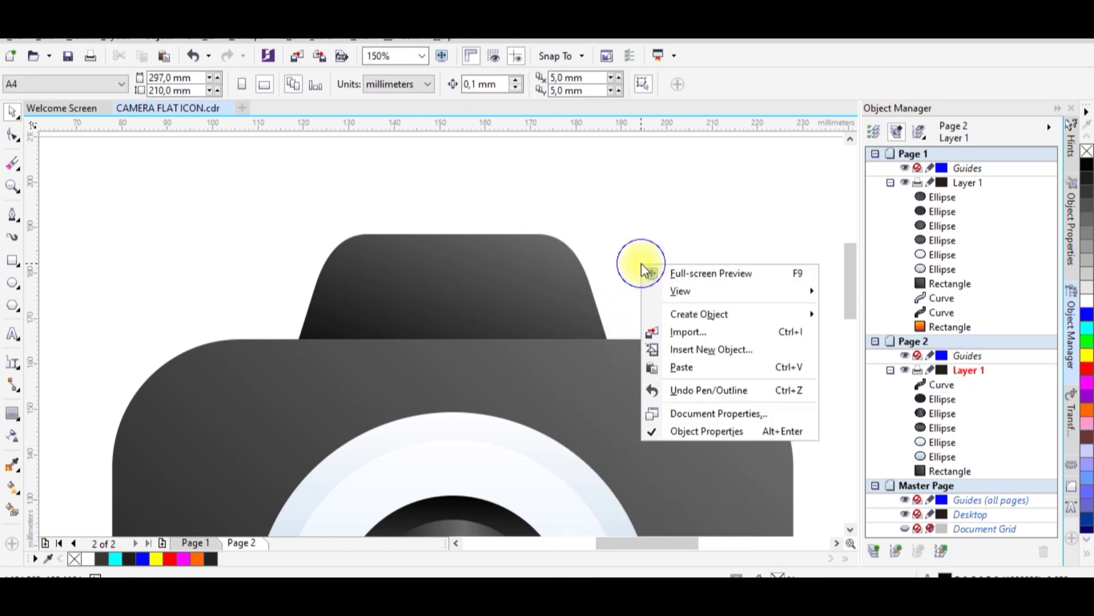
pyautogui.click(669, 367)
pyautogui.click(640, 283)
pyautogui.click(571, 285)
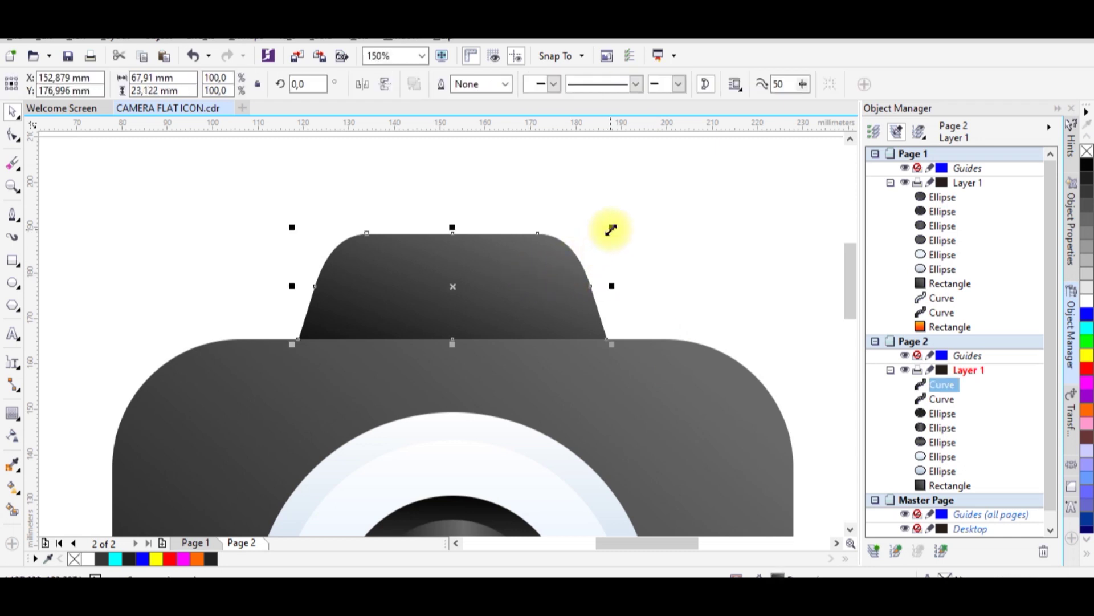
# Step: Scale the pasted copy proportionally to about 89.5% from its lower-left corner and centre it horizontally on the original housing
pyautogui.moveTo(612, 227); pyautogui.dragTo(580, 182)
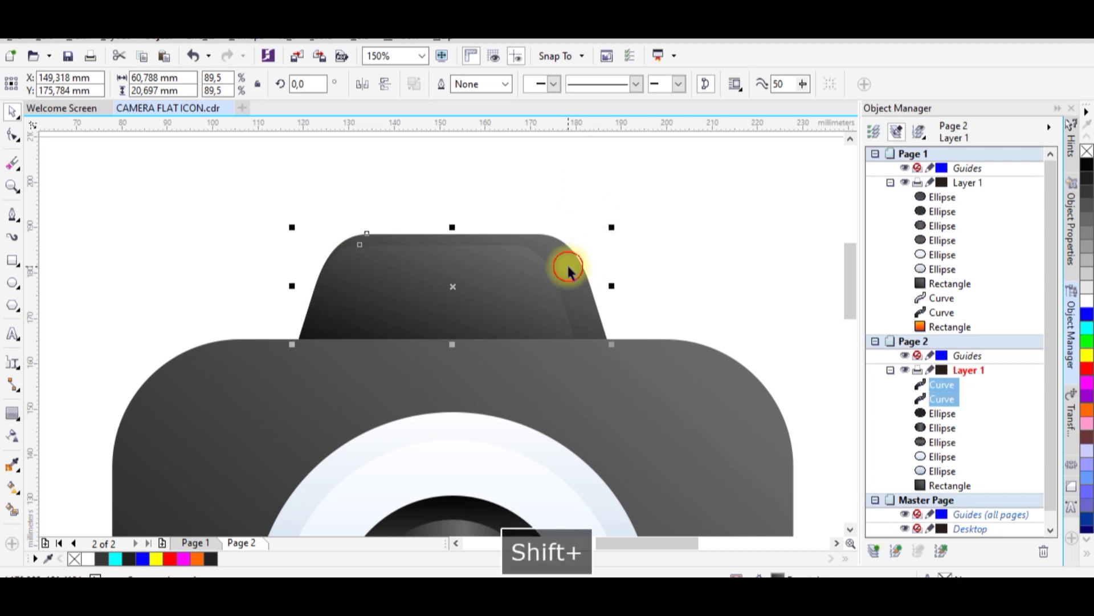
pyautogui.keyDown('shift'); pyautogui.click(567, 262); pyautogui.keyUp('shift')
pyautogui.press('c')
pyautogui.click(607, 269)
pyautogui.click(541, 291)
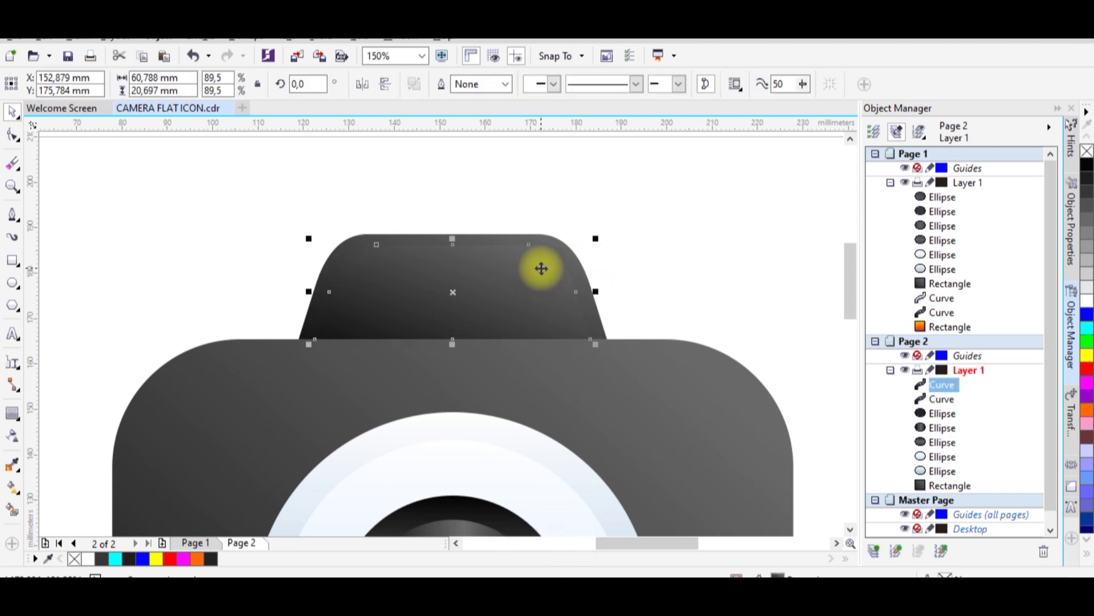
# Step: Shrink the inner housing copy slightly more and centre it horizontally on the outer housing again, then deselect both
pyautogui.scroll(2, 593, 248)
pyautogui.moveTo(598, 236); pyautogui.dragTo(573, 244)
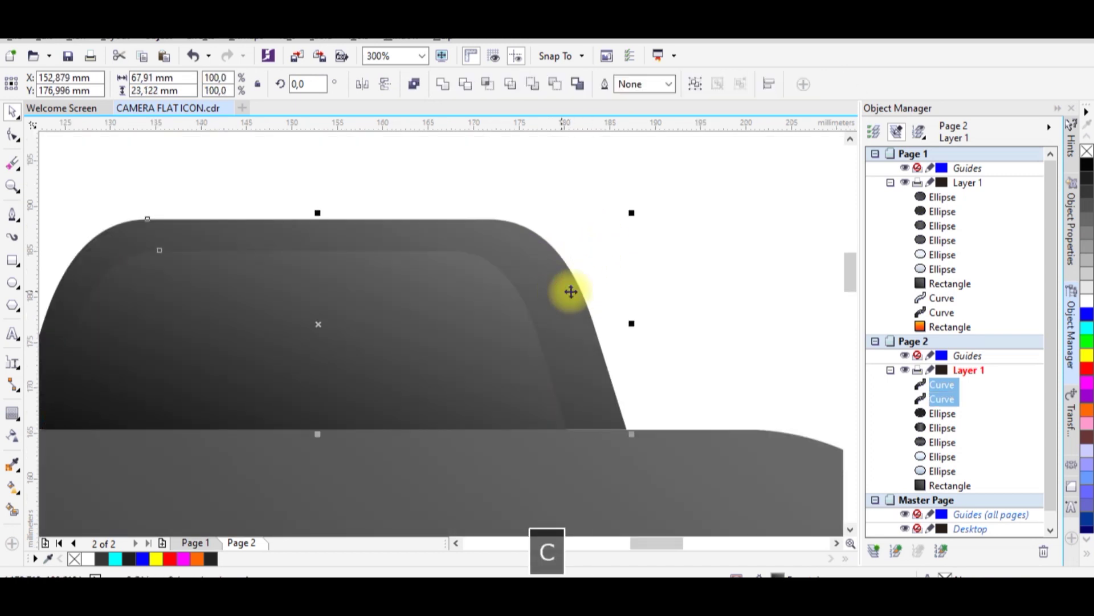
pyautogui.click(636, 255)
pyautogui.scroll(-2, 522, 306)
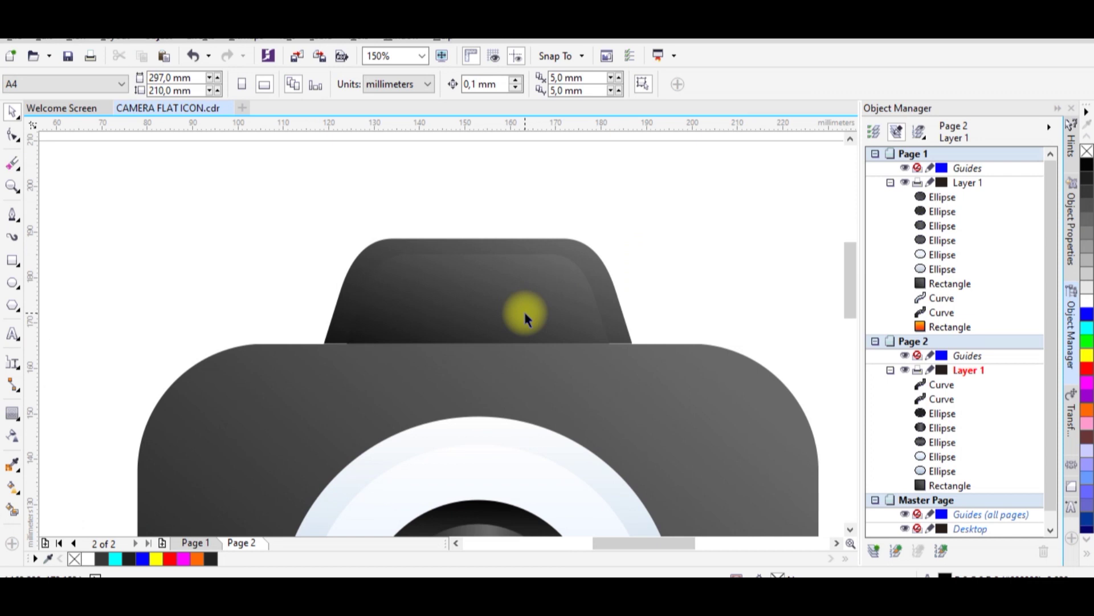
# Step: Copy the lens ring's light blue gradient fill onto the inner viewfinder panel, then deselect it
pyautogui.scroll(-1, 511, 403)
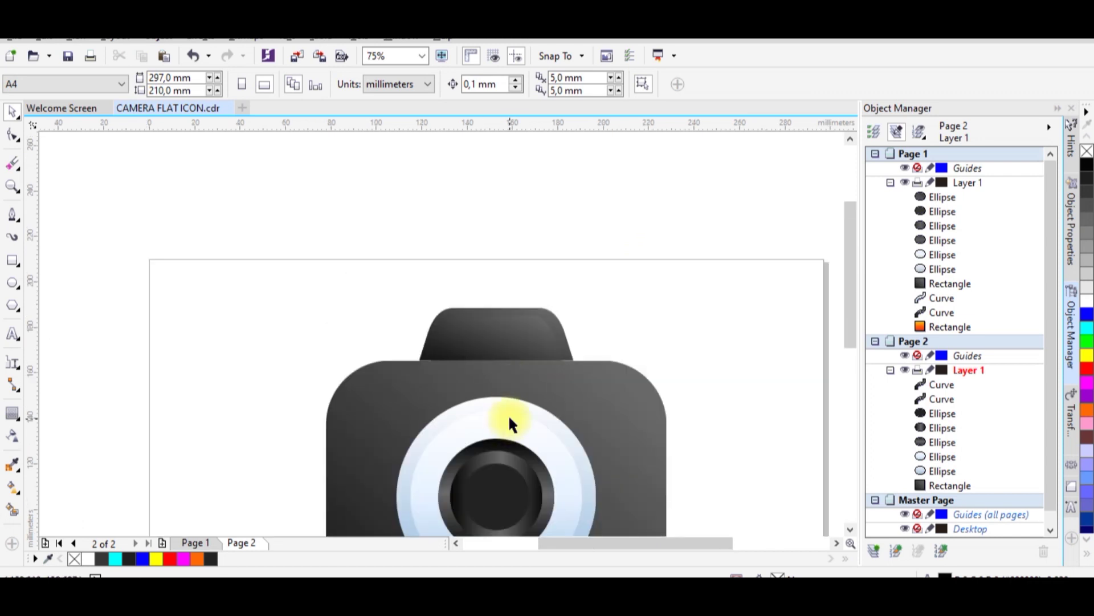
pyautogui.scroll(1, 503, 405)
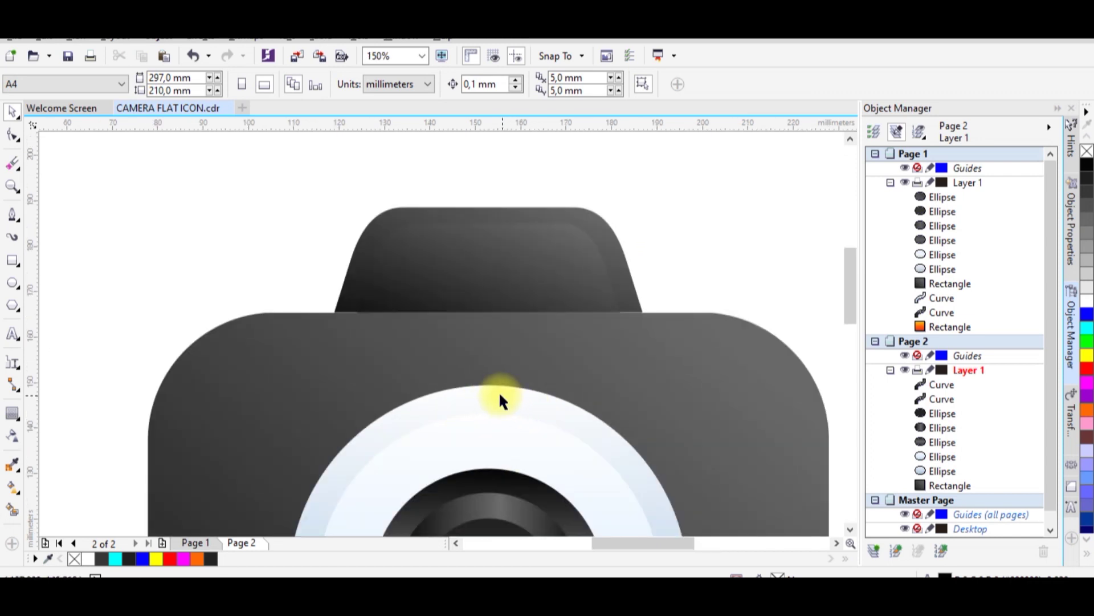
pyautogui.click(501, 283)
pyautogui.click(14, 486)
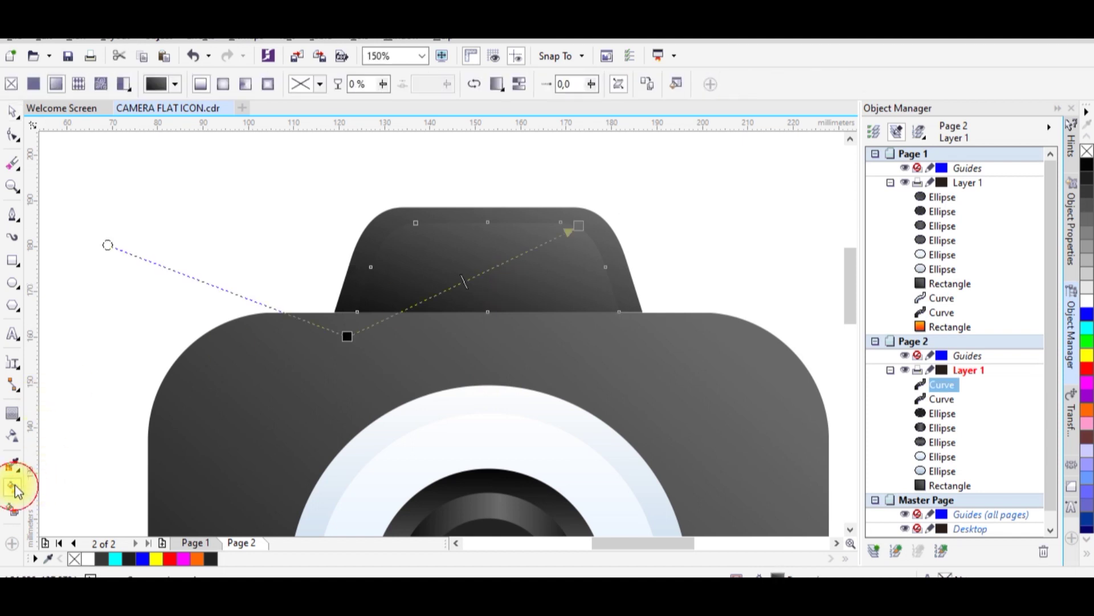
pyautogui.click(647, 84)
pyautogui.click(459, 403)
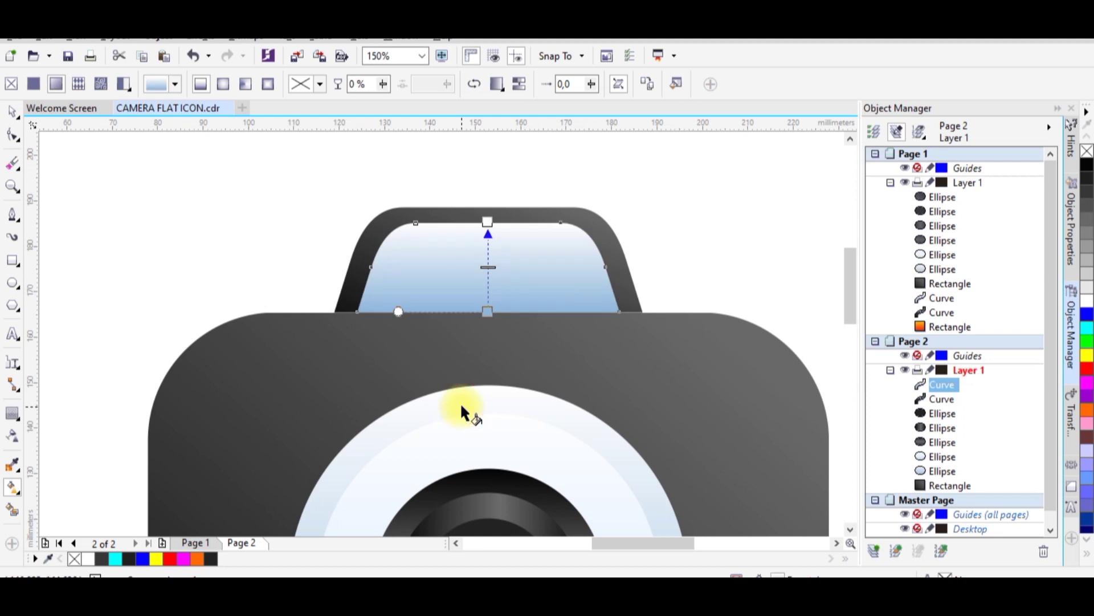
pyautogui.click(12, 112)
pyautogui.click(244, 225)
pyautogui.scroll(-2, 545, 208)
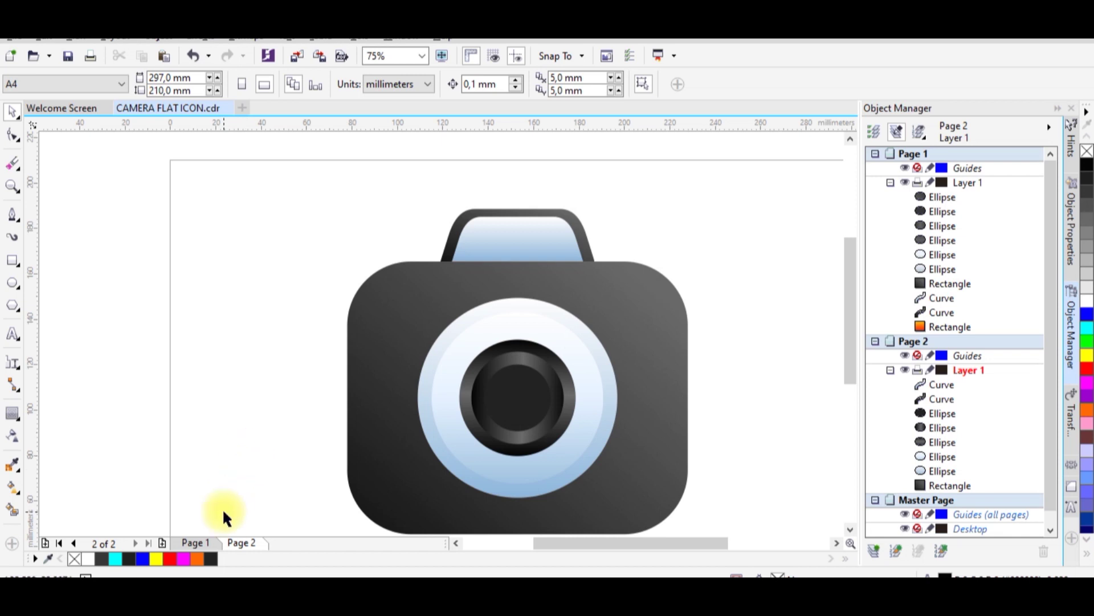
# Step: Check the orange shutter button on page 1, then draw a rectangle about 22.4 by 23.3 mm over the page 2 body's upper-left corner
pyautogui.click(195, 542)
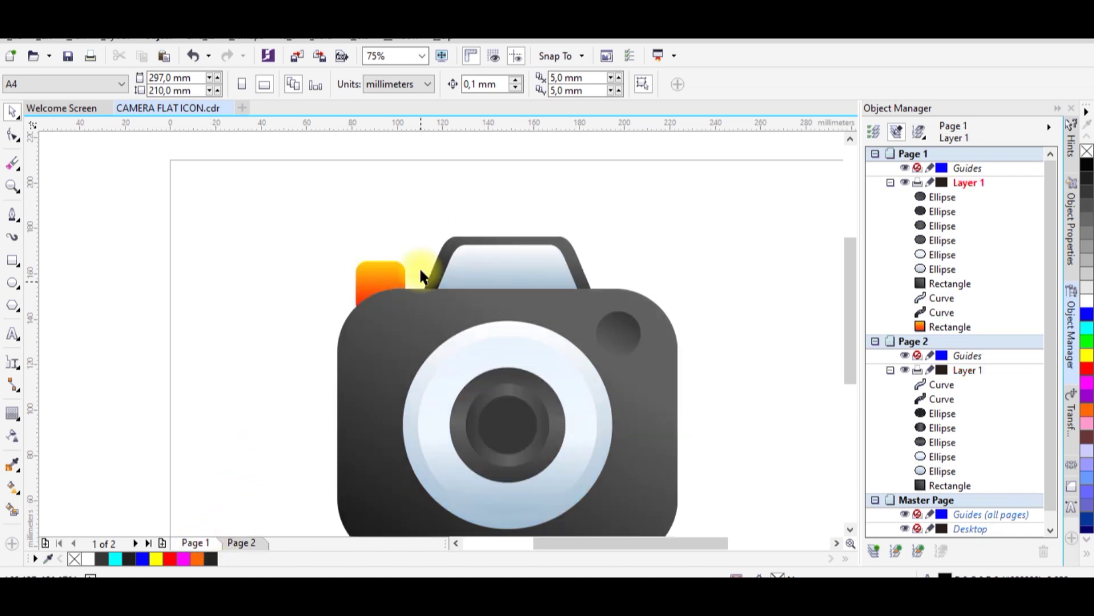
pyautogui.scroll(2, 369, 288)
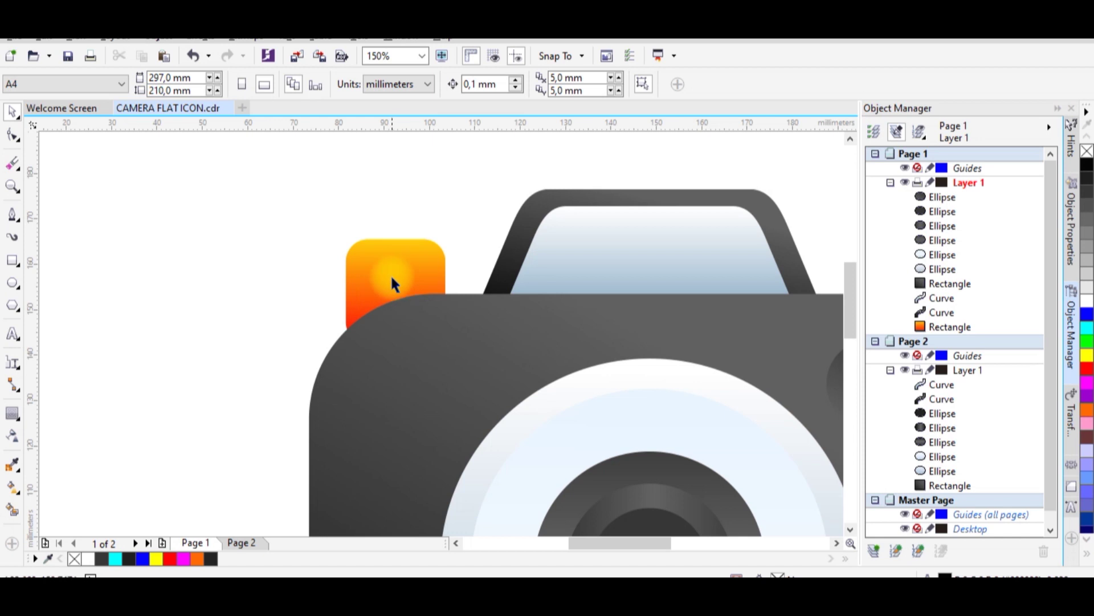
pyautogui.click(251, 542)
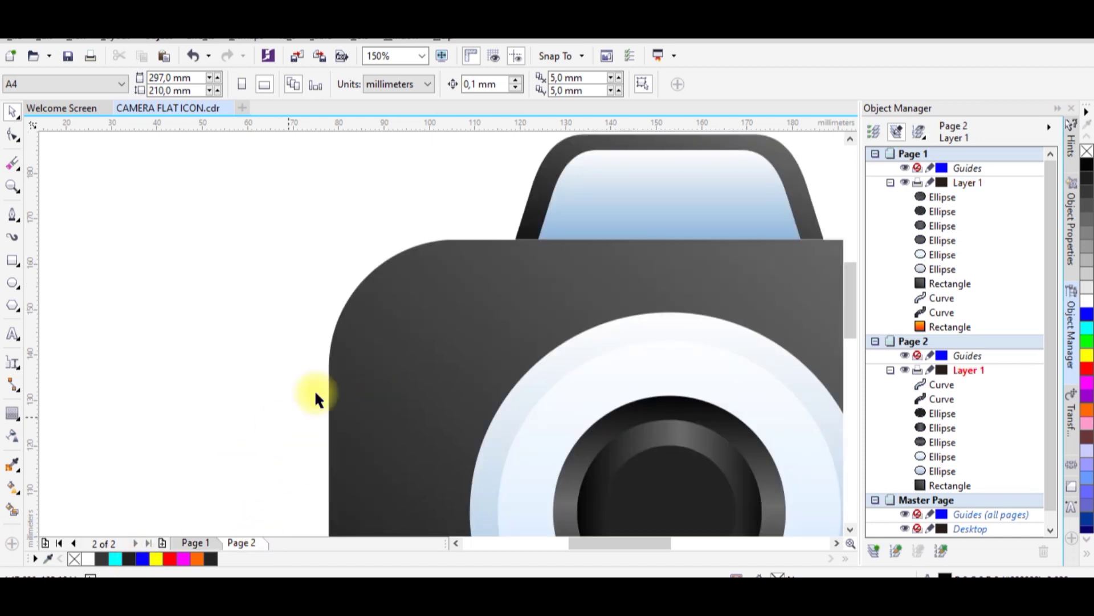
pyautogui.scroll(-2, 324, 342)
pyautogui.scroll(2, 325, 340)
pyautogui.click(13, 260)
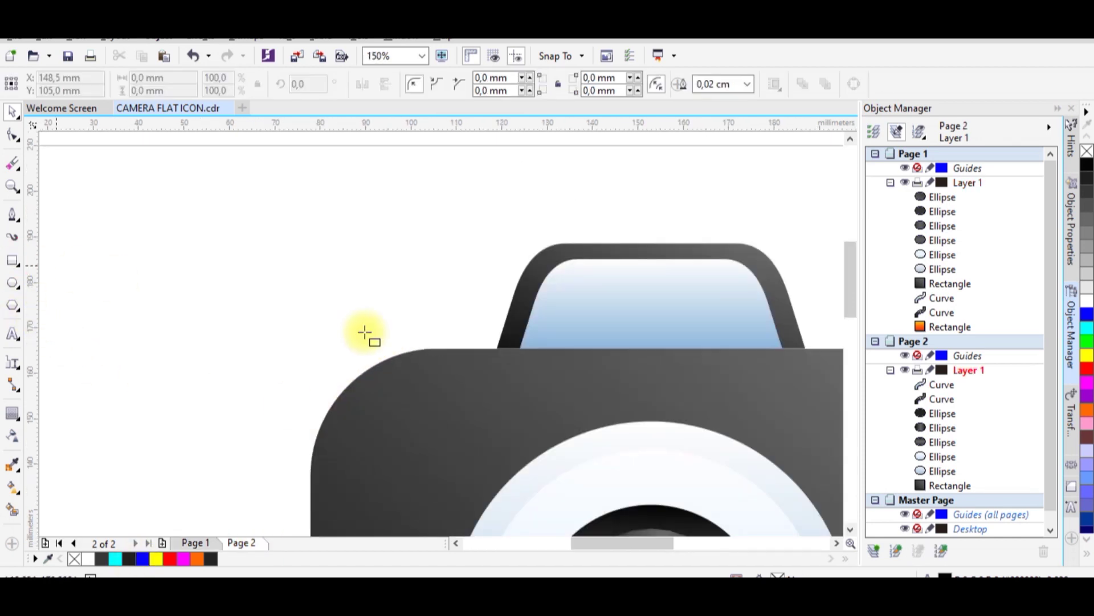
pyautogui.moveTo(350, 298); pyautogui.dragTo(452, 403)
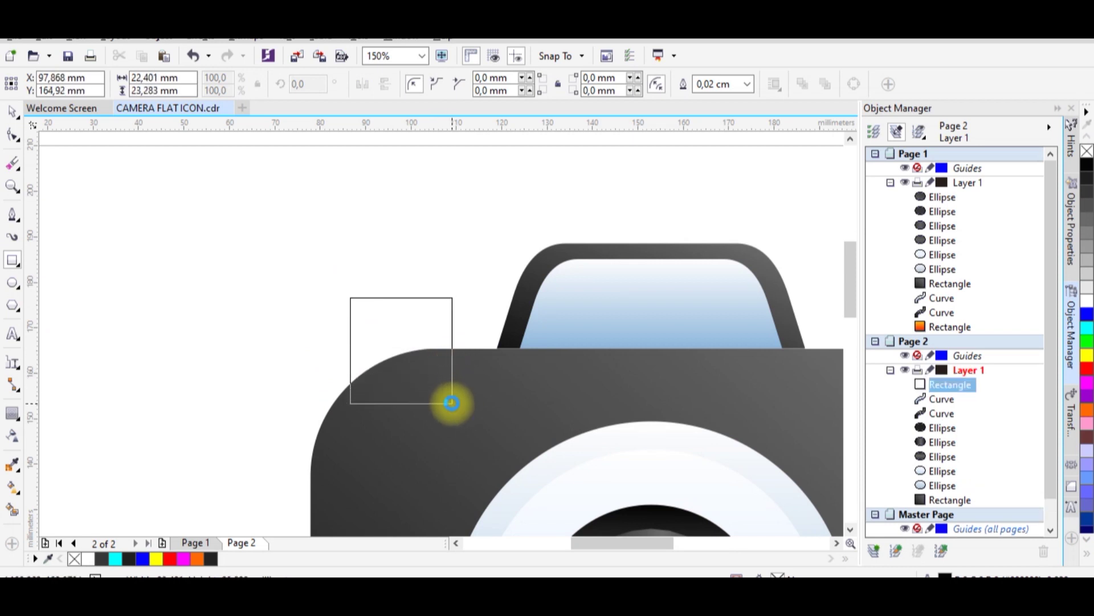
# Step: Round all four corners of the shutter button rectangle to a radius of about 6 mm
pyautogui.click(13, 135)
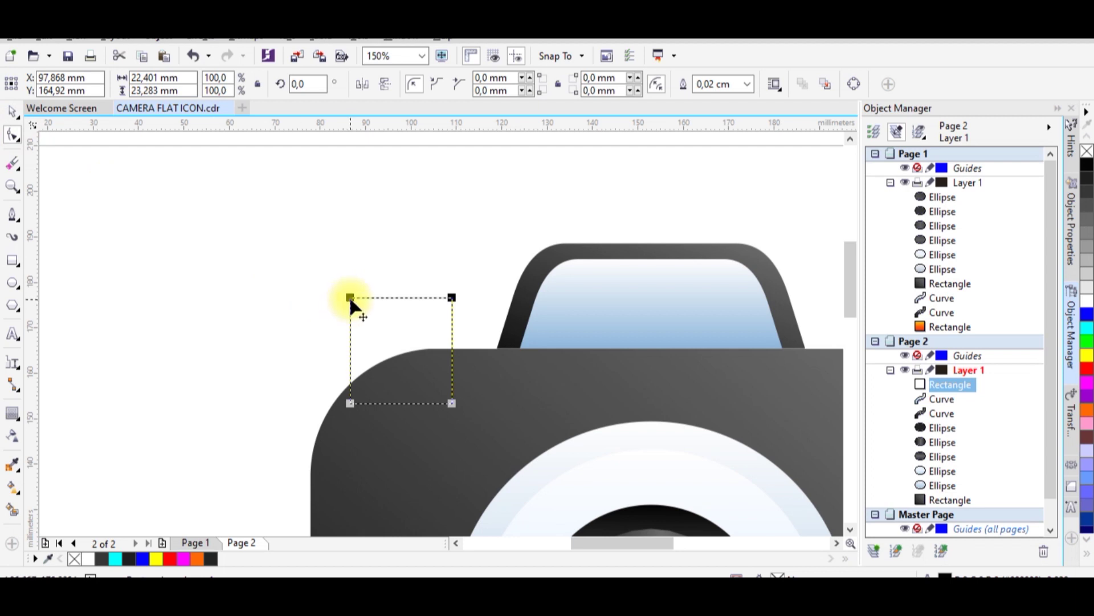
pyautogui.moveTo(350, 301); pyautogui.dragTo(365, 366)
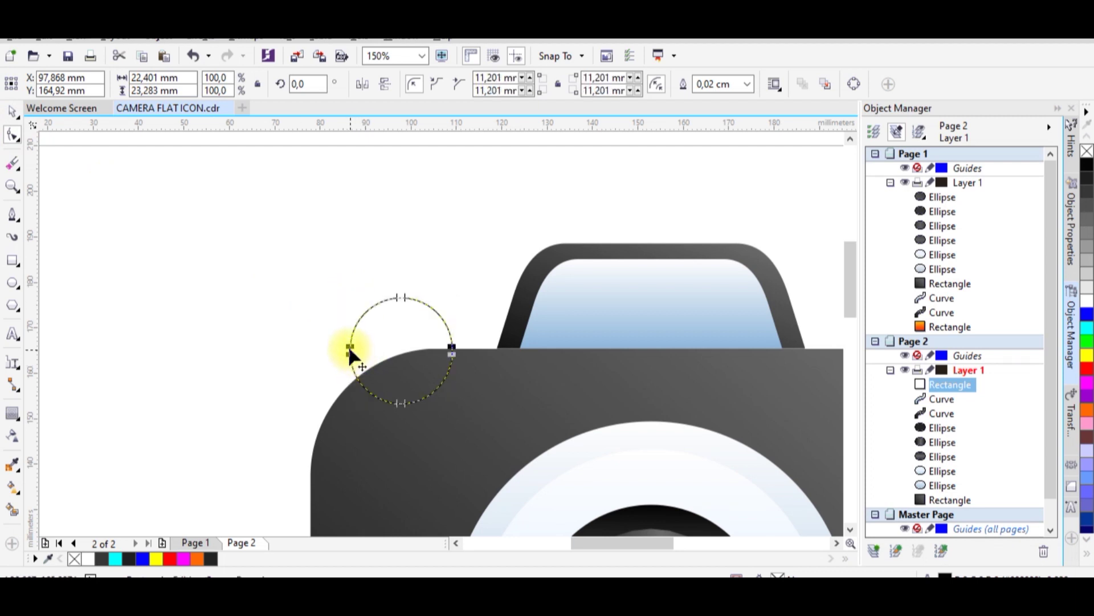
pyautogui.hotkey('ctrl', 'z')
pyautogui.moveTo(348, 298); pyautogui.dragTo(350, 326)
pyautogui.press('space')
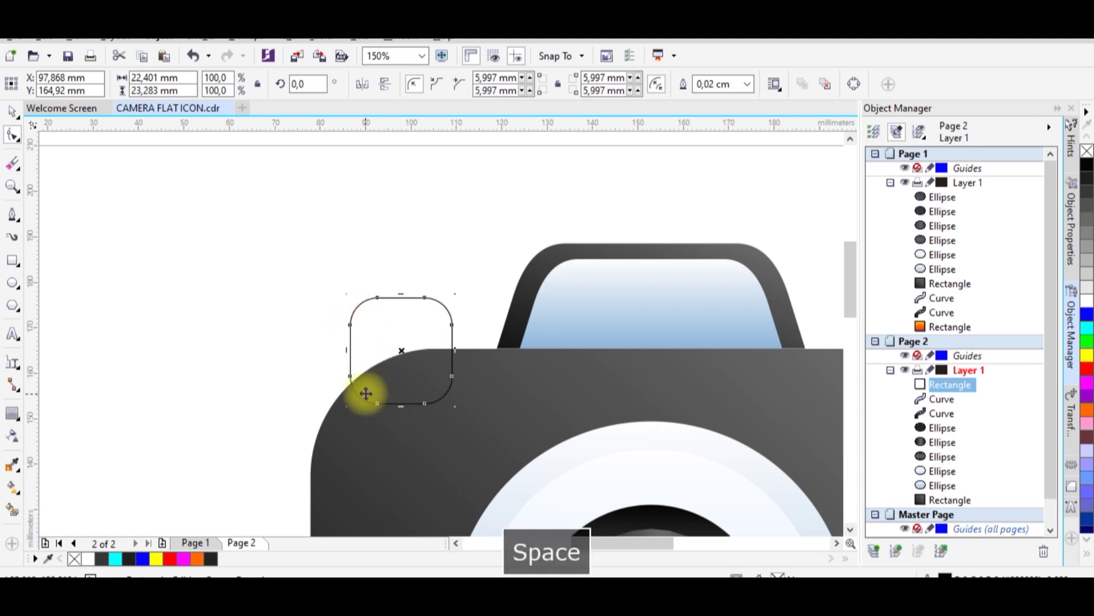
# Step: Stretch the rounded rectangle vertically to about 30.3 mm tall, compare it with the page 1 button, and reselect it
pyautogui.moveTo(404, 408); pyautogui.dragTo(391, 441)
pyautogui.click(408, 308)
pyautogui.click(408, 308)
pyautogui.click(199, 543)
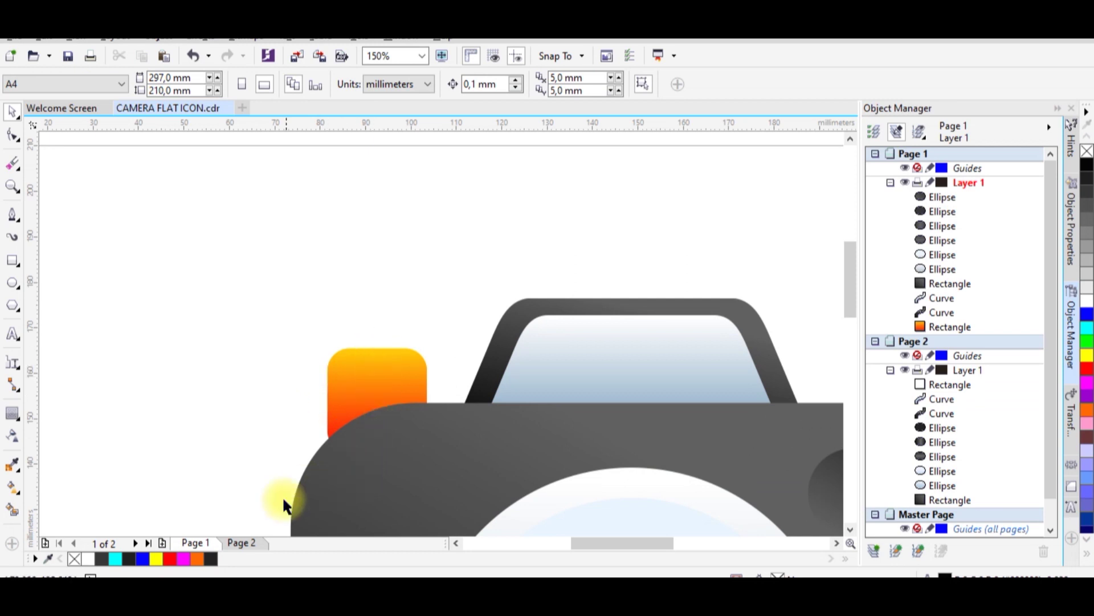
pyautogui.click(239, 544)
pyautogui.click(353, 359)
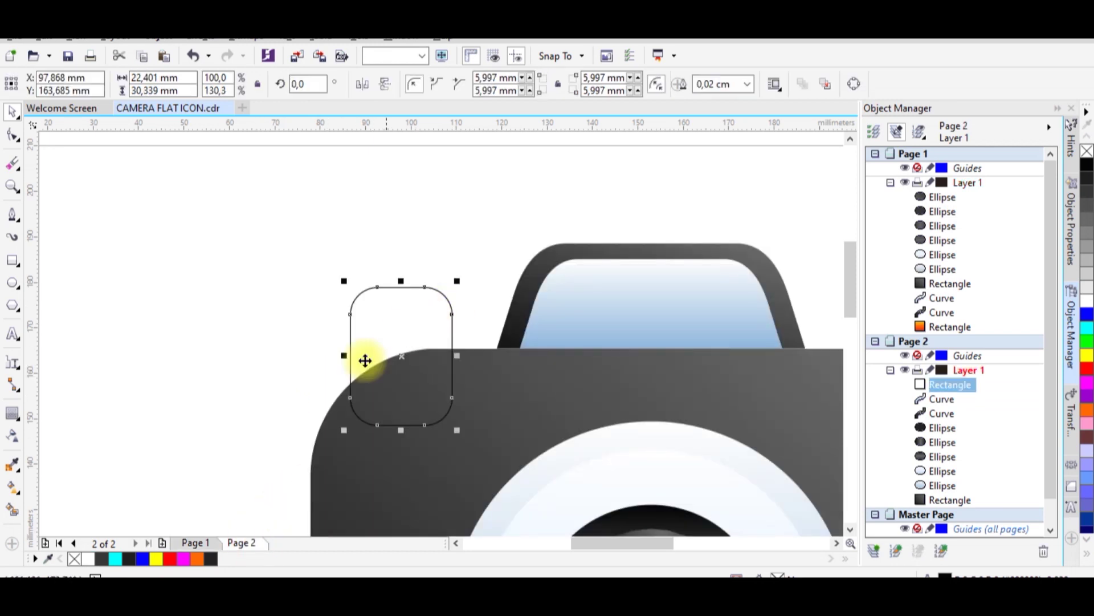
# Step: Apply a vertical linear gradient from bottom to top of the rounded rectangle and set its upper colour to yellow #FFF200
pyautogui.click(13, 489)
pyautogui.click(403, 413)
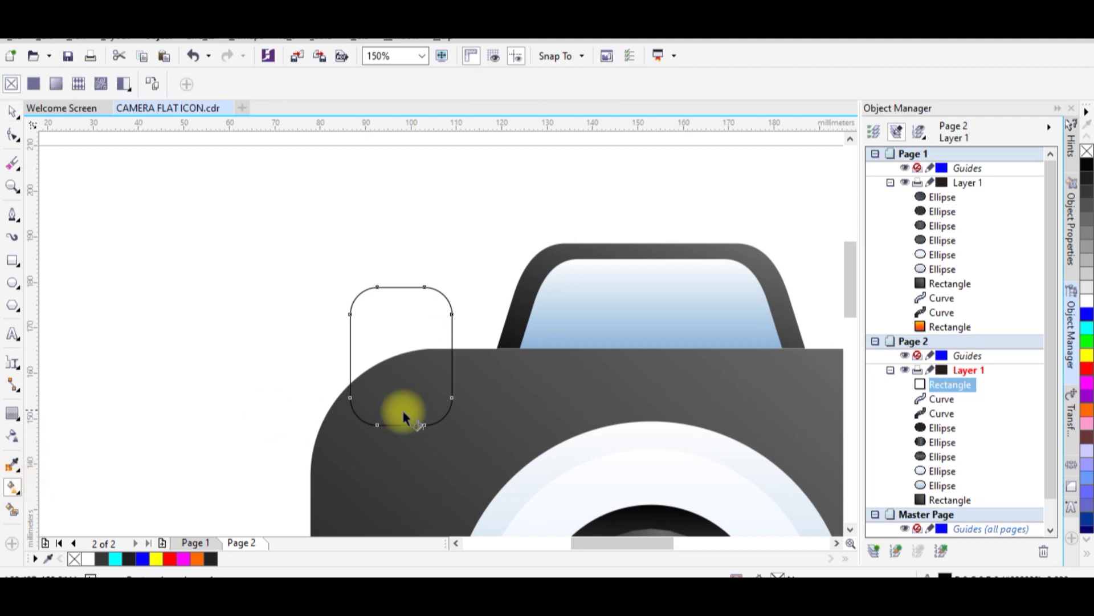
pyautogui.moveTo(405, 428); pyautogui.dragTo(405, 284)
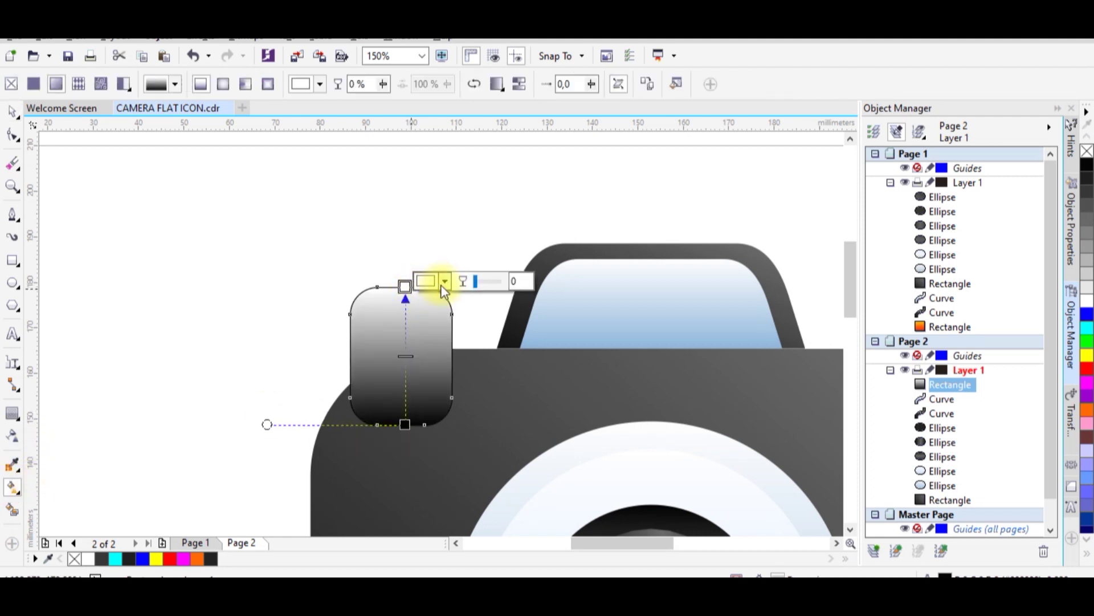
pyautogui.click(445, 282)
pyautogui.moveTo(516, 439); pyautogui.dragTo(522, 430)
pyautogui.click(516, 354)
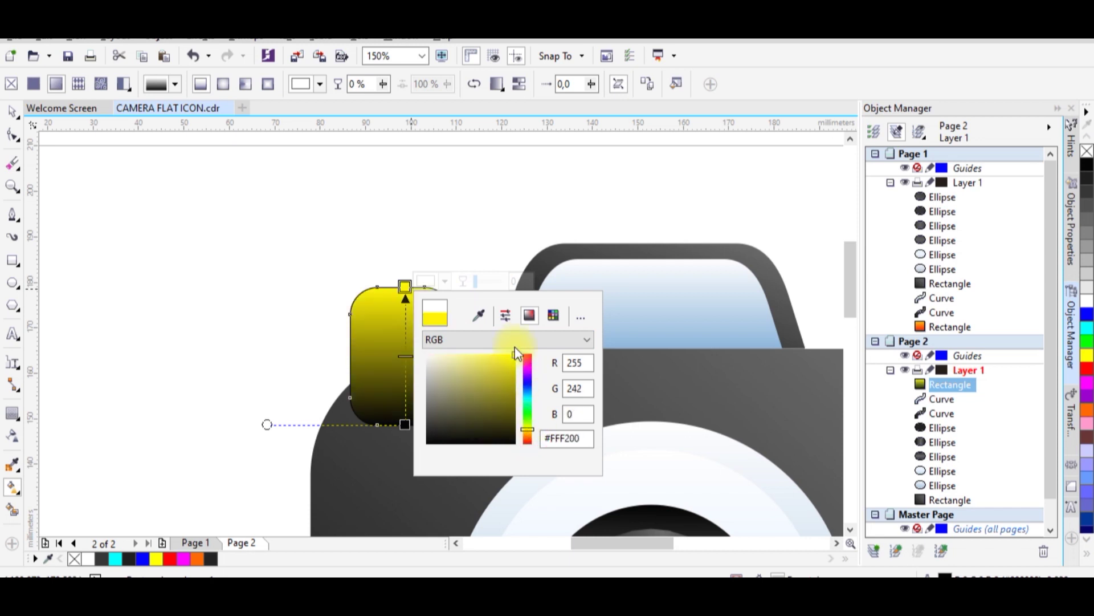
# Step: Set the lower colour of the shutter button's gradient to bright red using the RGB colour model
pyautogui.click(405, 424)
pyautogui.click(445, 420)
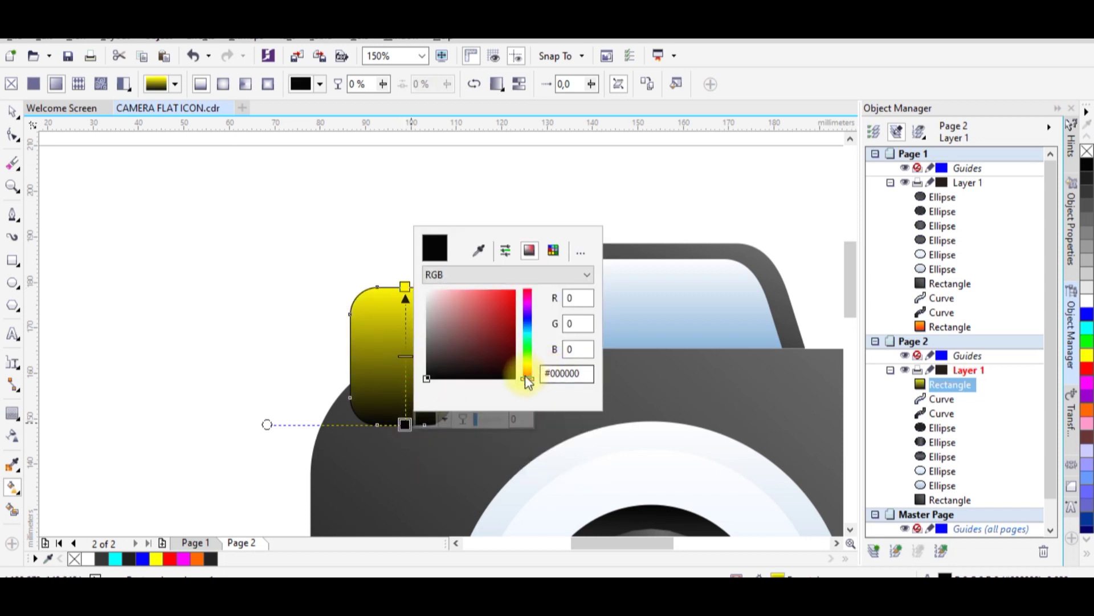
pyautogui.click(515, 276)
pyautogui.click(507, 286)
pyautogui.click(507, 283)
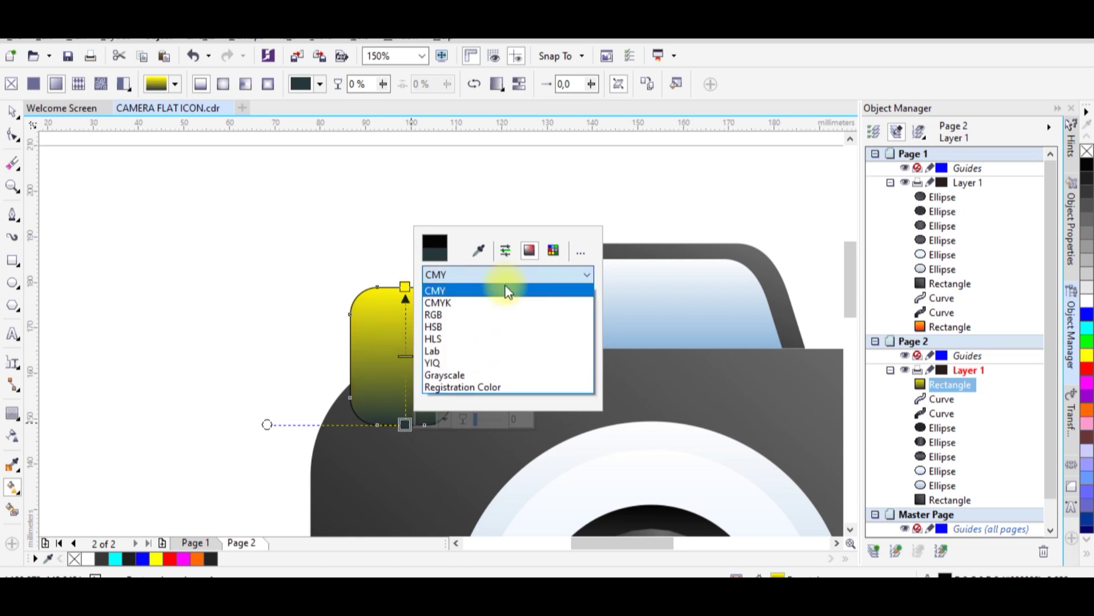
pyautogui.click(501, 313)
pyautogui.click(505, 291)
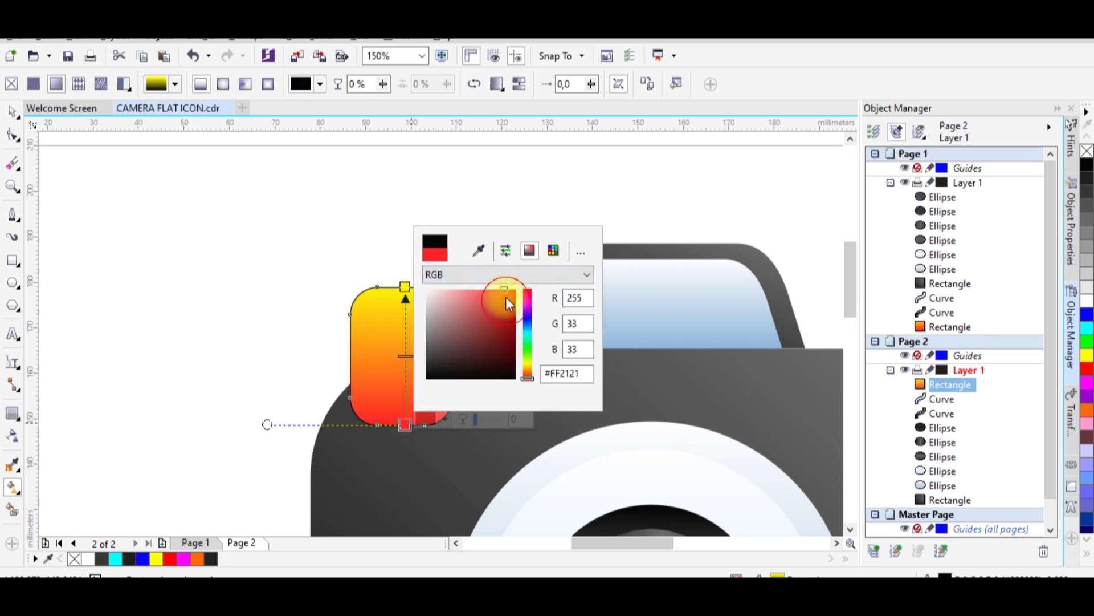
pyautogui.click(370, 287)
# Step: Remove the shutter button's outline and deselect it
pyautogui.click(13, 112)
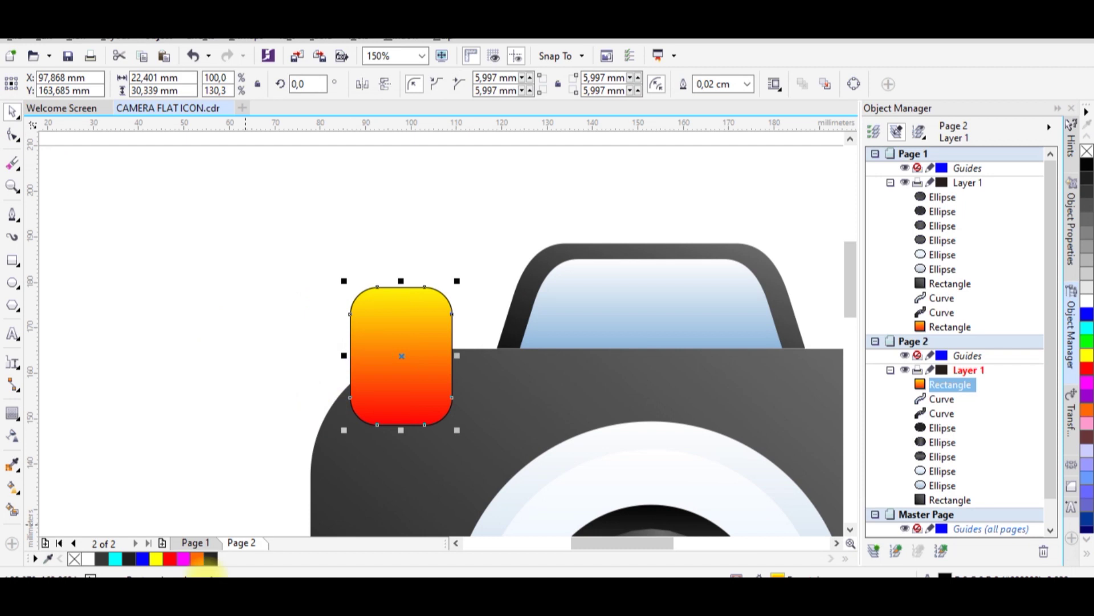
pyautogui.rightClick(78, 557)
pyautogui.click(208, 385)
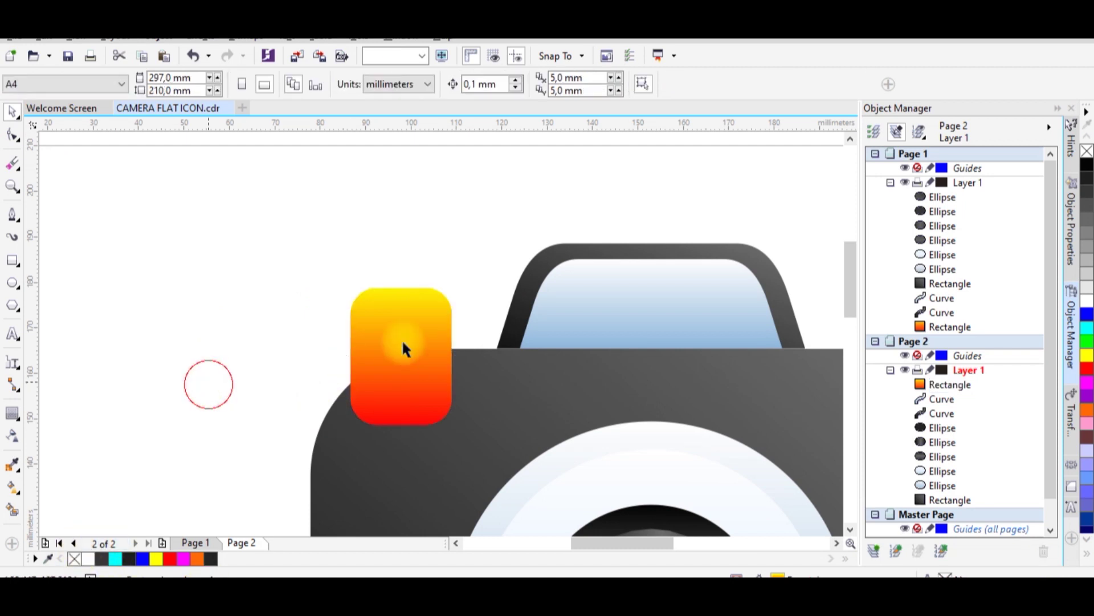
pyautogui.scroll(-2, 420, 320)
pyautogui.scroll(4, 421, 331)
pyautogui.scroll(-1, 429, 341)
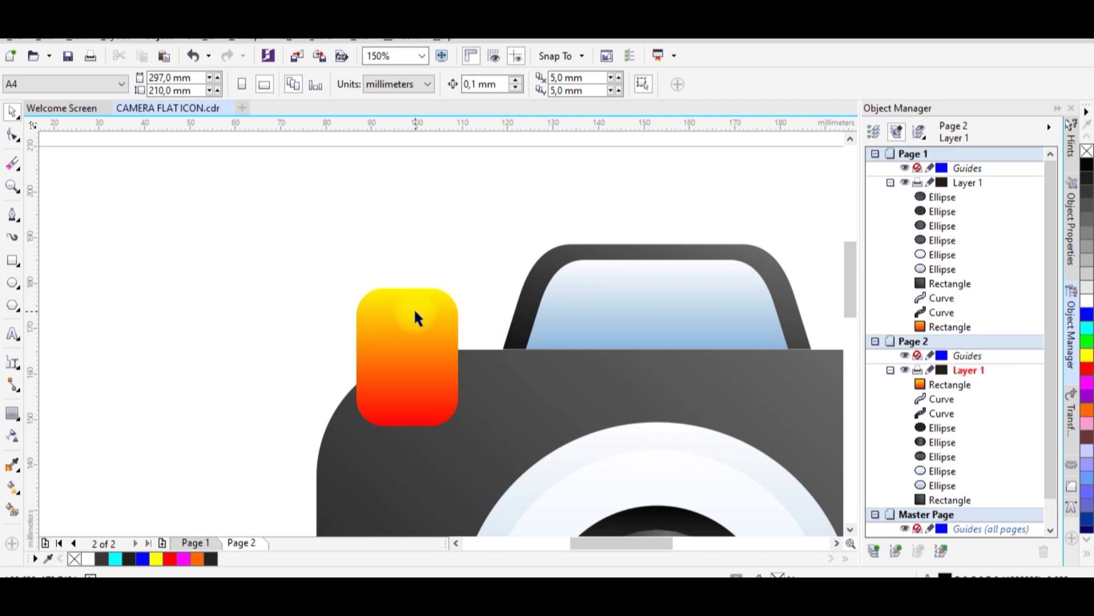
# Step: Send the orange shutter button to the back of the layer, behind the camera body
pyautogui.click(414, 307)
pyautogui.rightClick(414, 308)
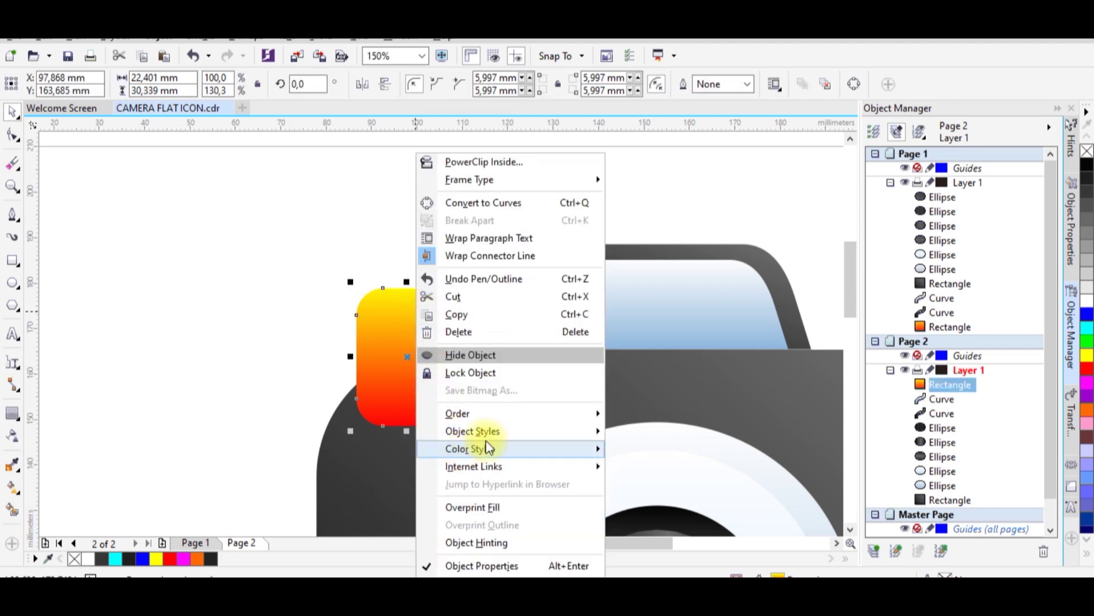
pyautogui.moveTo(511, 418)
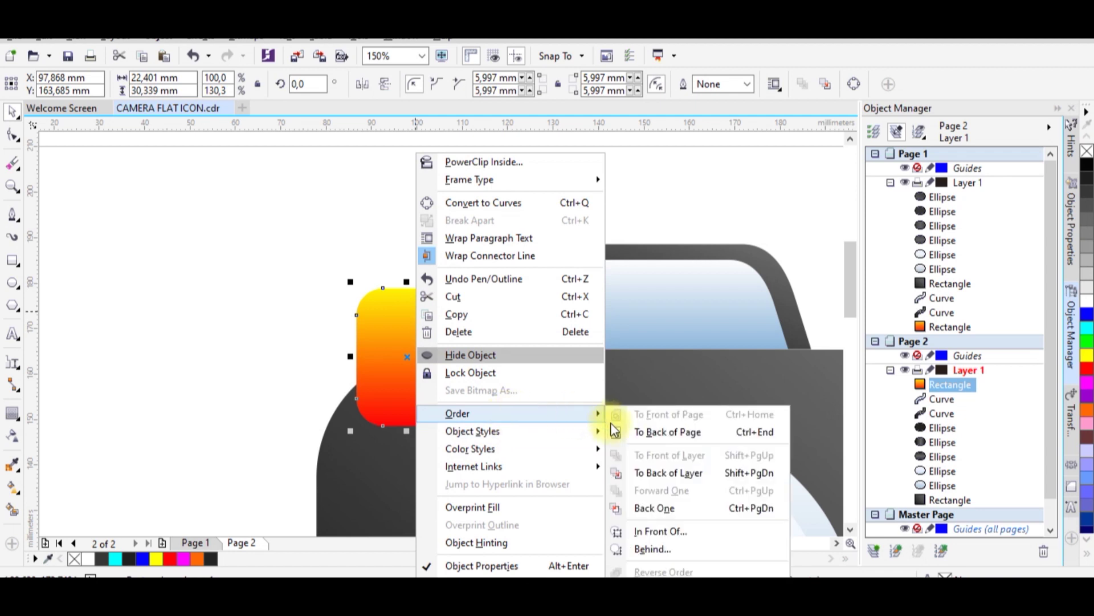
pyautogui.click(640, 474)
pyautogui.scroll(-4, 470, 233)
pyautogui.scroll(2, 575, 251)
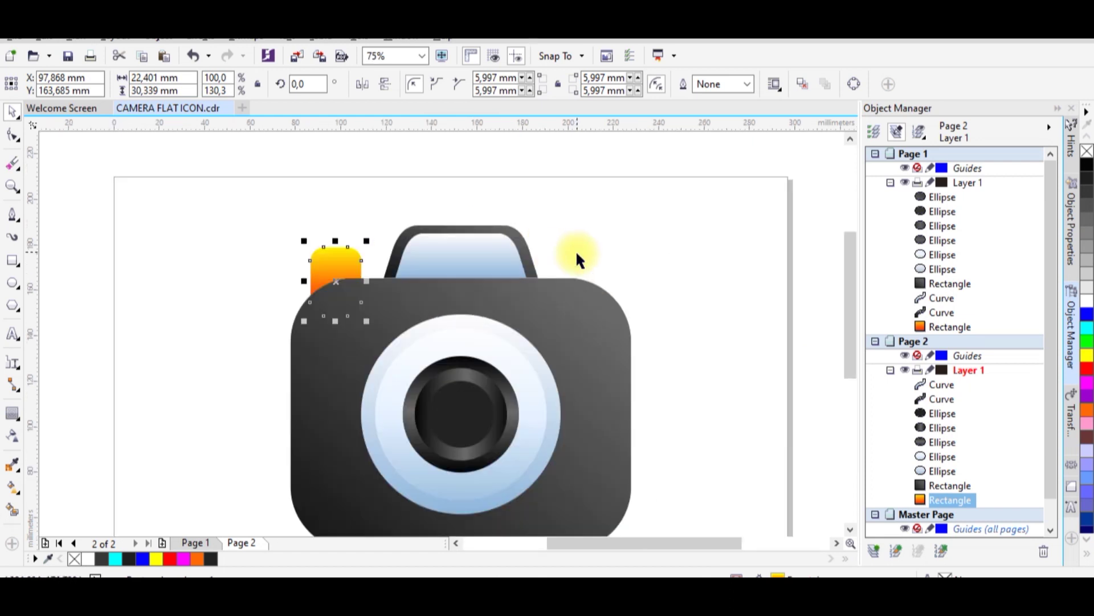
# Step: Check the small round detail on page 1, then draw a circle about 17.3 mm wide near the page 2 body's upper-right corner
pyautogui.click(196, 542)
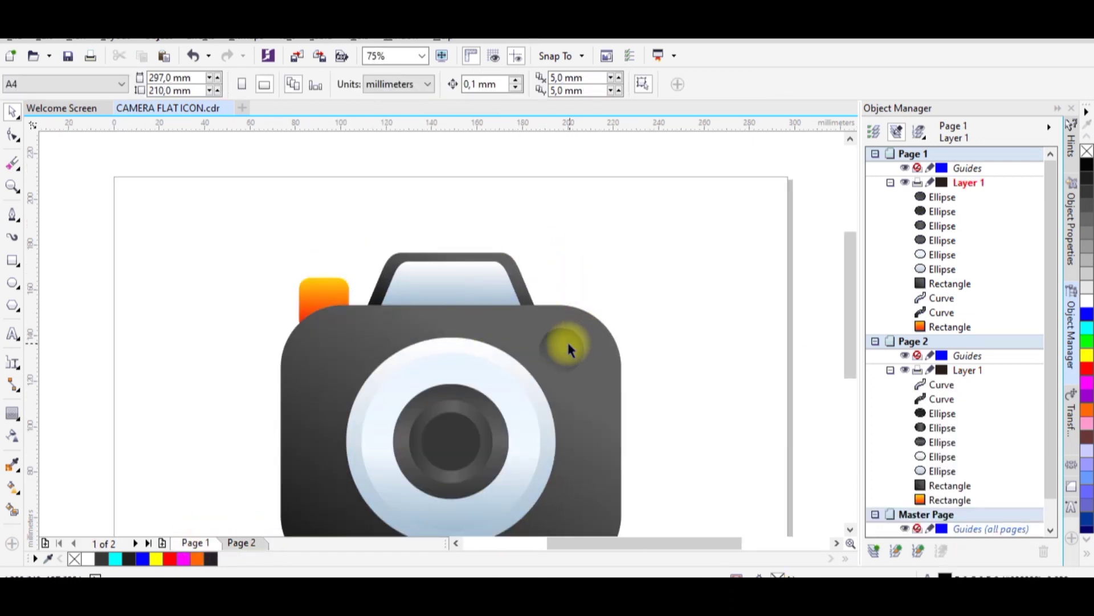
pyautogui.click(241, 542)
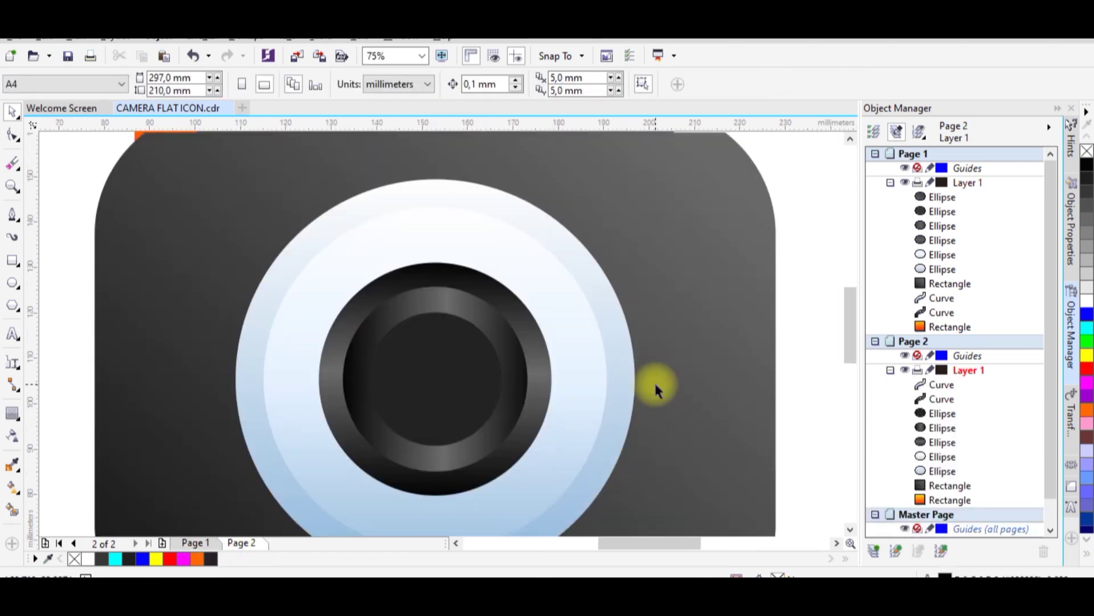
pyautogui.scroll(-2, 500, 339)
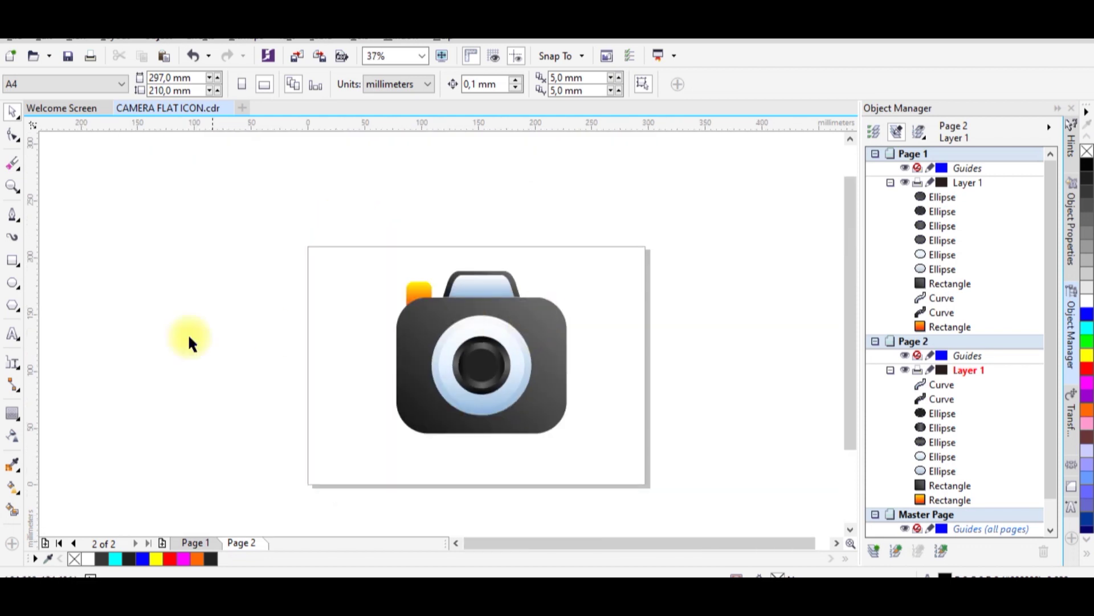
pyautogui.click(12, 282)
pyautogui.scroll(2, 541, 316)
pyautogui.moveTo(502, 308)
pyautogui.mouseDown()
pyautogui.moveTo(542, 348)
pyautogui.moveTo(538, 318)
pyautogui.mouseUp()
pyautogui.scroll(2, 552, 324)
pyautogui.press('space')
pyautogui.scroll(-2, 525, 323)
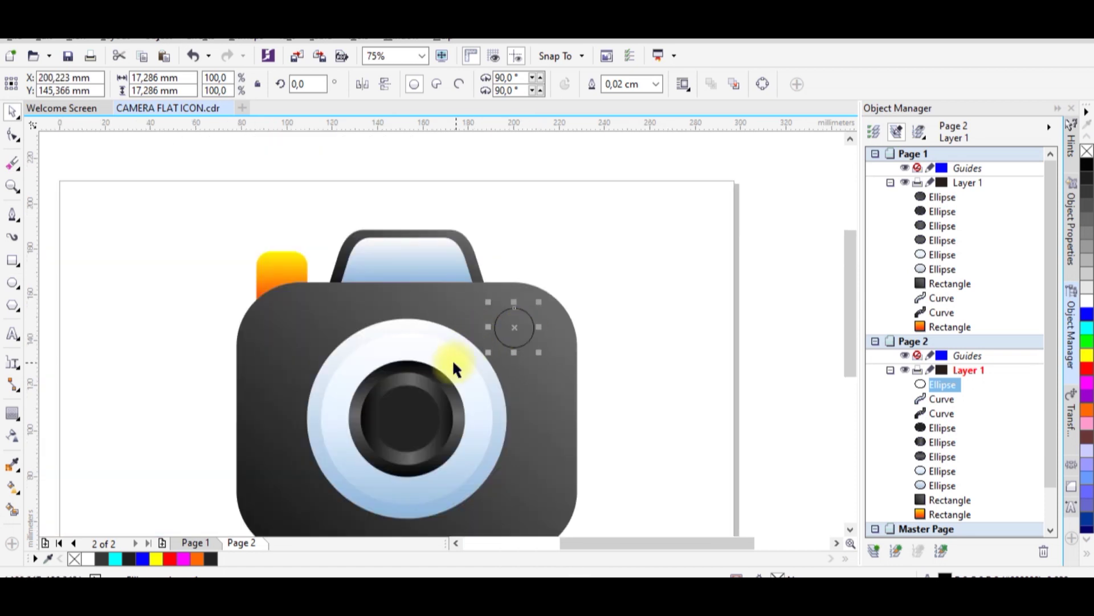
# Step: Fill the small circle with dark grey and remove its outline
pyautogui.click(99, 557)
pyautogui.rightClick(78, 558)
pyautogui.scroll(2, 562, 333)
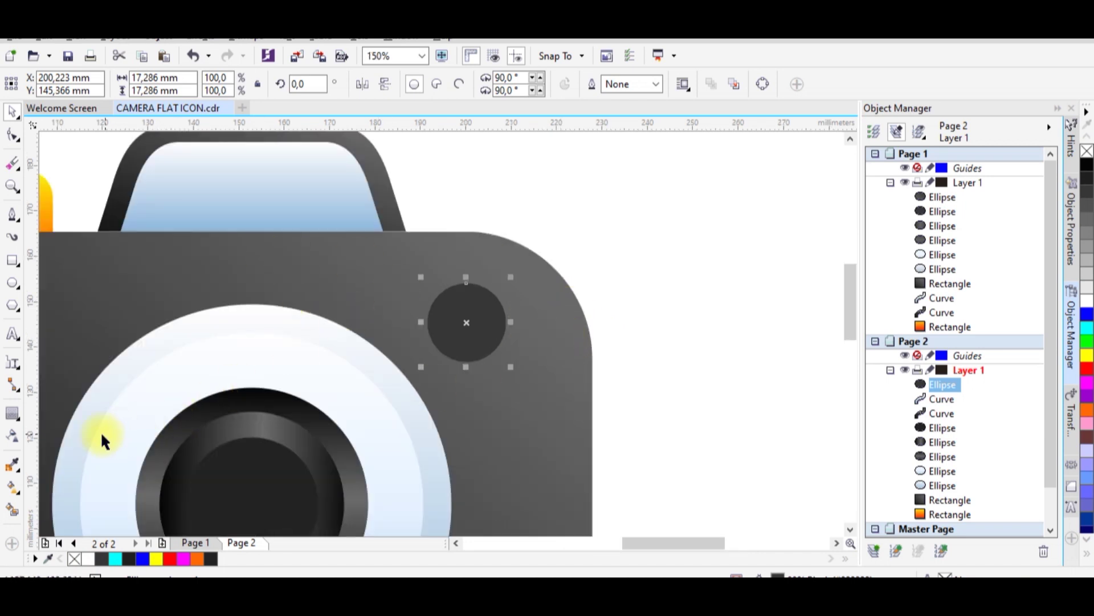
# Step: Apply a linear gradient from the small circle's lower left to its upper right and set the end colour to grey #696868
pyautogui.click(20, 487)
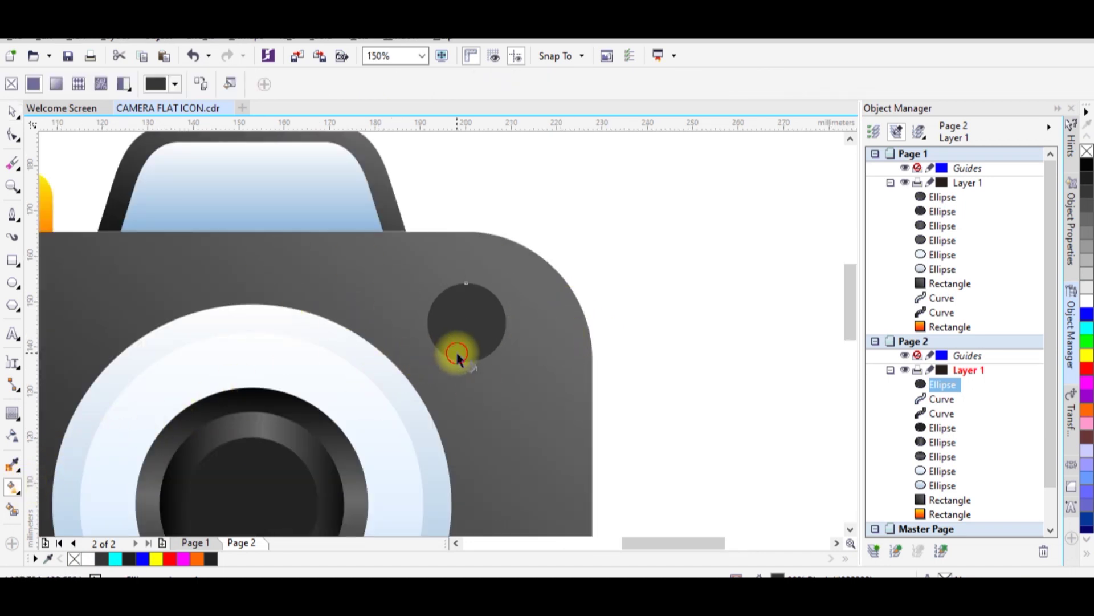
pyautogui.moveTo(458, 356); pyautogui.dragTo(488, 297)
pyautogui.click(522, 297)
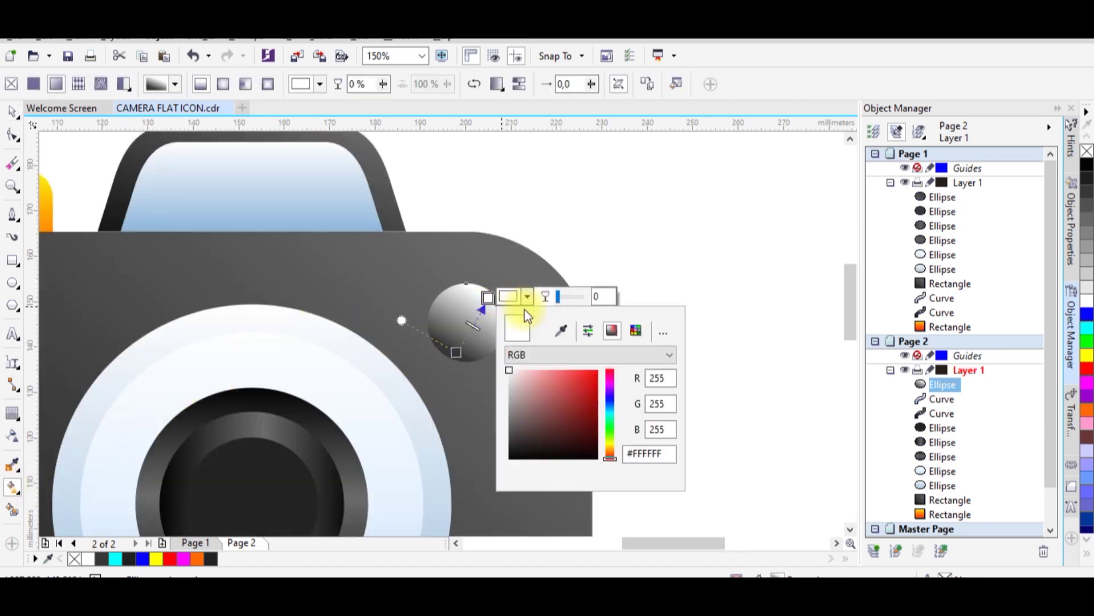
pyautogui.click(510, 399)
pyautogui.moveTo(516, 401); pyautogui.dragTo(510, 422)
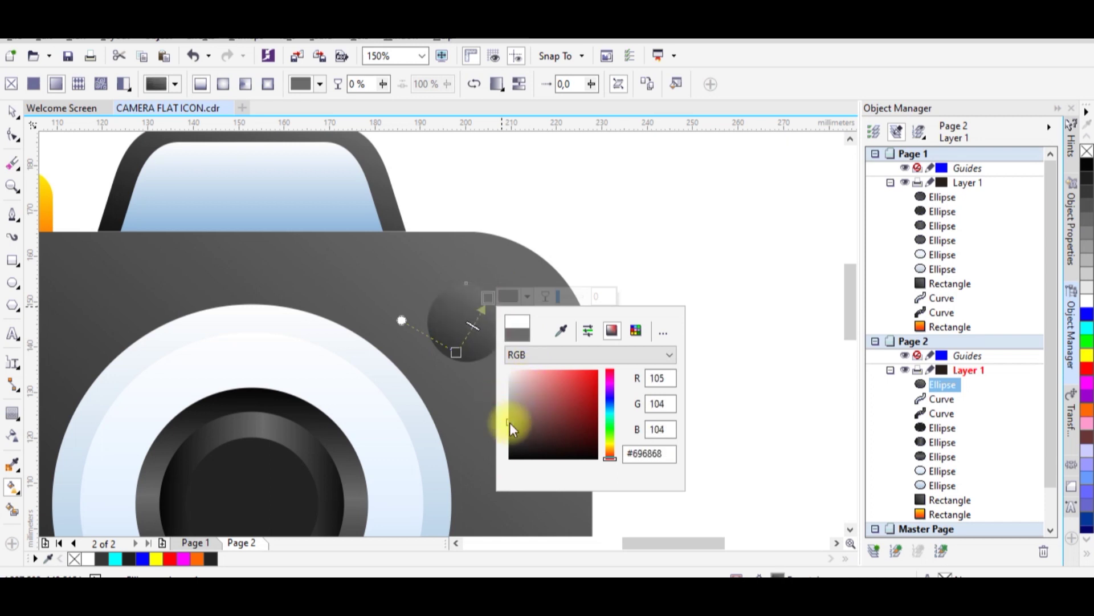
# Step: Reverse the small circle's linear gradient so it runs from dark beyond its upper right to grey at its lower left
pyautogui.click(510, 425)
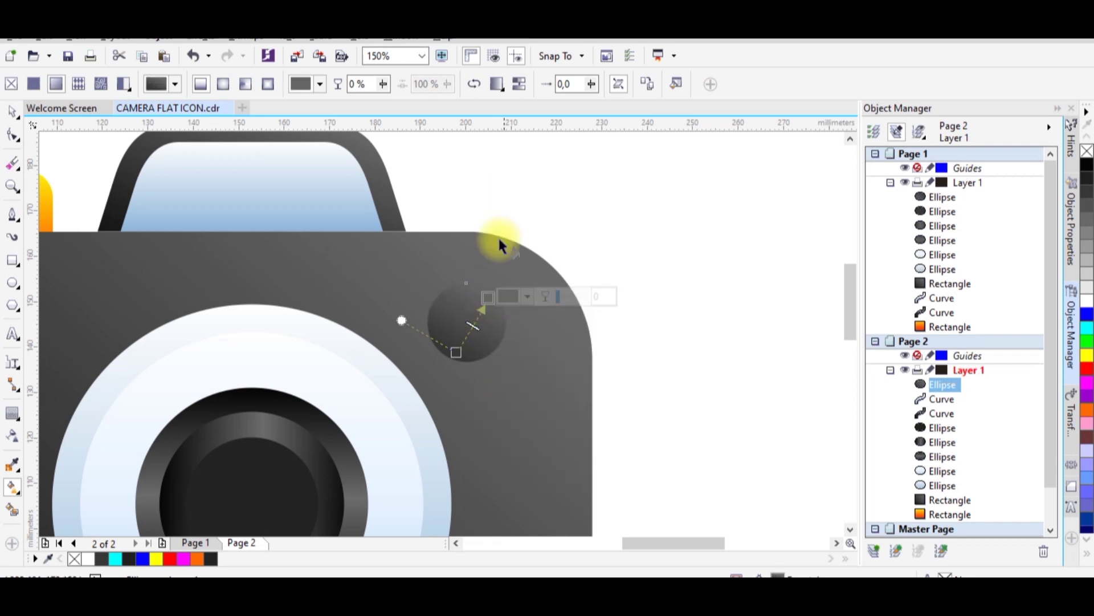
pyautogui.moveTo(489, 298)
pyautogui.mouseDown()
pyautogui.moveTo(464, 350)
pyautogui.moveTo(452, 310)
pyautogui.moveTo(482, 308)
pyautogui.mouseUp()
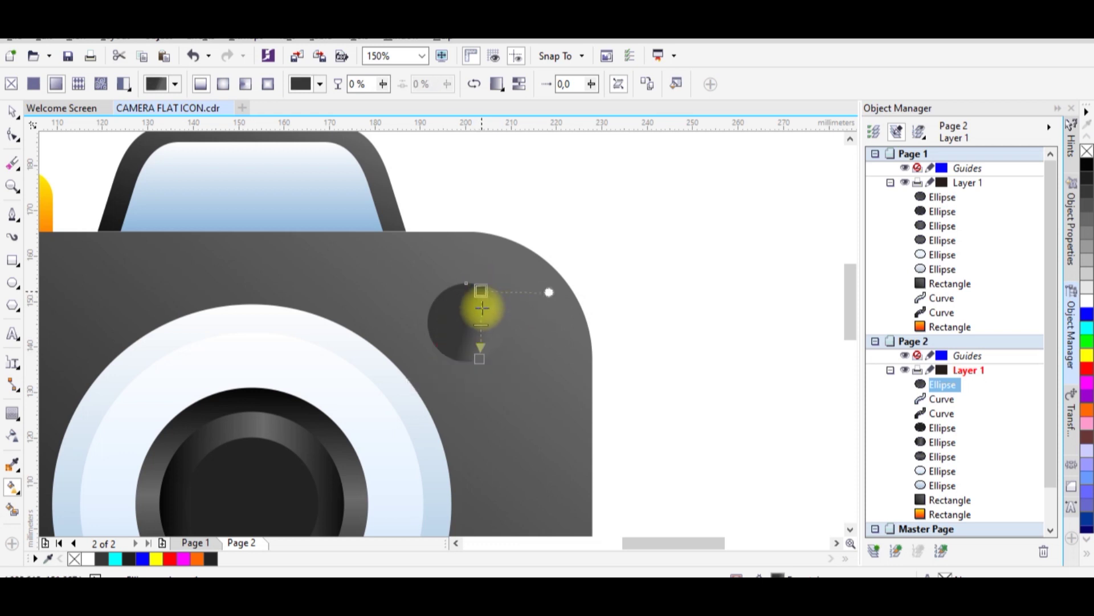
pyautogui.moveTo(479, 359); pyautogui.dragTo(438, 361)
pyautogui.moveTo(481, 292); pyautogui.dragTo(516, 236)
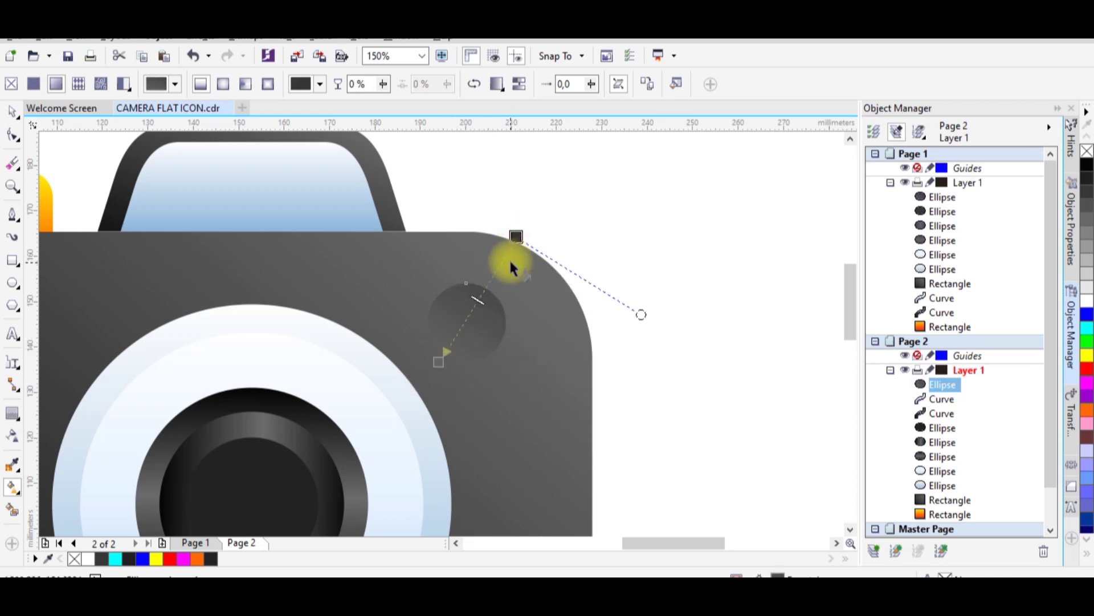
pyautogui.click(516, 236)
pyautogui.press('F3')
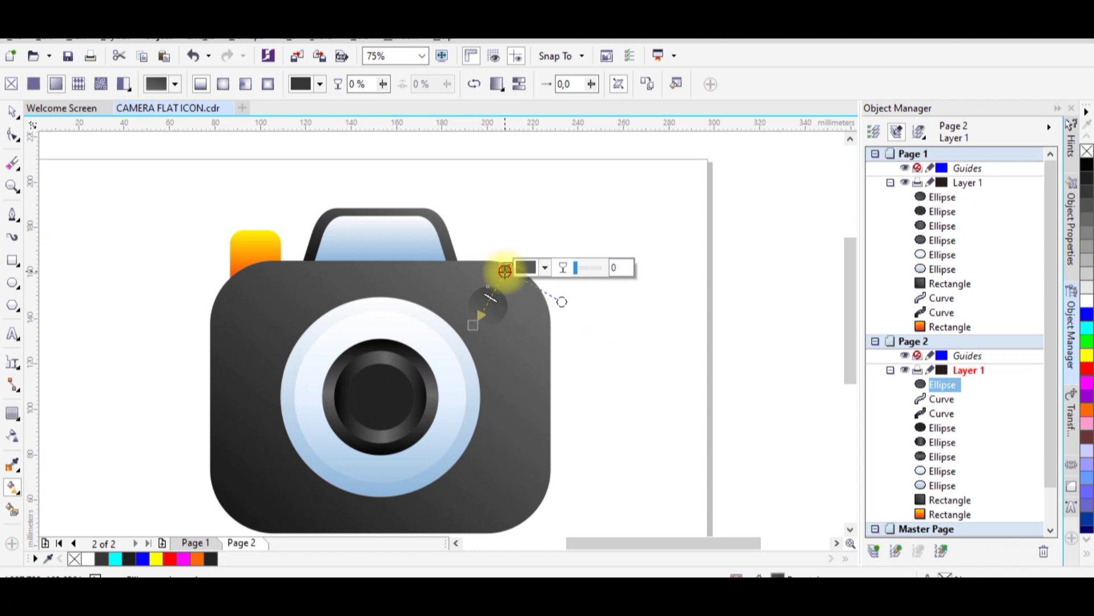
# Step: Shorten the small circle's gradient to start at its upper edge and adjust the grey of its lower-left end colour
pyautogui.scroll(2, 502, 277)
pyautogui.click(466, 365)
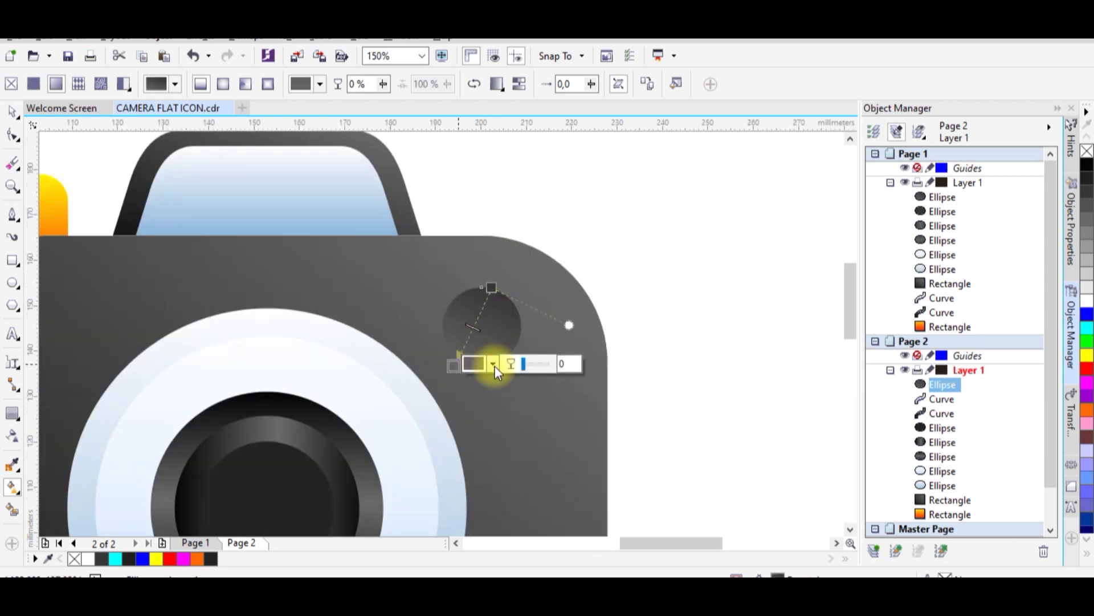
pyautogui.click(493, 365)
pyautogui.click(474, 499)
pyautogui.moveTo(474, 499); pyautogui.dragTo(474, 494)
pyautogui.click(73, 154)
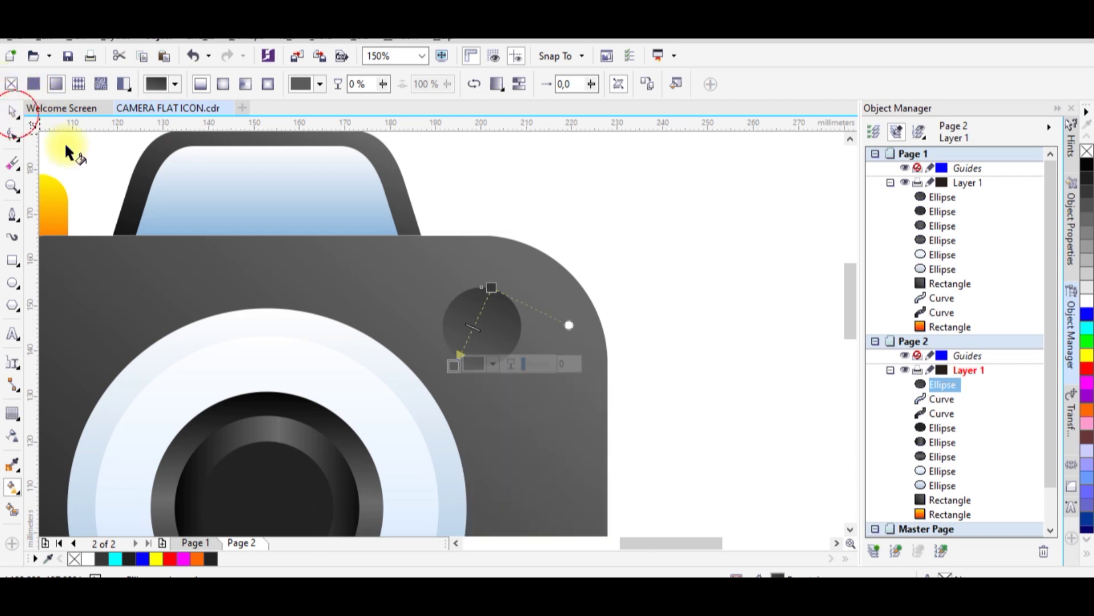
# Step: Deselect the small circle and frame the whole page 2 camera icon to check the finished drawing
pyautogui.scroll(-2, 677, 298)
pyautogui.click(677, 297)
pyautogui.click(9, 112)
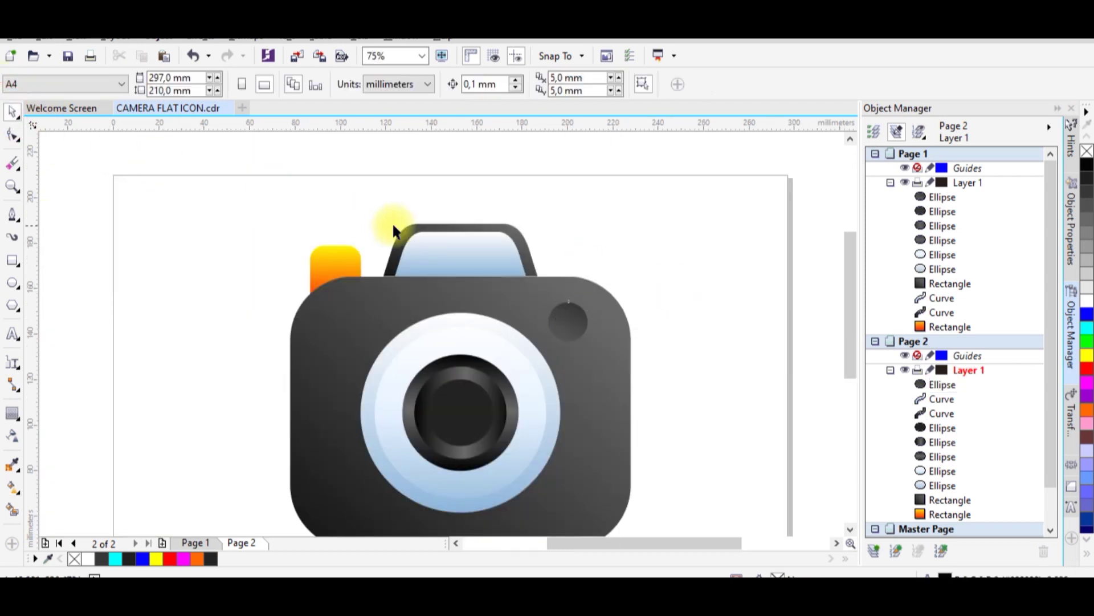
pyautogui.scroll(-2, 399, 240)
pyautogui.press('z')
pyautogui.moveTo(335, 224); pyautogui.dragTo(519, 403)
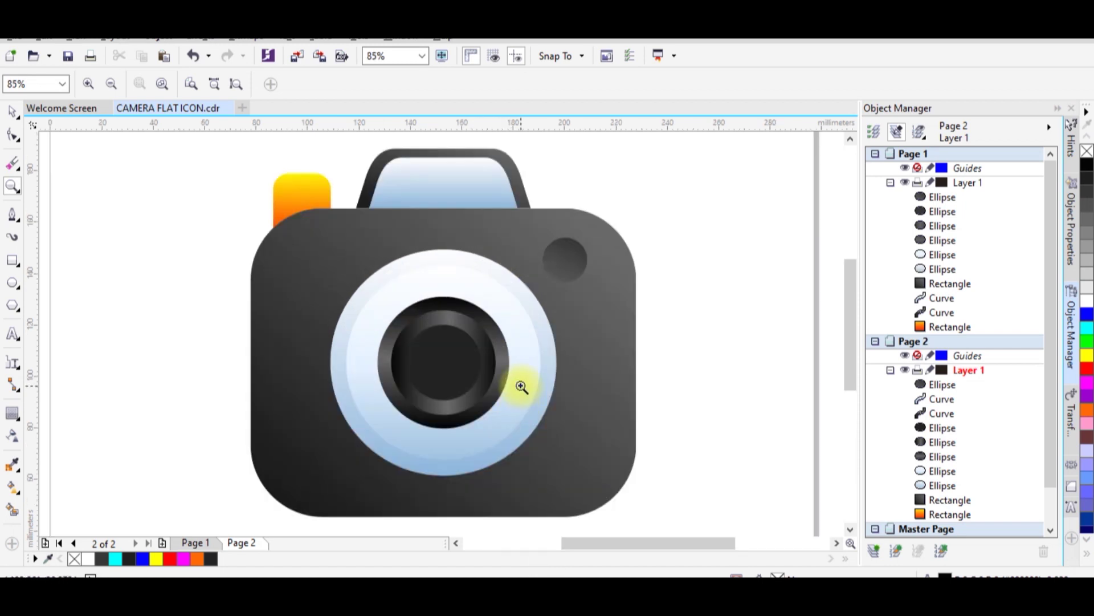